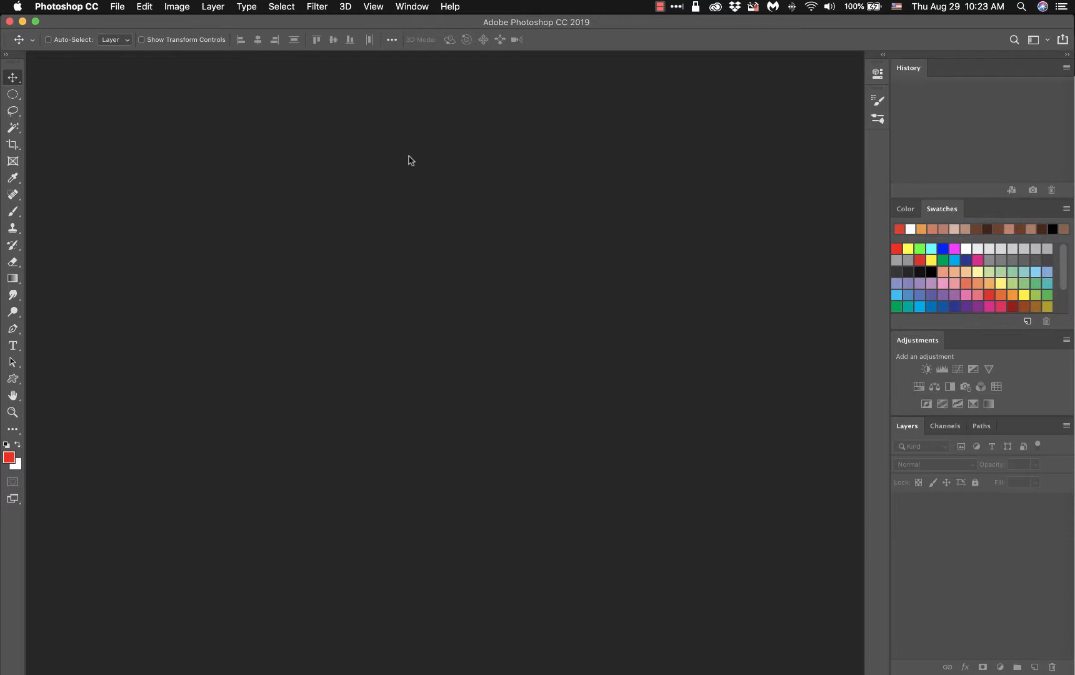
Step: Create a blank portrait document, 10 x 15 inches at 72 pixels/inch, in RGB Color with a white background
click(117, 8)
click(123, 23)
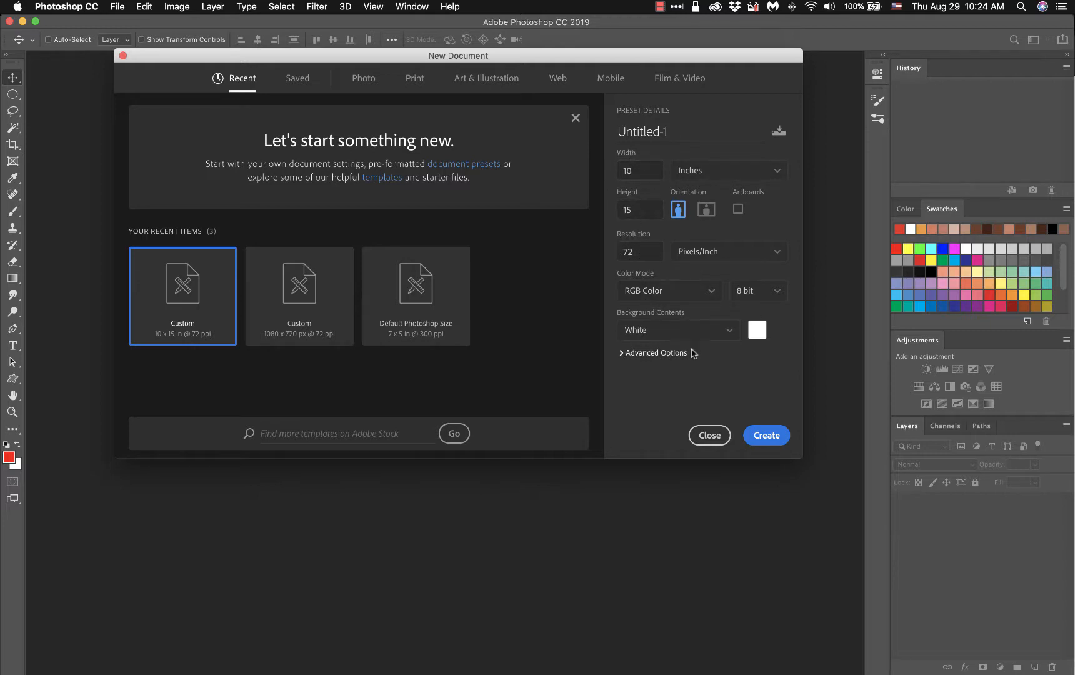
click(777, 440)
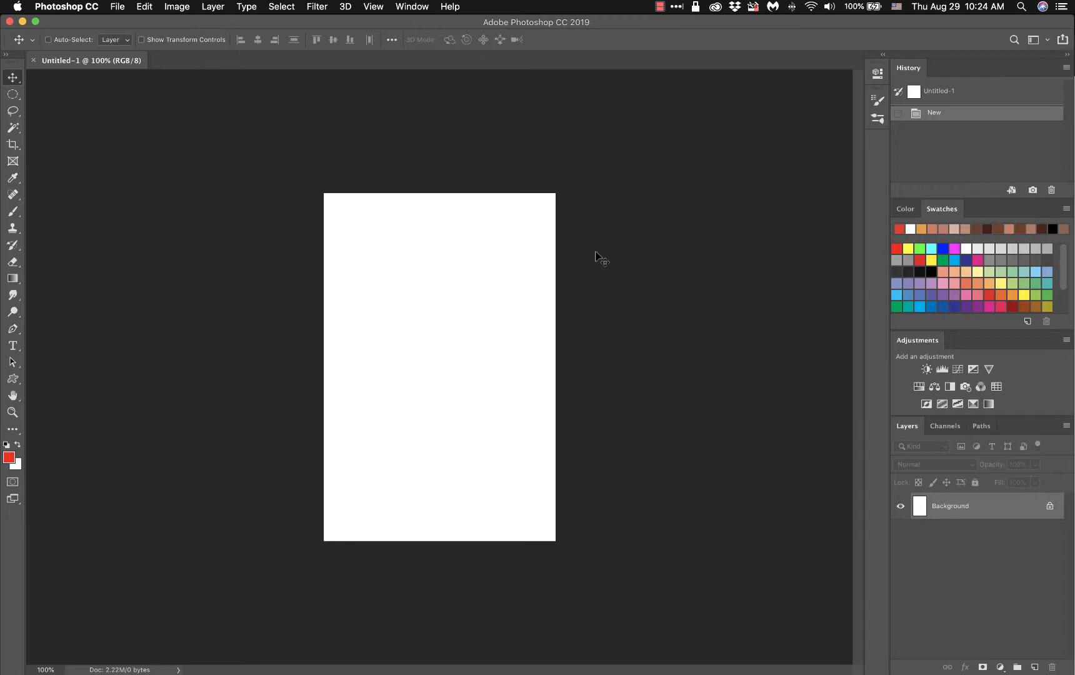
Step: Switch to Firefox, preview the "longest true alley in Manhattan" photo in the image results, and return to Photoshop
mouse_move(2, 2)
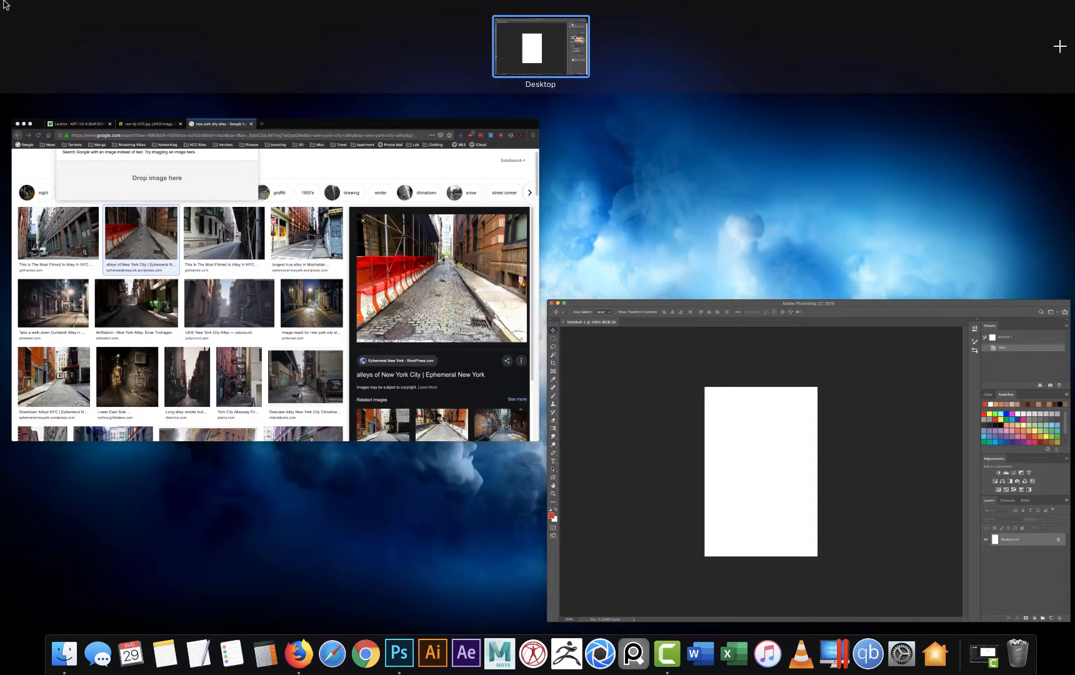
click(415, 336)
scroll(607, 164, down, 3)
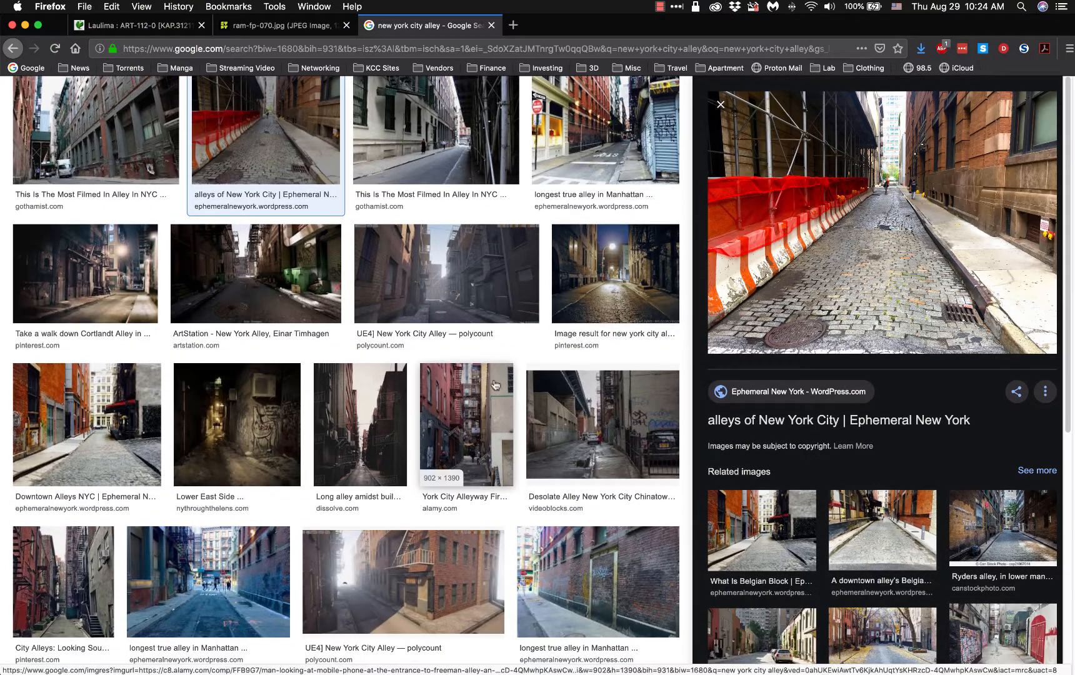
click(223, 554)
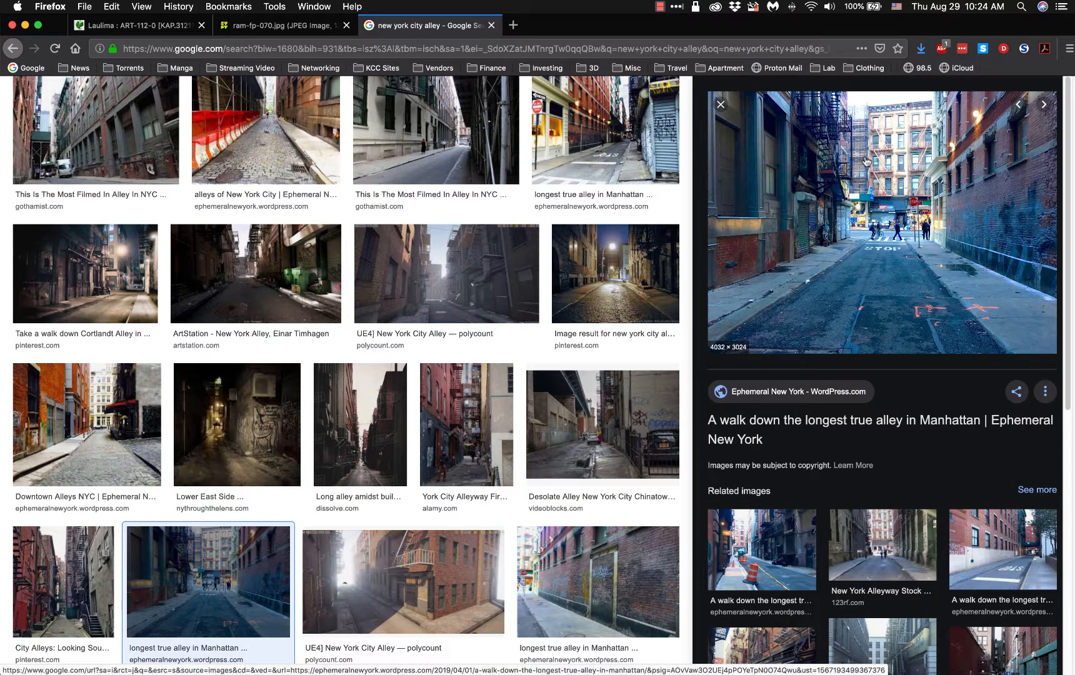
key(ctrl+Up)
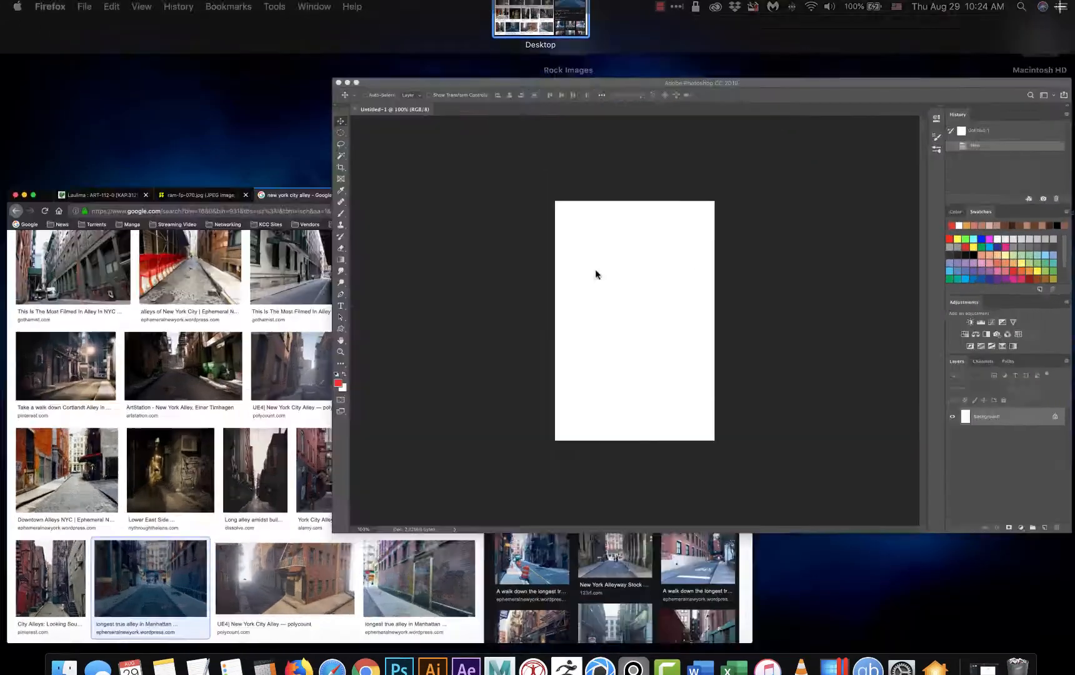
click(596, 271)
Step: Place city.jpg from the desktop into the blank document
key(F11)
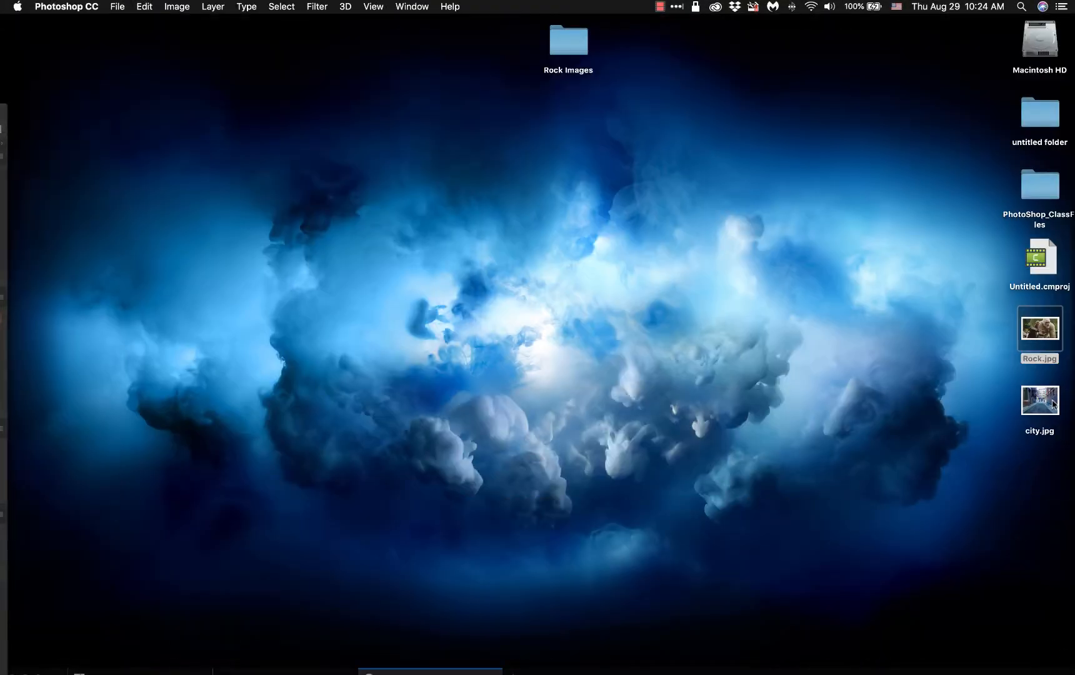
drag(1054, 404, 439, 272)
key(F11)
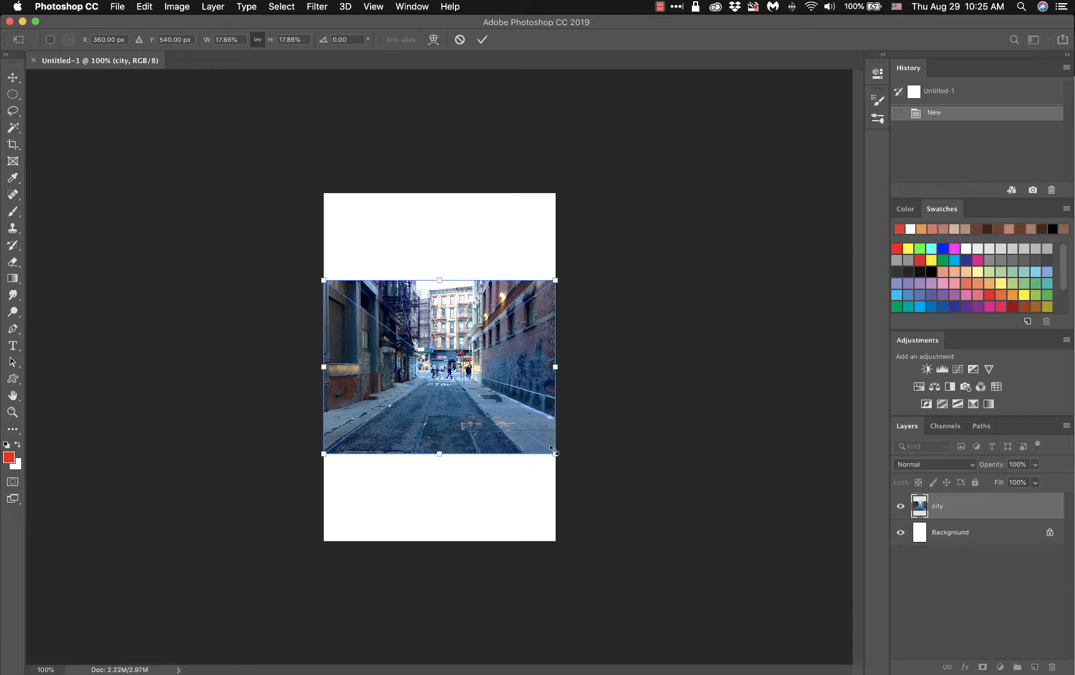
Step: Scale the placed city image to about 36.10% so it fills the canvas, centre it horizontally and commit the placement
drag(555, 451, 673, 542)
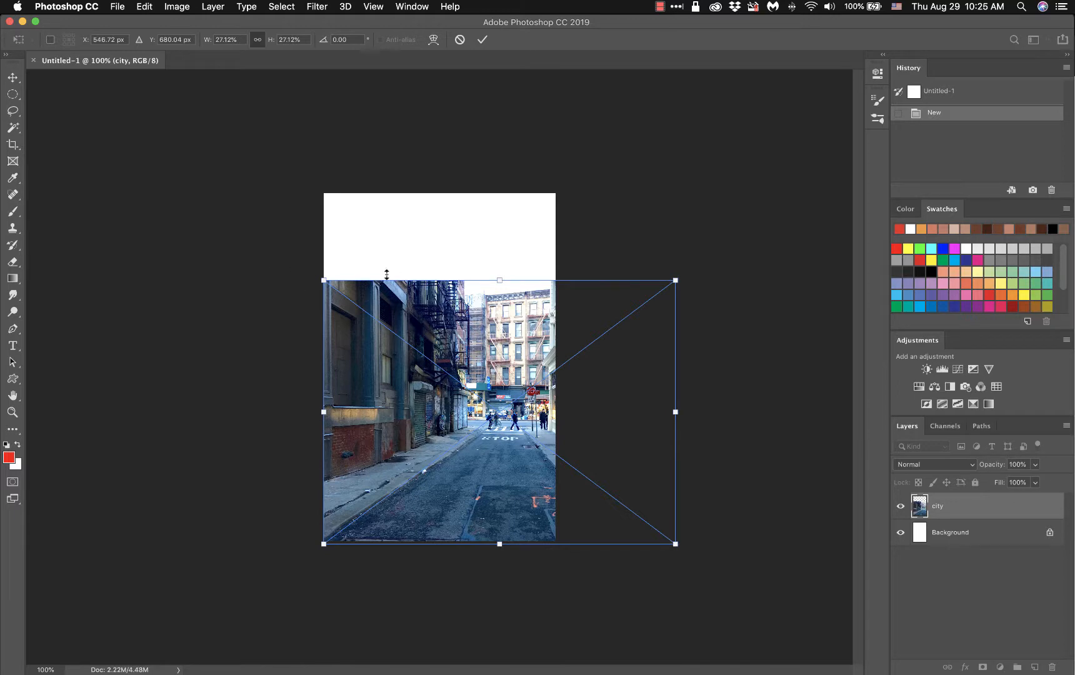
drag(322, 280, 220, 172)
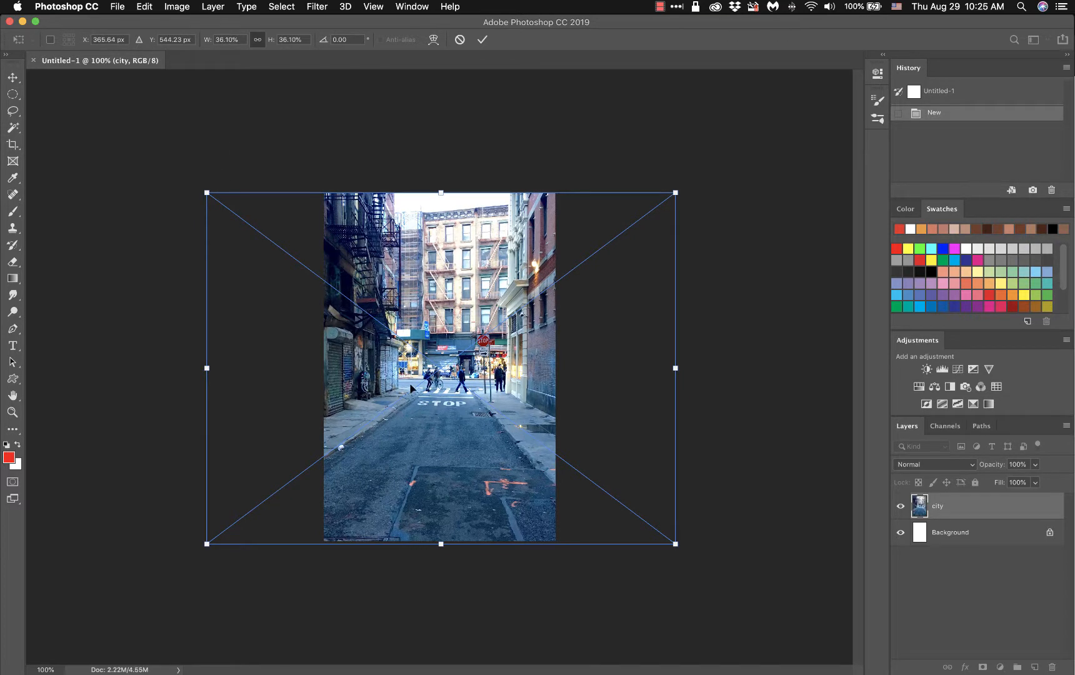
mouse_move(374, 368)
mouse_down()
mouse_move(451, 366)
mouse_move(289, 368)
mouse_move(374, 368)
mouse_up()
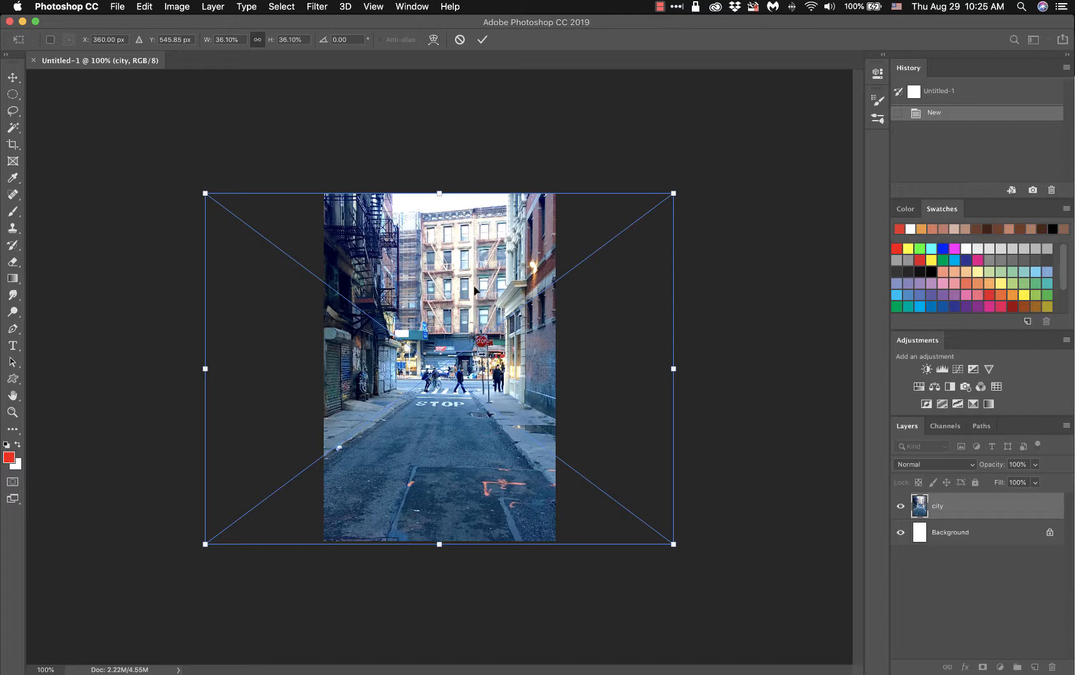
key(Return)
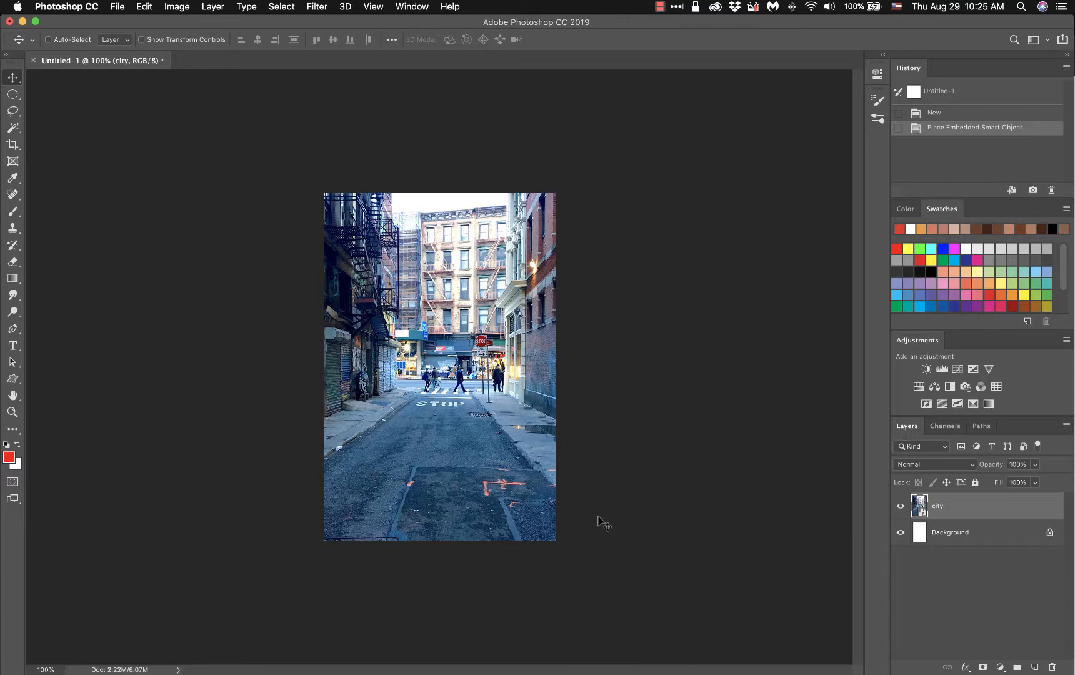
Step: Place Rock.jpg from the desktop into the document above the city layer
key(super)
key(super+plus)
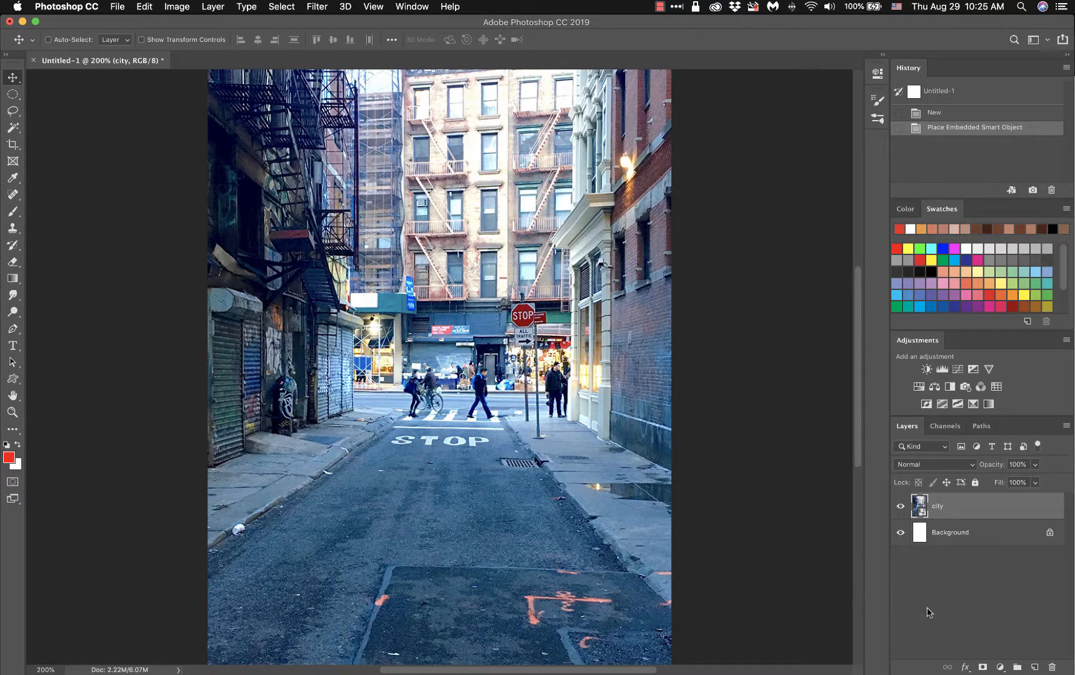
key(F11)
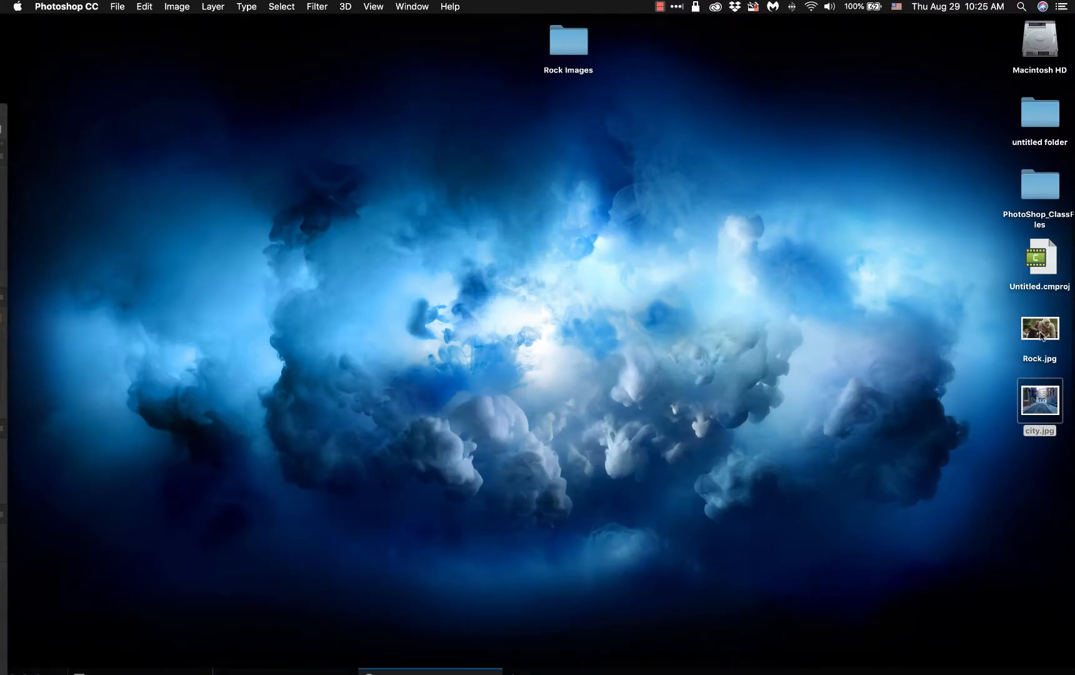
drag(1041, 333, 401, 299)
key(F11)
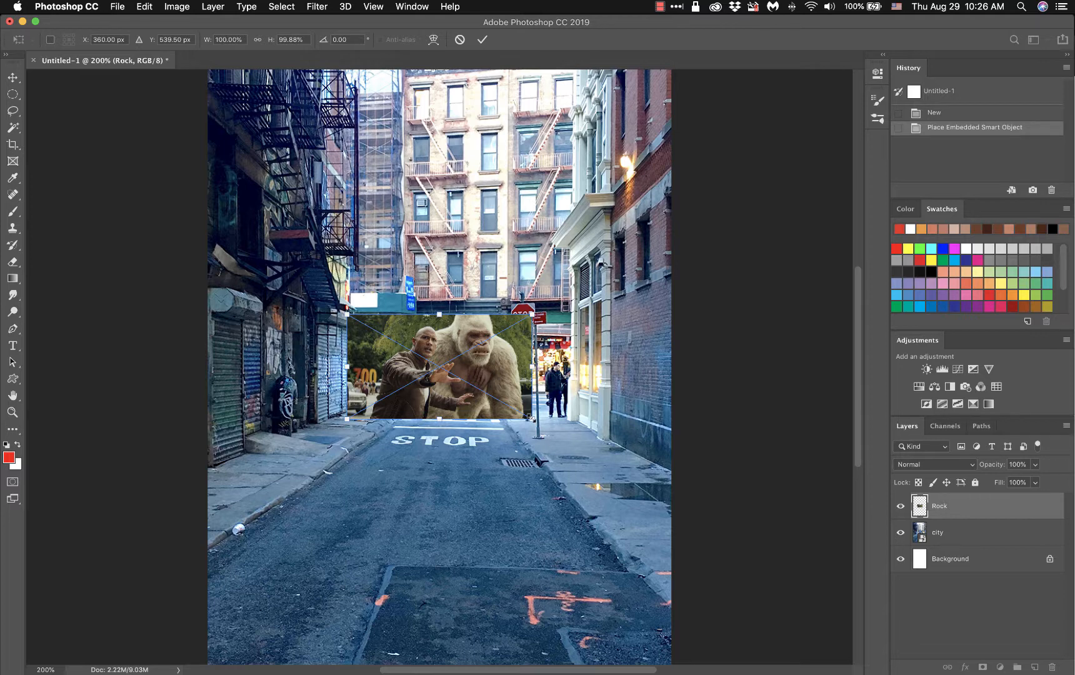
Step: Enlarge the Rock image to about 387%, position it over the canvas's lower part with the man near the centre, and commit
drag(532, 418, 706, 518)
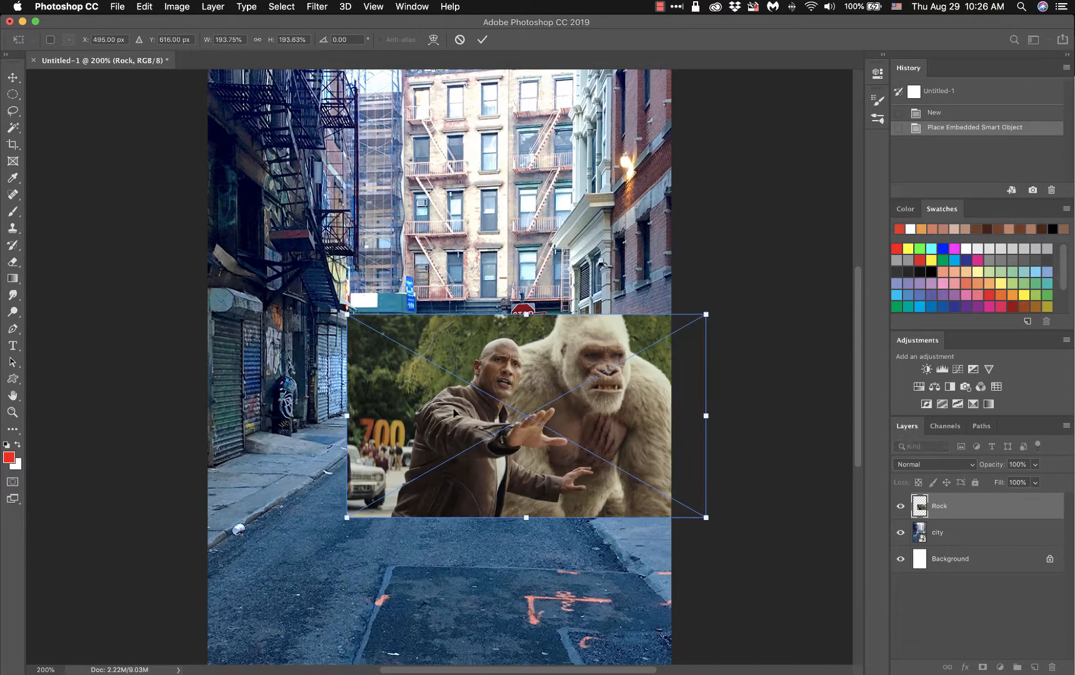
scroll(454, 410, down, 3)
scroll(455, 408, down, 2)
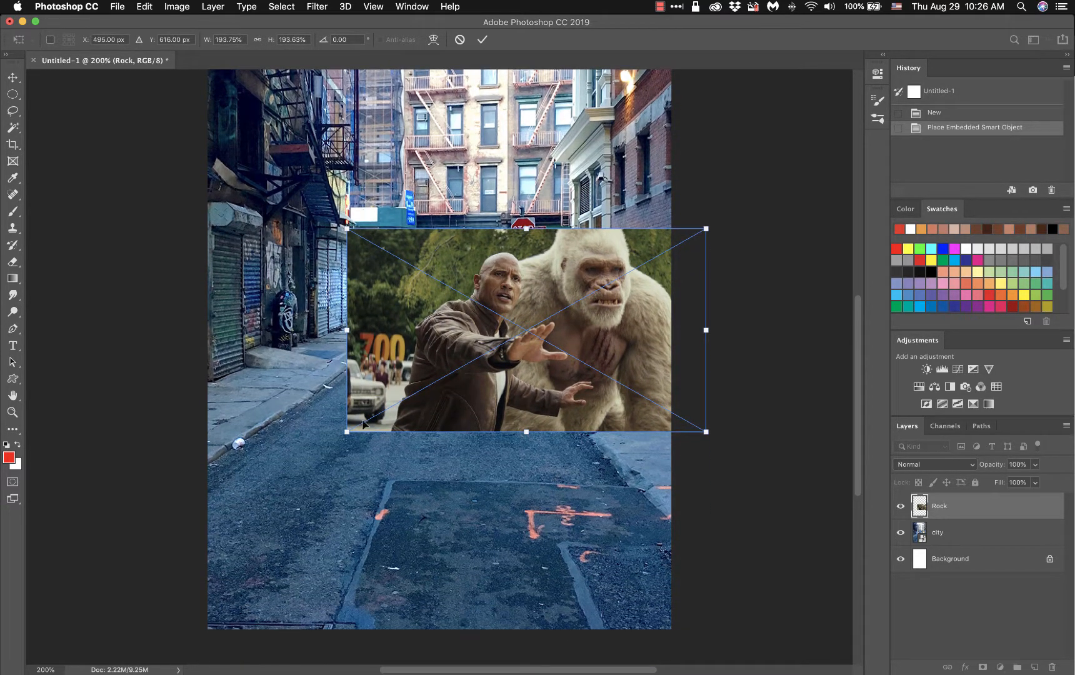
drag(347, 431, 176, 527)
drag(706, 229, 756, 202)
drag(636, 346, 652, 437)
drag(768, 300, 828, 208)
drag(185, 254, 134, 223)
mouse_move(516, 333)
mouse_down()
mouse_move(519, 283)
mouse_move(519, 333)
mouse_move(436, 291)
mouse_move(509, 290)
mouse_move(517, 323)
mouse_up()
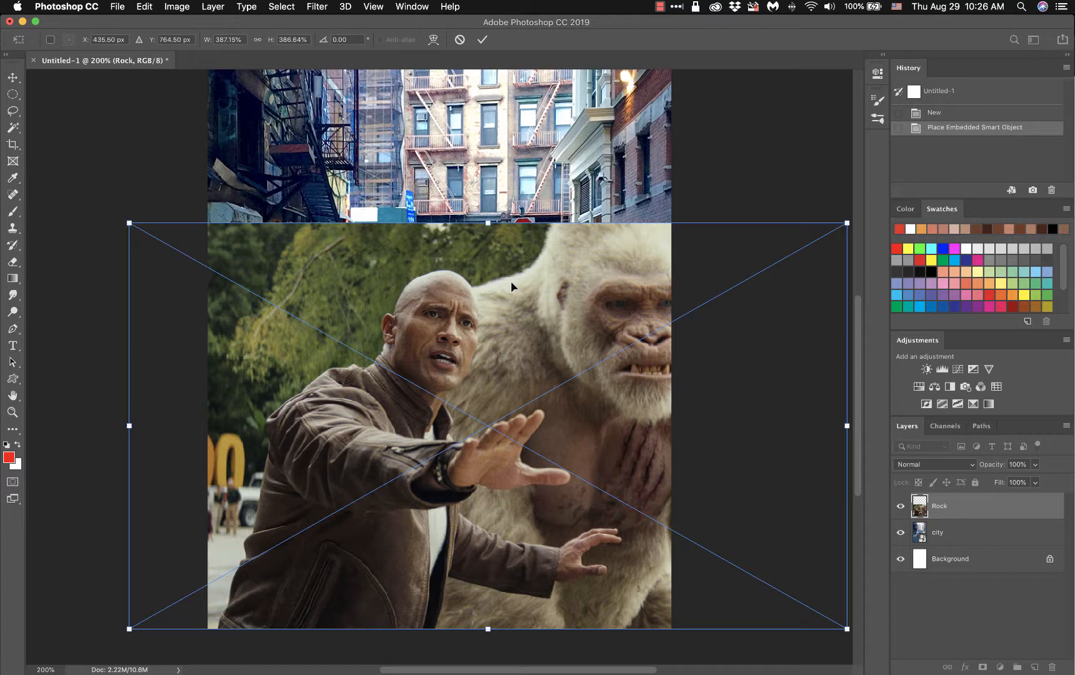
key(Return)
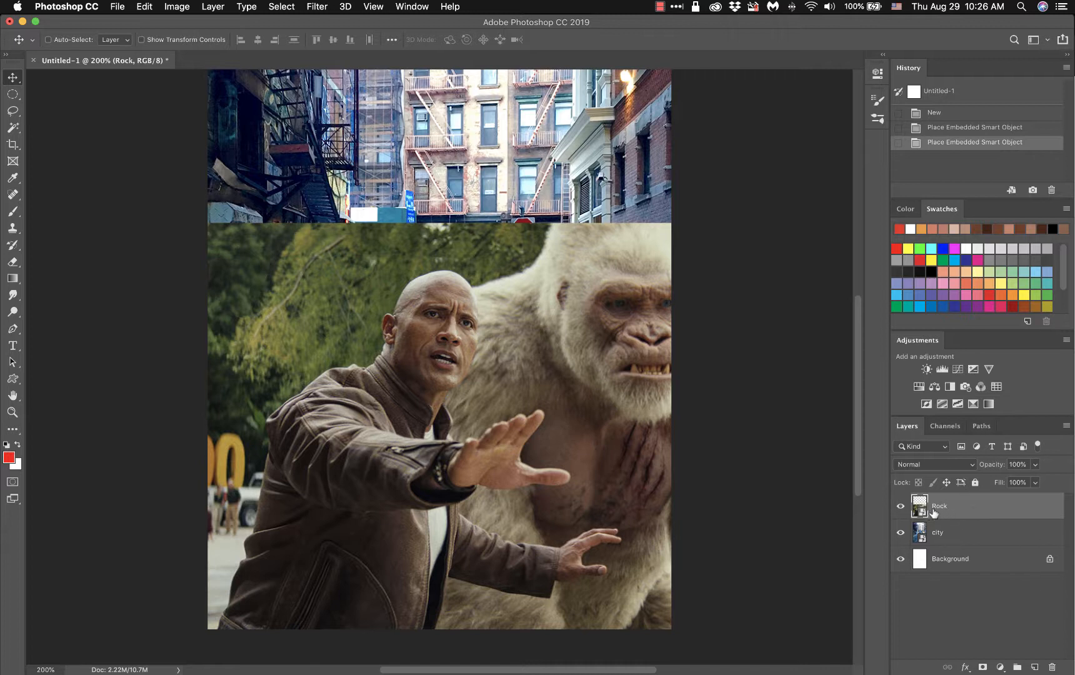
Step: Rasterize the Rock layer and move it slightly to the right
right_click(971, 507)
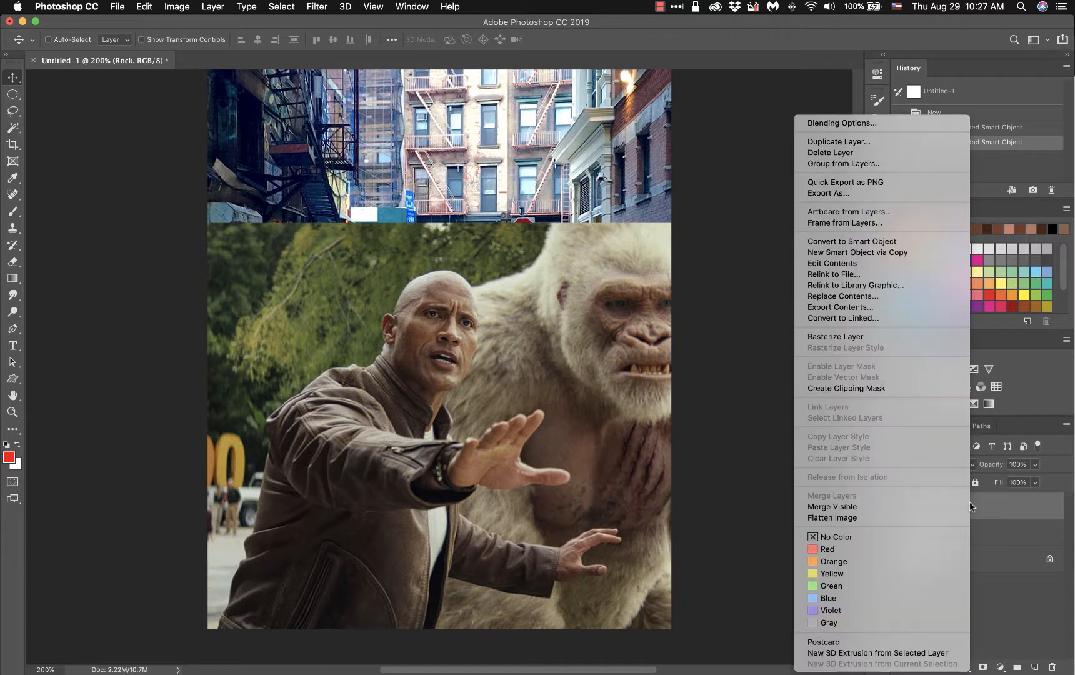
click(861, 341)
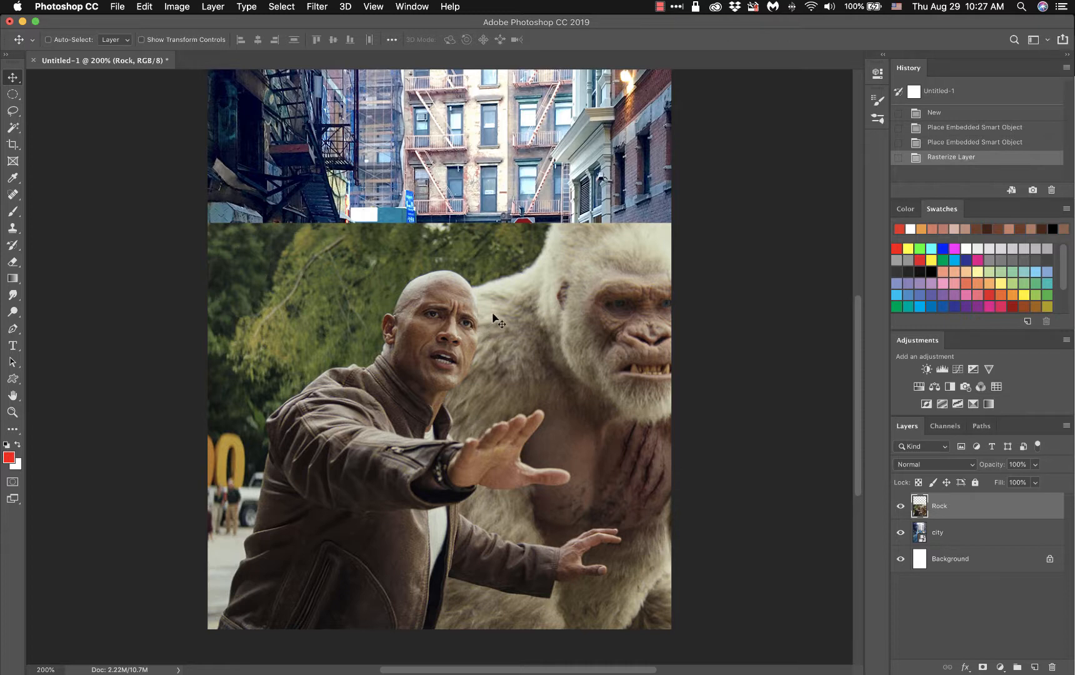
mouse_move(491, 315)
mouse_down()
mouse_move(500, 293)
mouse_move(501, 317)
mouse_up()
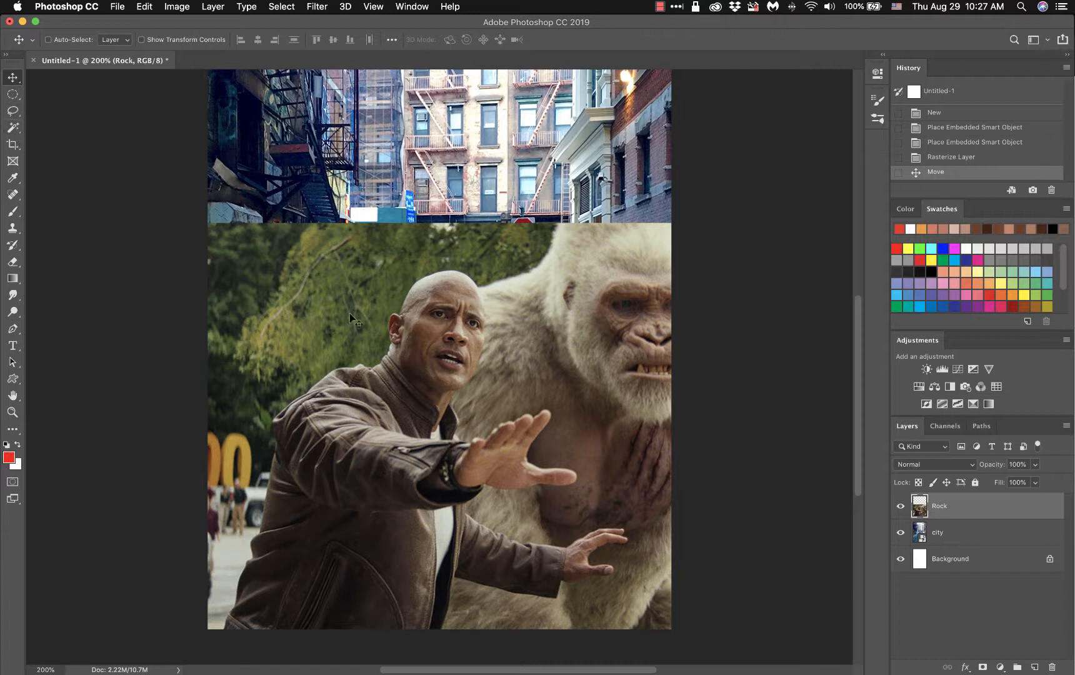
Step: Draw a rectangular marquee selection around the man's head and raised hand on the Rock layer
click(12, 94)
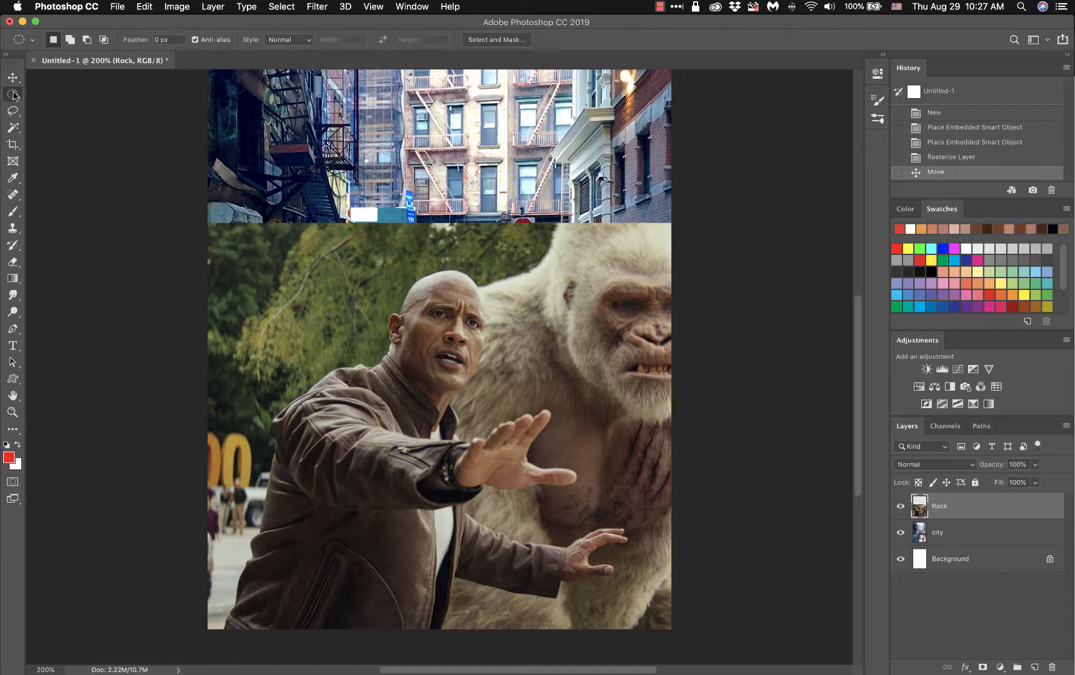
click(67, 94)
drag(363, 255, 545, 489)
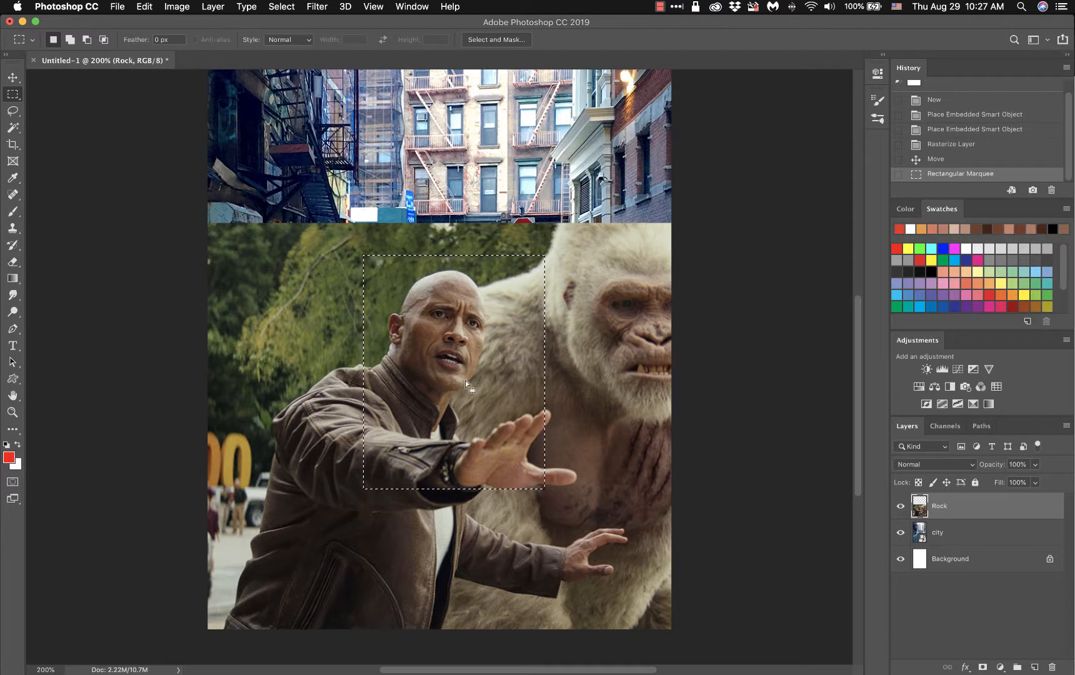
Step: Try Magic Wand selections on the man's raised hand, jacket and collar at tolerance 32, and clear the selection
click(11, 128)
click(39, 147)
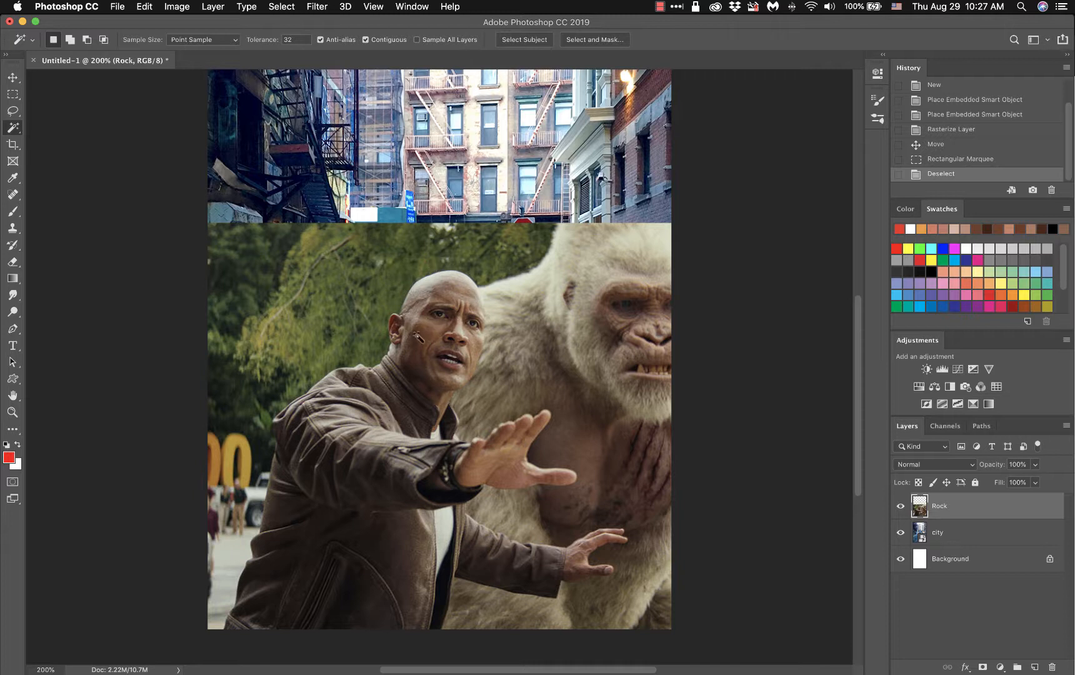
click(497, 459)
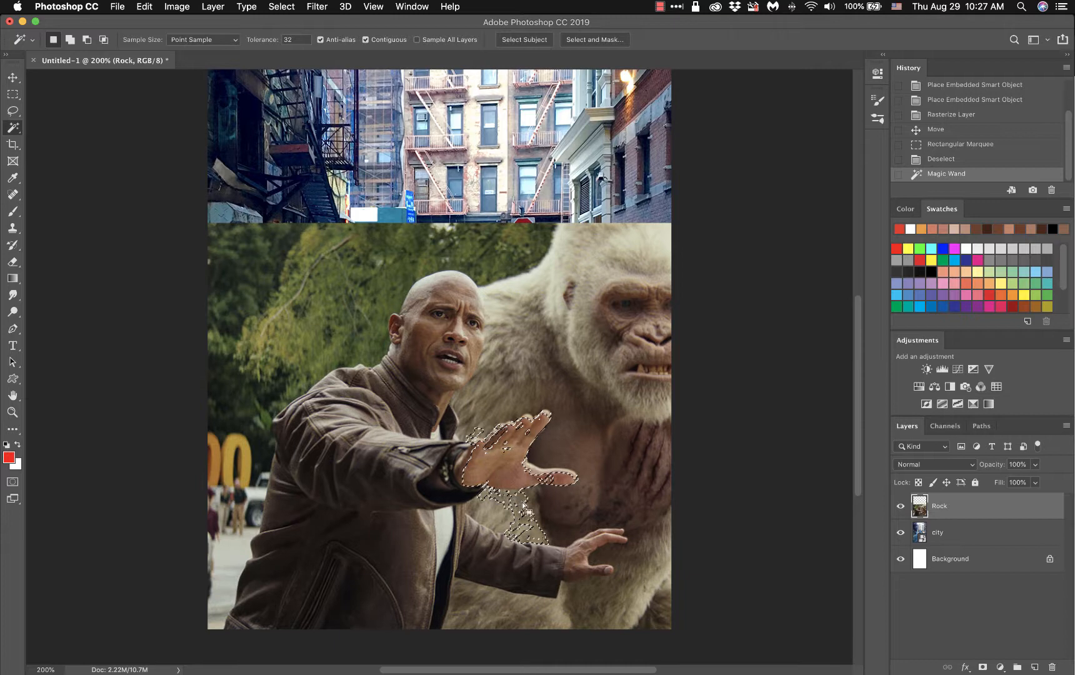
click(360, 495)
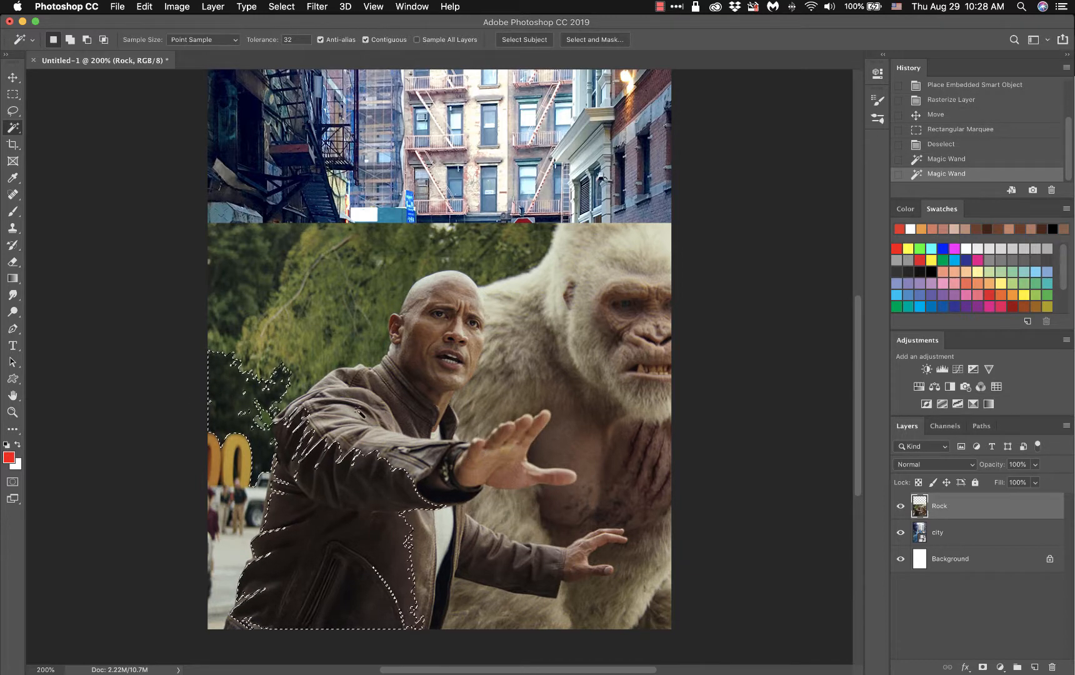
click(360, 414)
click(388, 395)
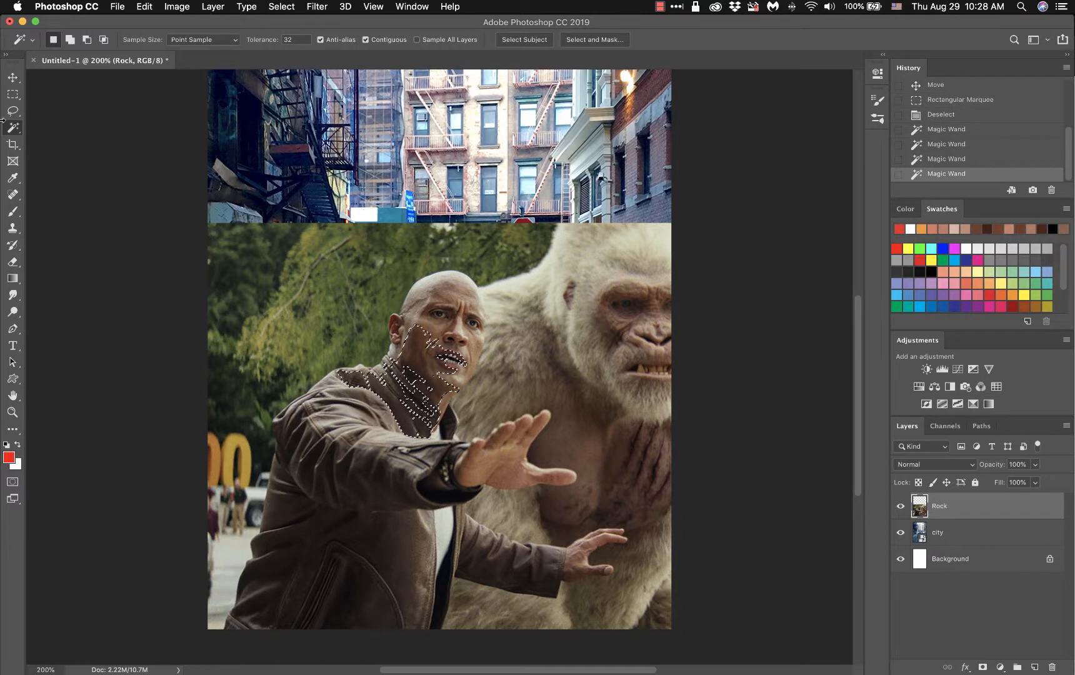
key(super+d)
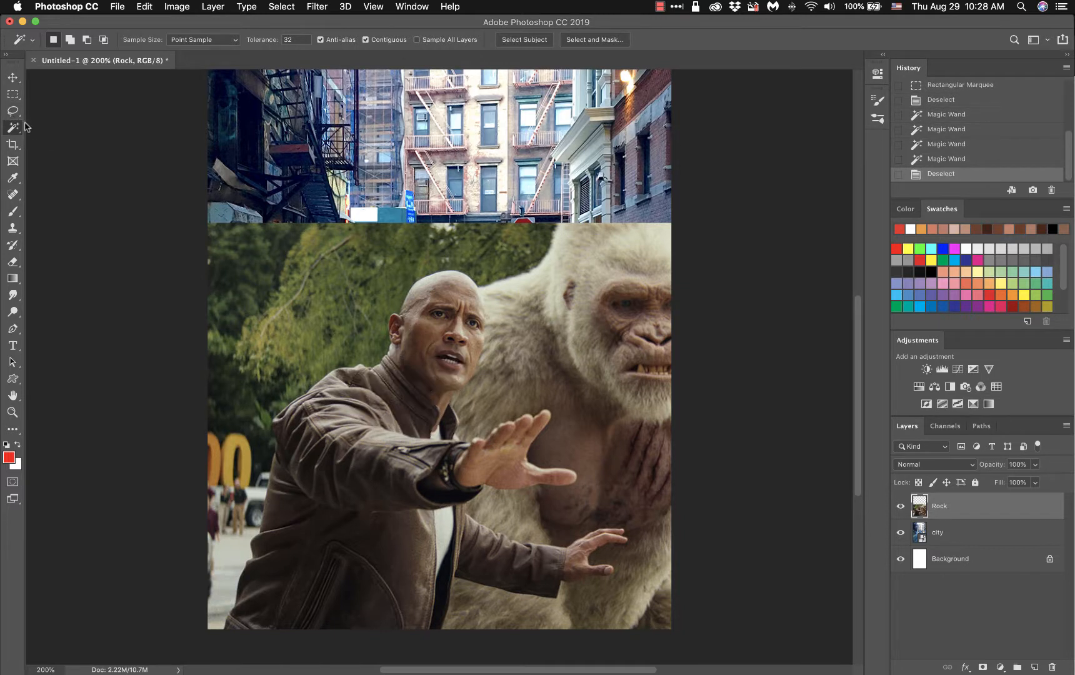
Step: Trace a freehand Lasso selection around the man's whole outline on the Rock layer, including his head, jacket and both hands
click(11, 112)
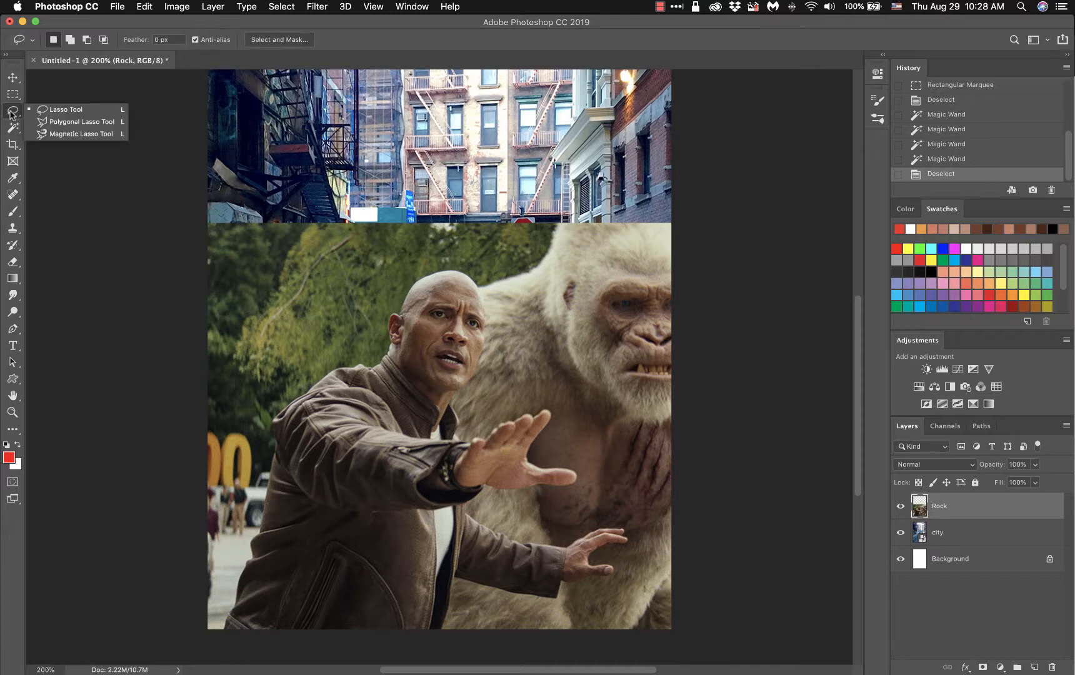
click(56, 110)
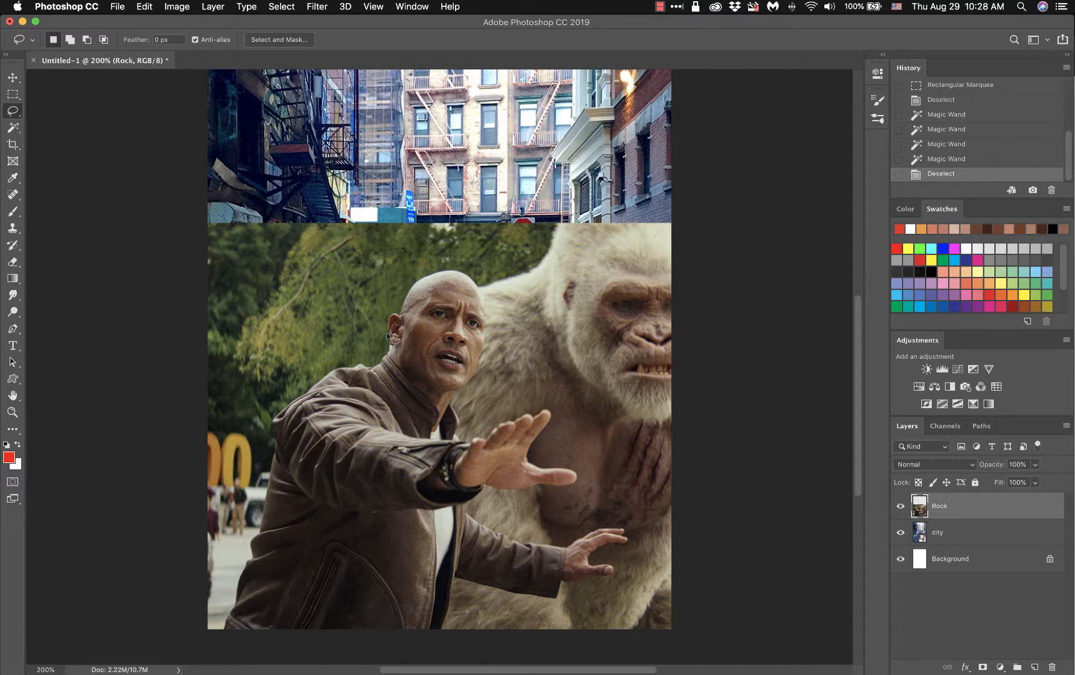
scroll(444, 335, down, 3)
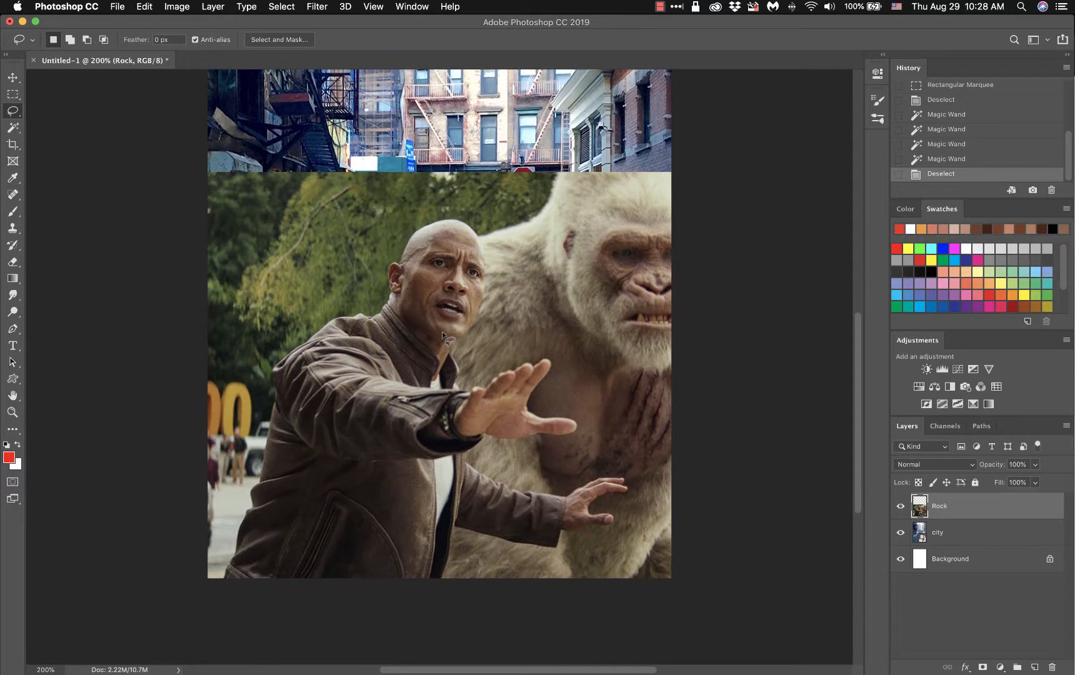
key(super+equal)
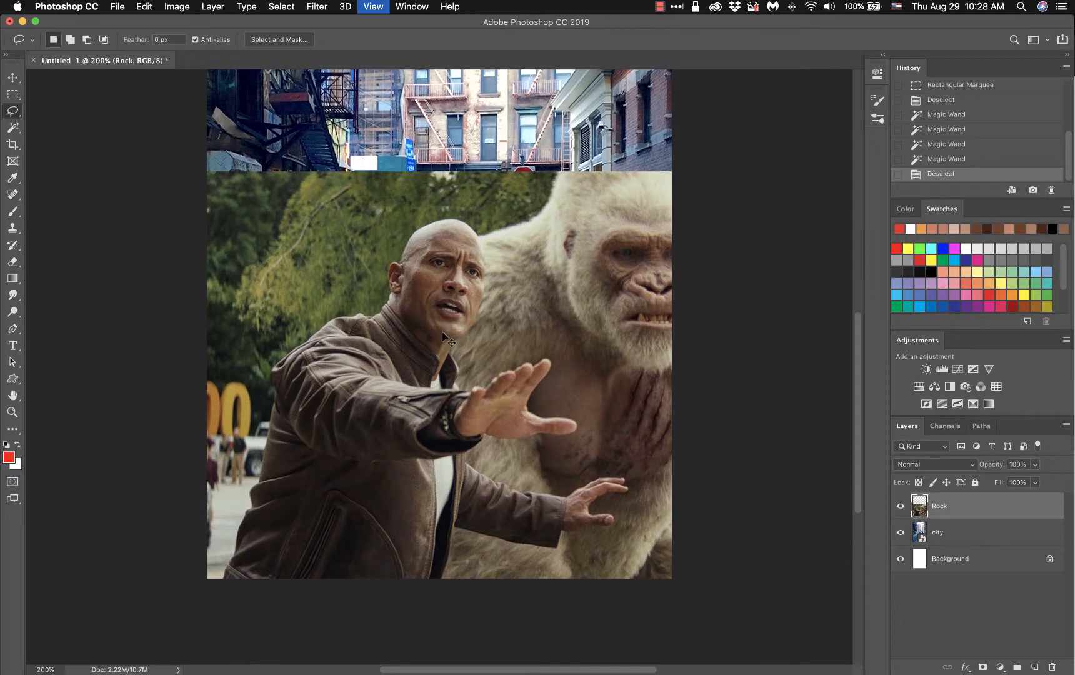
scroll(442, 330, down, 5)
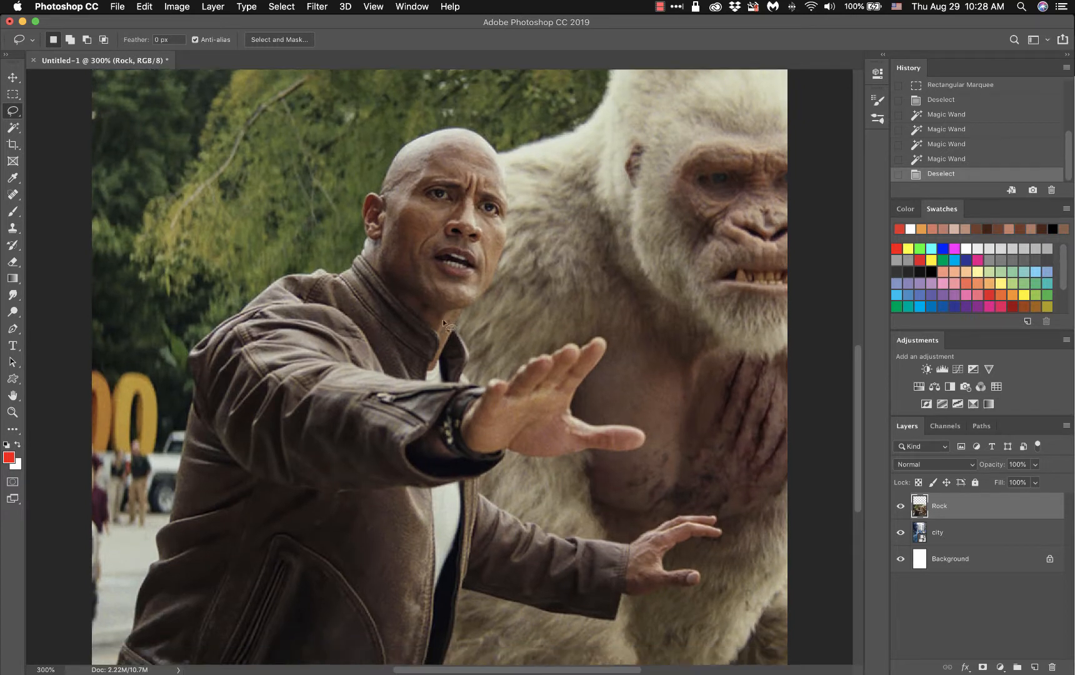
scroll(446, 323, down, 2)
scroll(446, 323, up, 1)
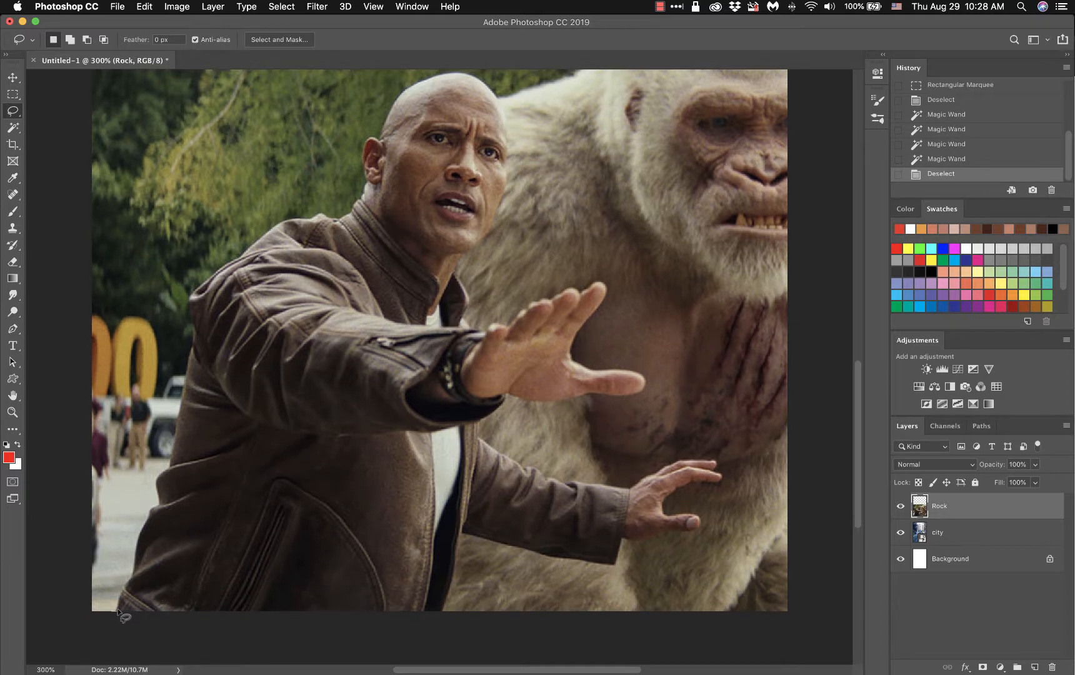
mouse_move(117, 608)
mouse_down()
mouse_move(175, 445)
mouse_move(194, 291)
mouse_move(267, 237)
mouse_move(371, 197)
mouse_move(368, 149)
mouse_move(388, 122)
mouse_up()
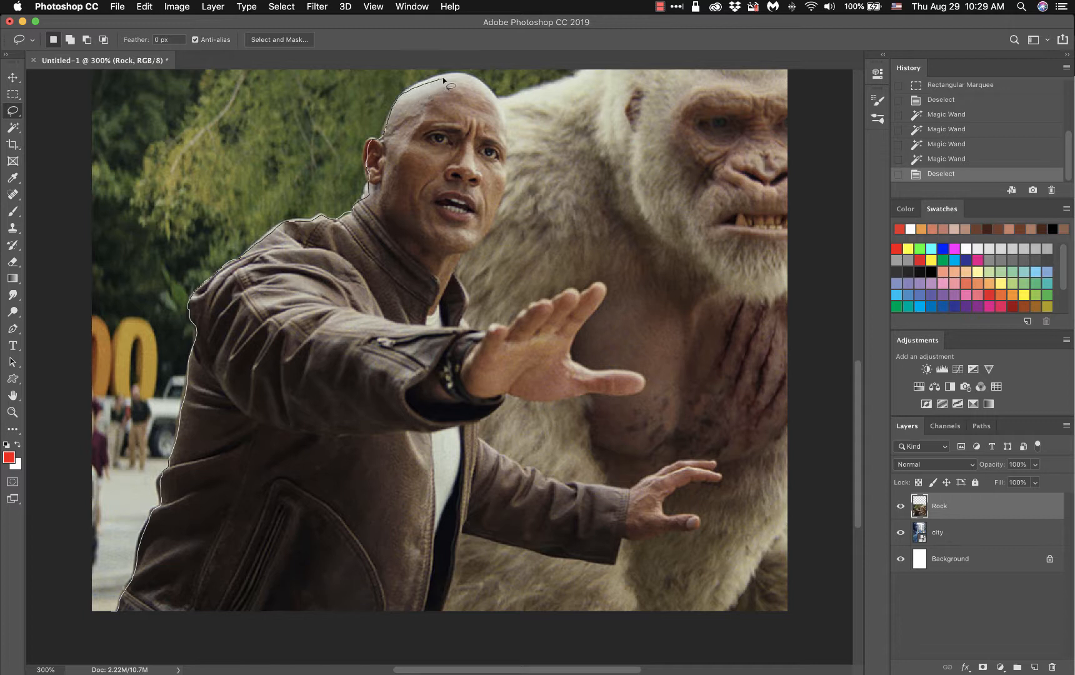
mouse_move(444, 81)
mouse_down()
mouse_move(499, 104)
mouse_move(507, 145)
mouse_move(503, 200)
mouse_move(456, 273)
mouse_move(461, 320)
mouse_move(503, 329)
mouse_move(535, 304)
mouse_move(604, 285)
mouse_move(572, 351)
mouse_up()
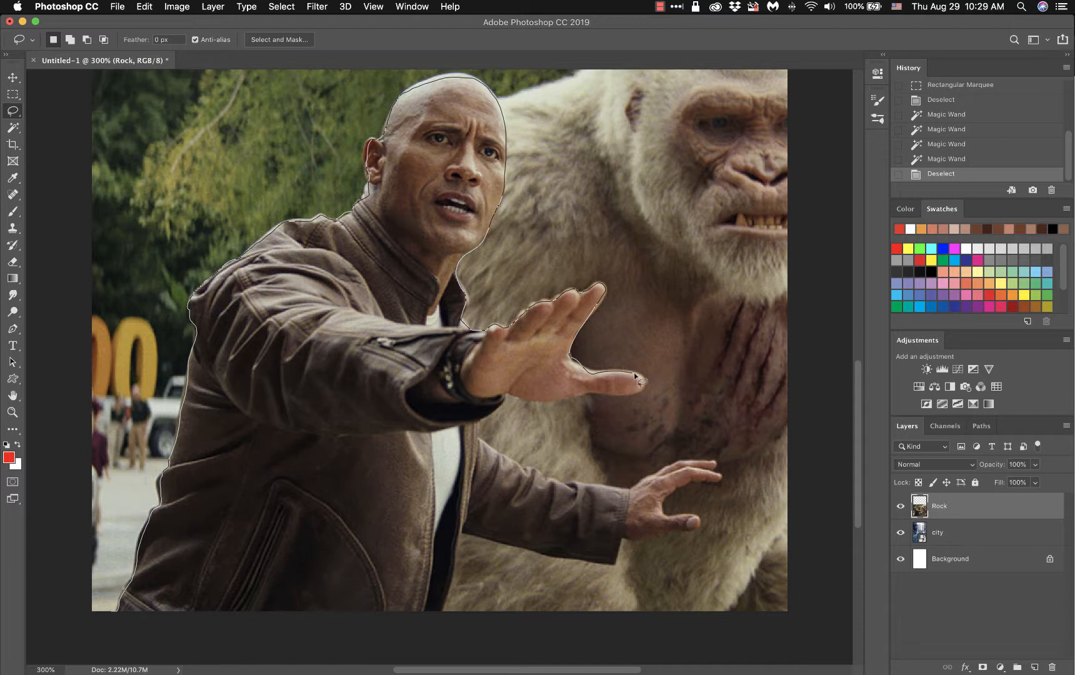
mouse_move(634, 373)
mouse_down()
mouse_move(643, 383)
mouse_move(629, 390)
mouse_move(576, 397)
mouse_up()
mouse_move(503, 395)
mouse_down()
mouse_move(476, 420)
mouse_move(475, 440)
mouse_up()
mouse_move(524, 472)
mouse_down()
mouse_move(630, 492)
mouse_move(694, 461)
mouse_move(713, 461)
mouse_move(724, 479)
mouse_move(668, 498)
mouse_move(666, 519)
mouse_move(696, 518)
mouse_move(697, 533)
mouse_move(623, 544)
mouse_move(612, 566)
mouse_move(461, 537)
mouse_move(448, 605)
mouse_move(428, 622)
mouse_move(272, 619)
mouse_up()
drag(205, 610, 116, 616)
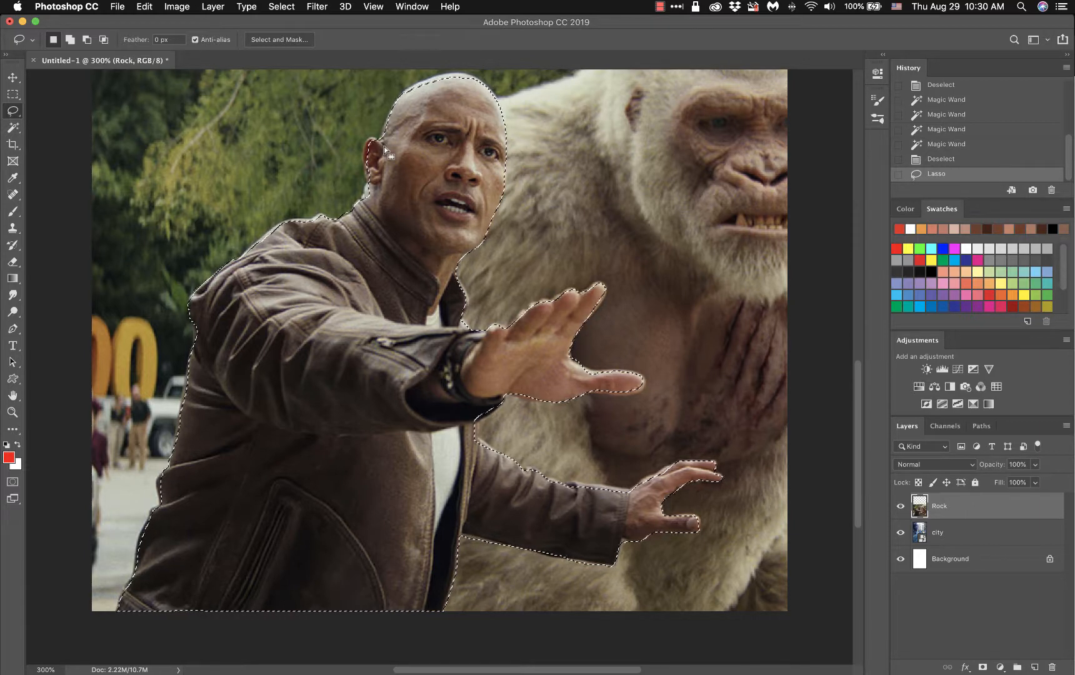
Step: Add the missed edge between the man's collar and ear to the lasso selection
key(shift)
mouse_move(354, 210)
mouse_down()
mouse_move(376, 211)
mouse_move(396, 182)
mouse_move(400, 153)
mouse_move(384, 132)
mouse_up()
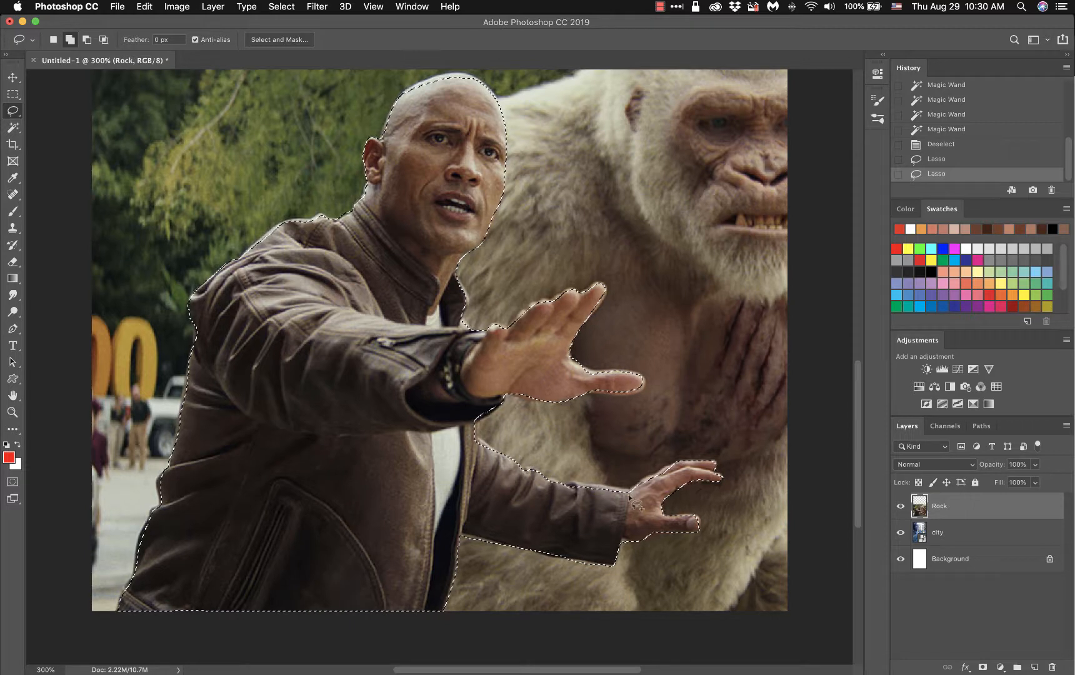
key(shift)
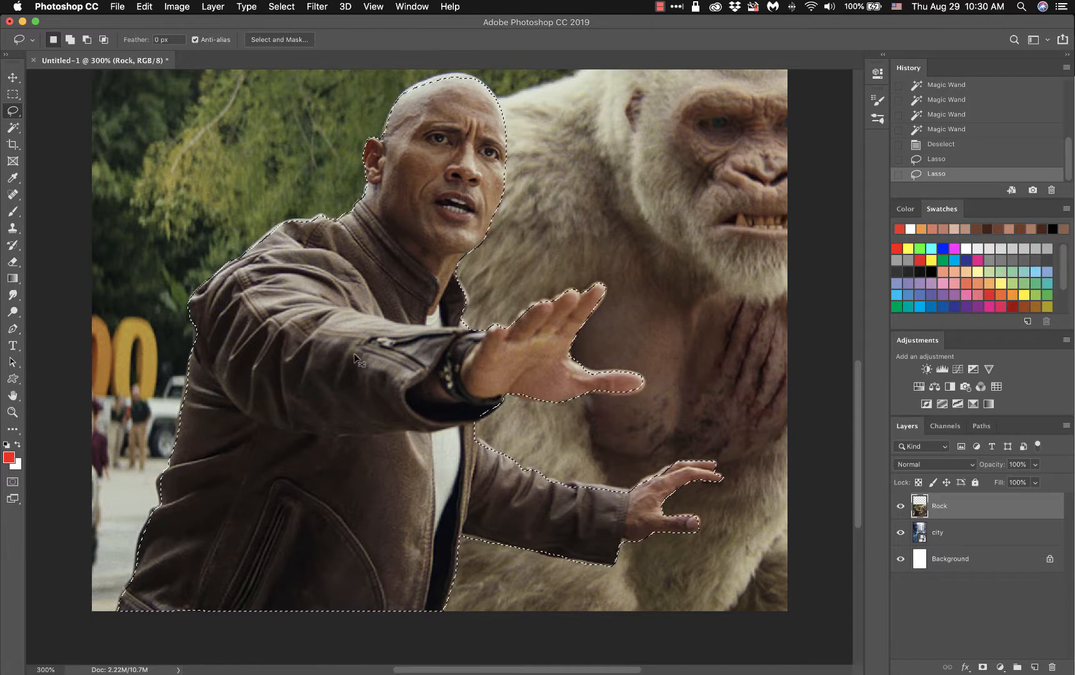
Step: Invert the selection and clear the background around the man on the Rock layer
key(super+minus)
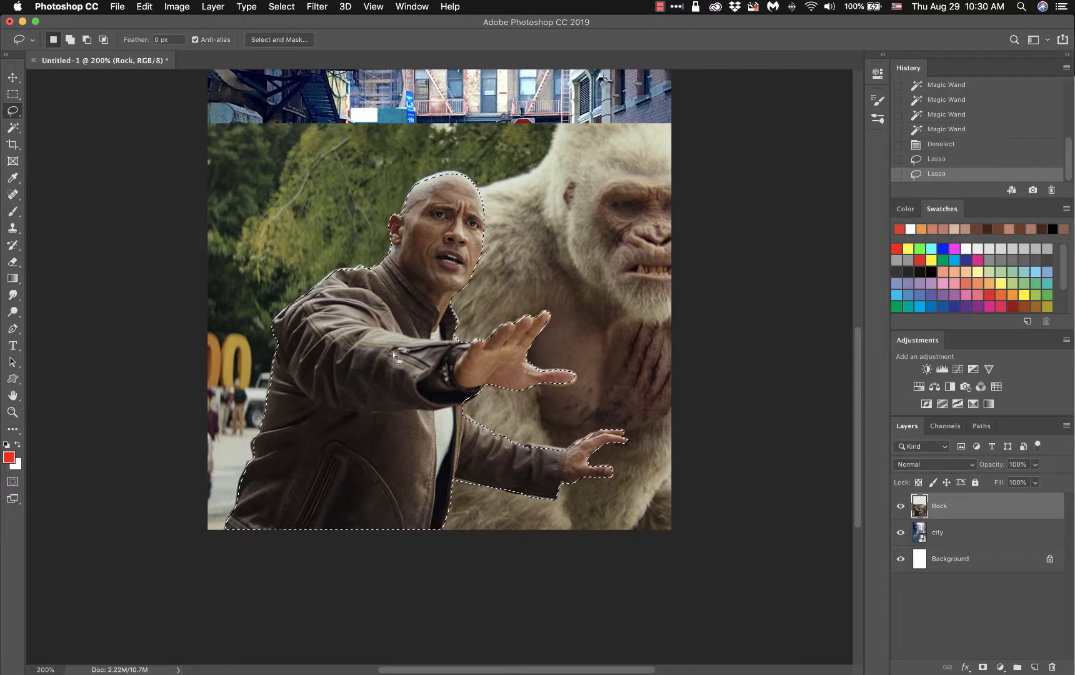
scroll(466, 229, up, 2)
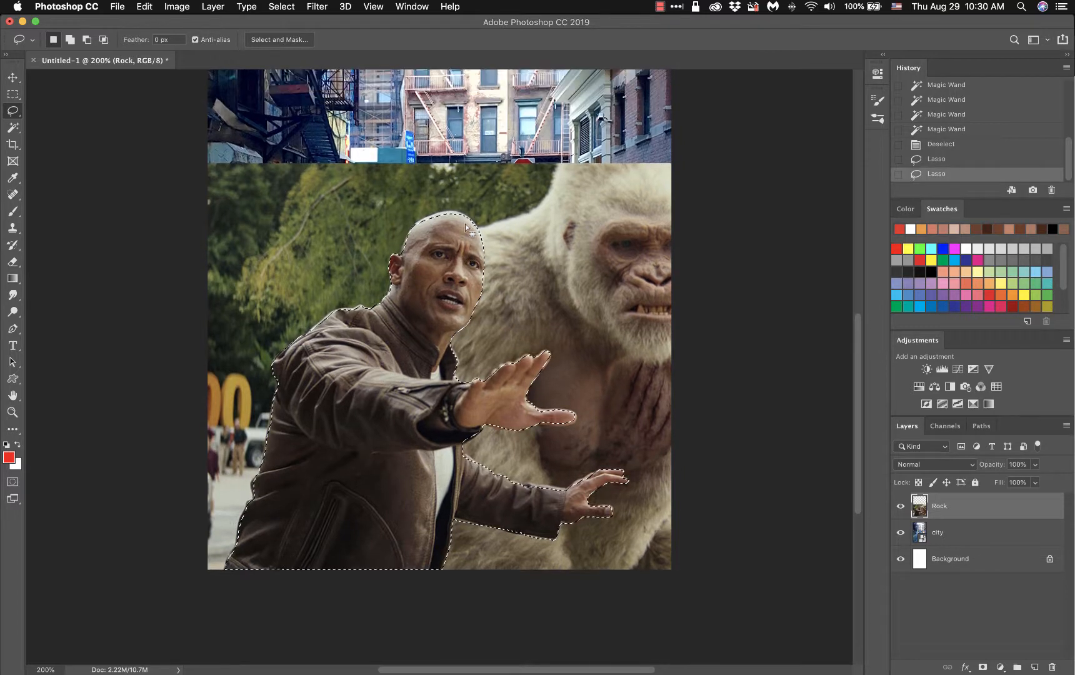
scroll(465, 224, up, 1)
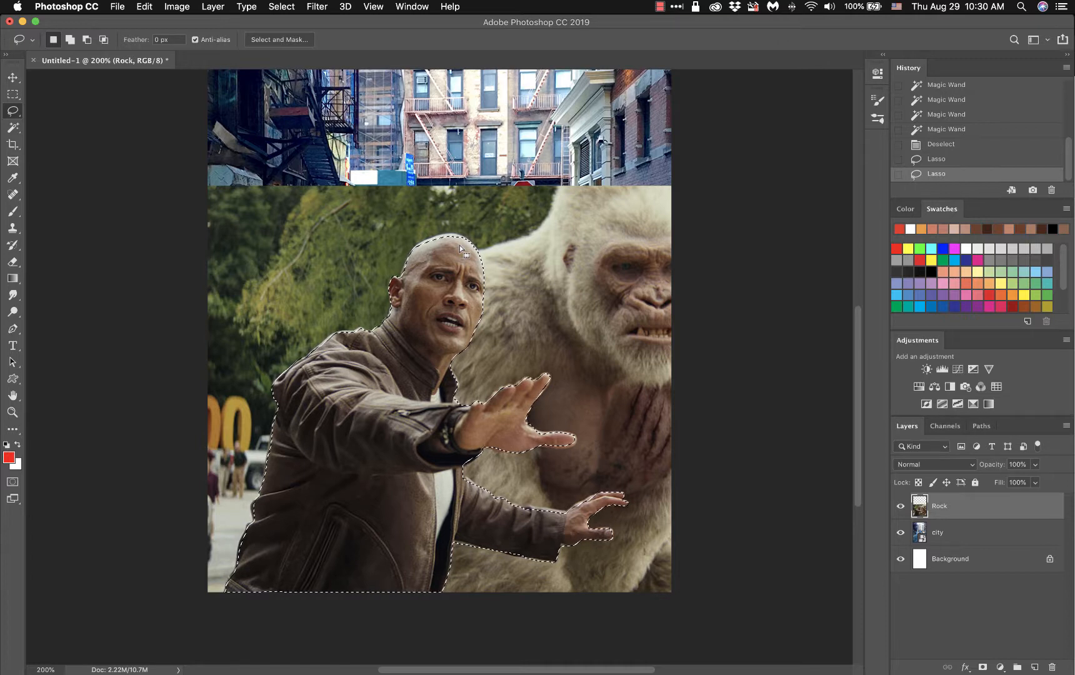
right_click(460, 245)
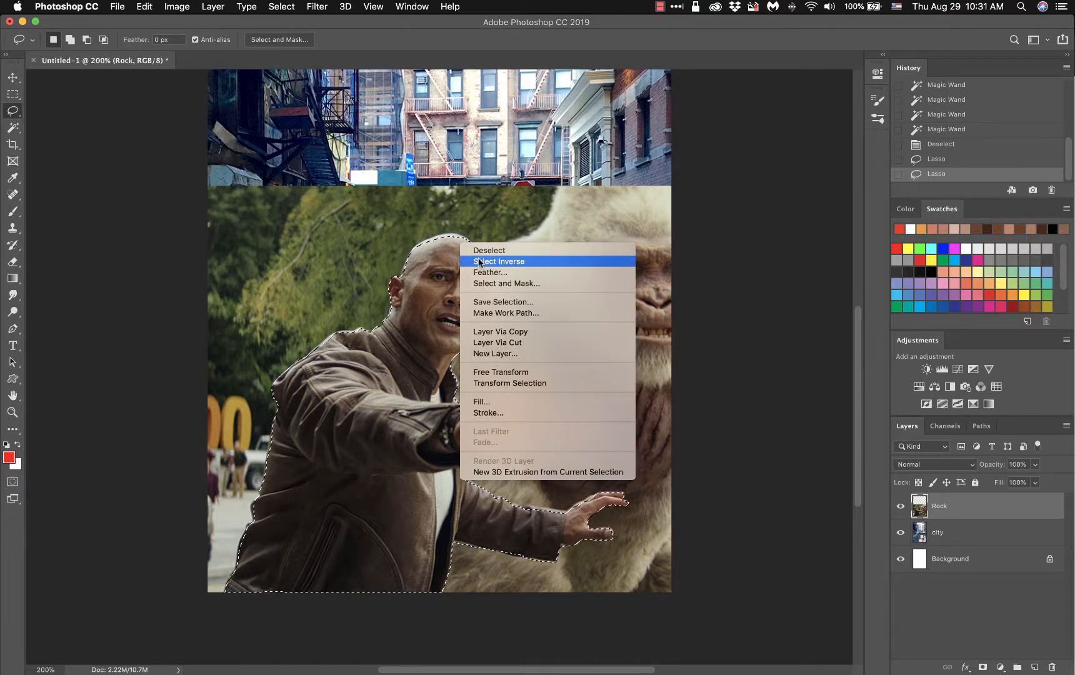
click(528, 261)
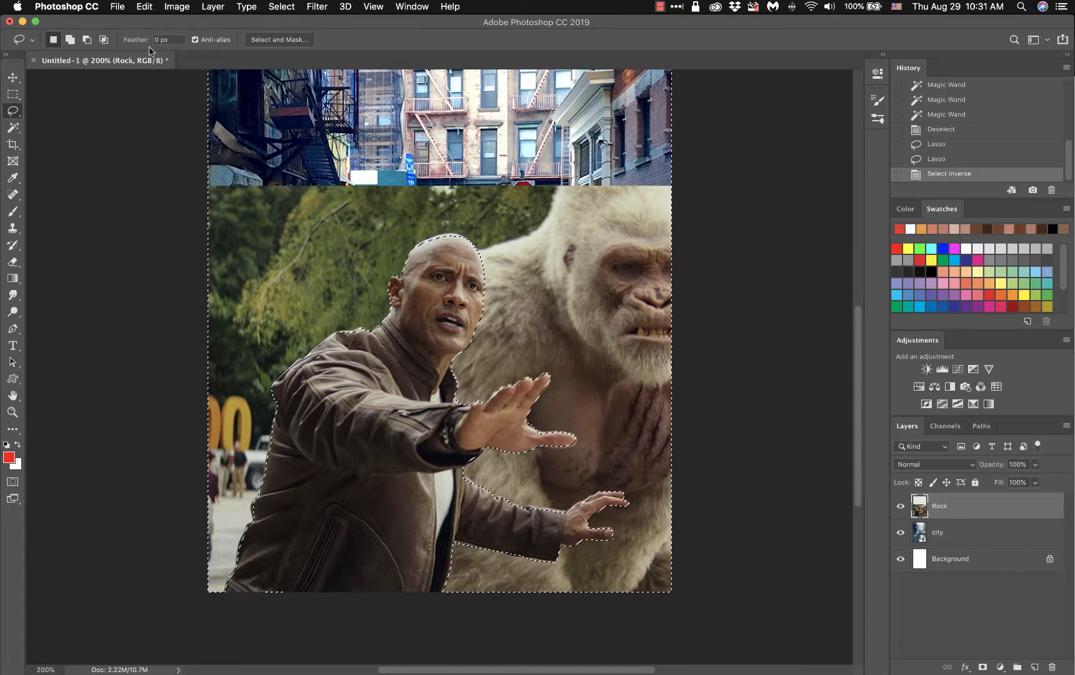
click(144, 7)
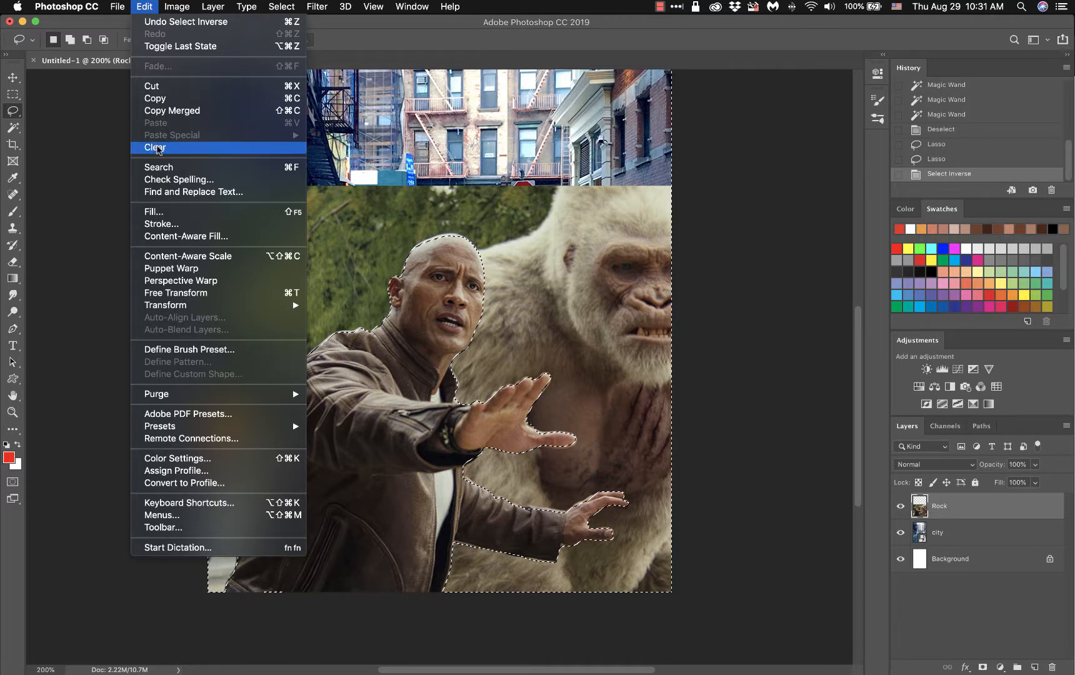
click(156, 148)
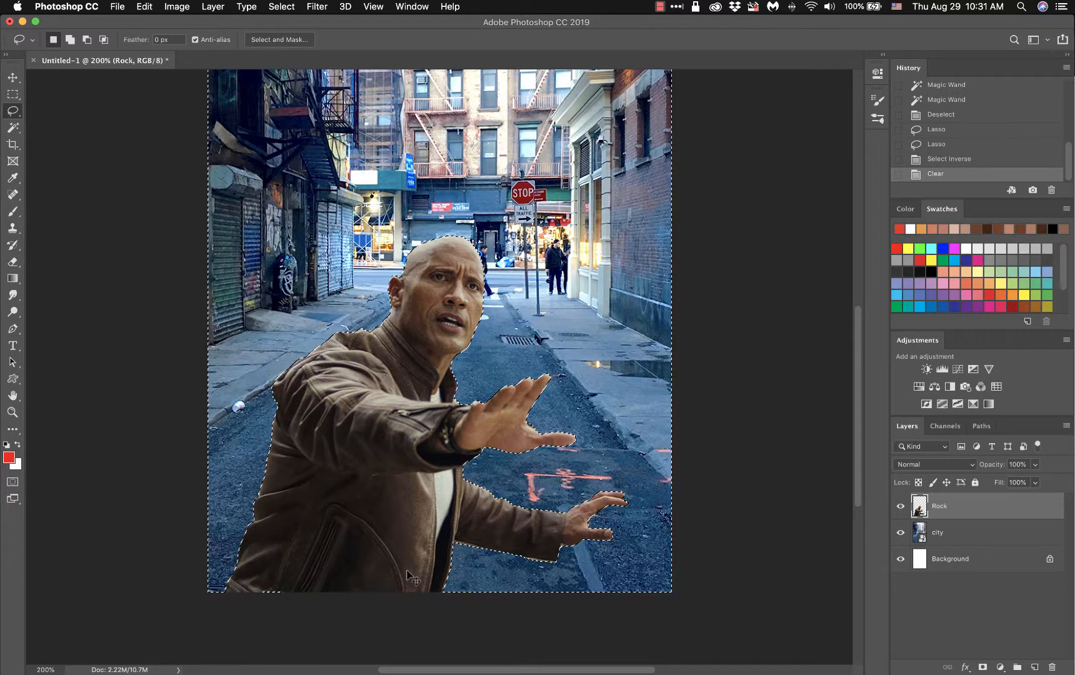
Step: Deselect the inverted selection around the man
key(super+d)
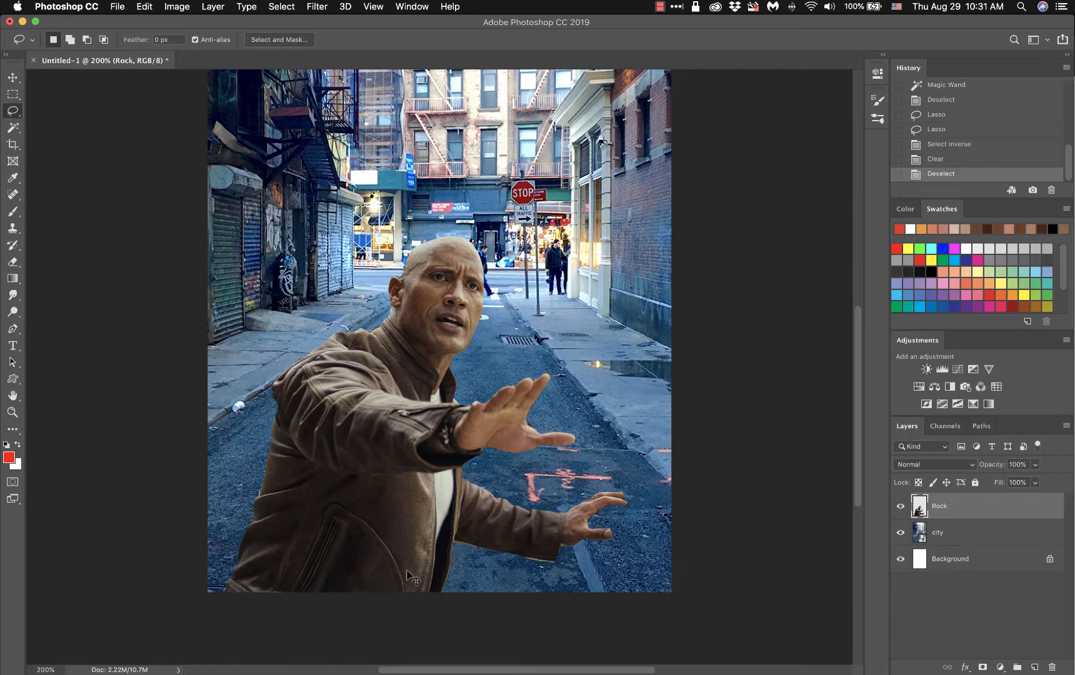
key(super+z)
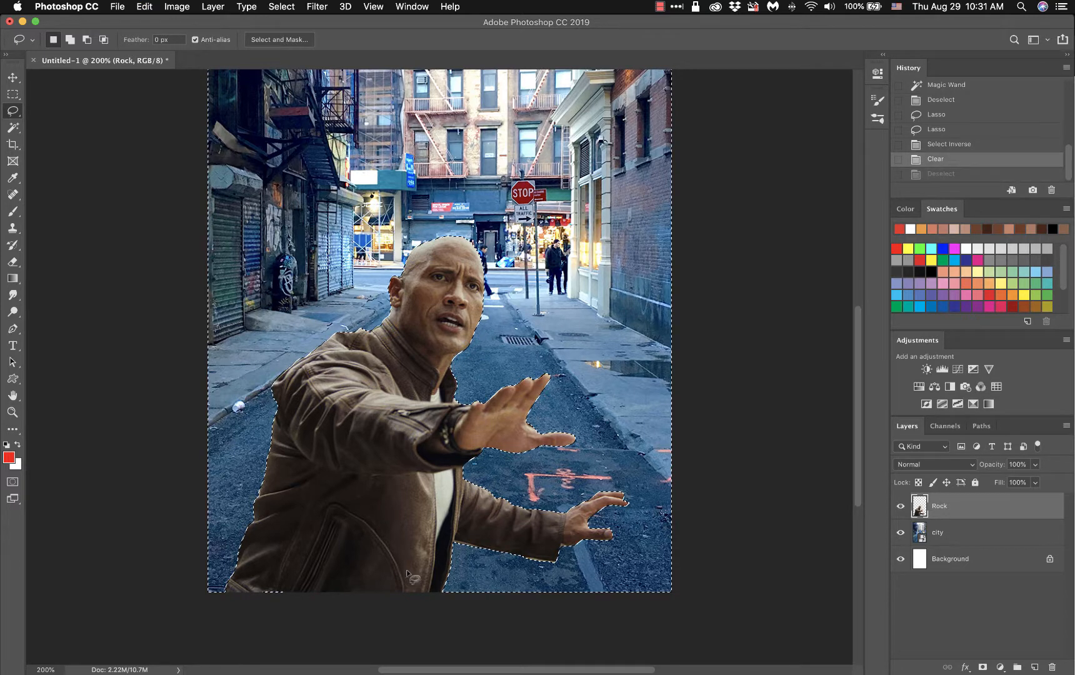
right_click(426, 256)
click(442, 262)
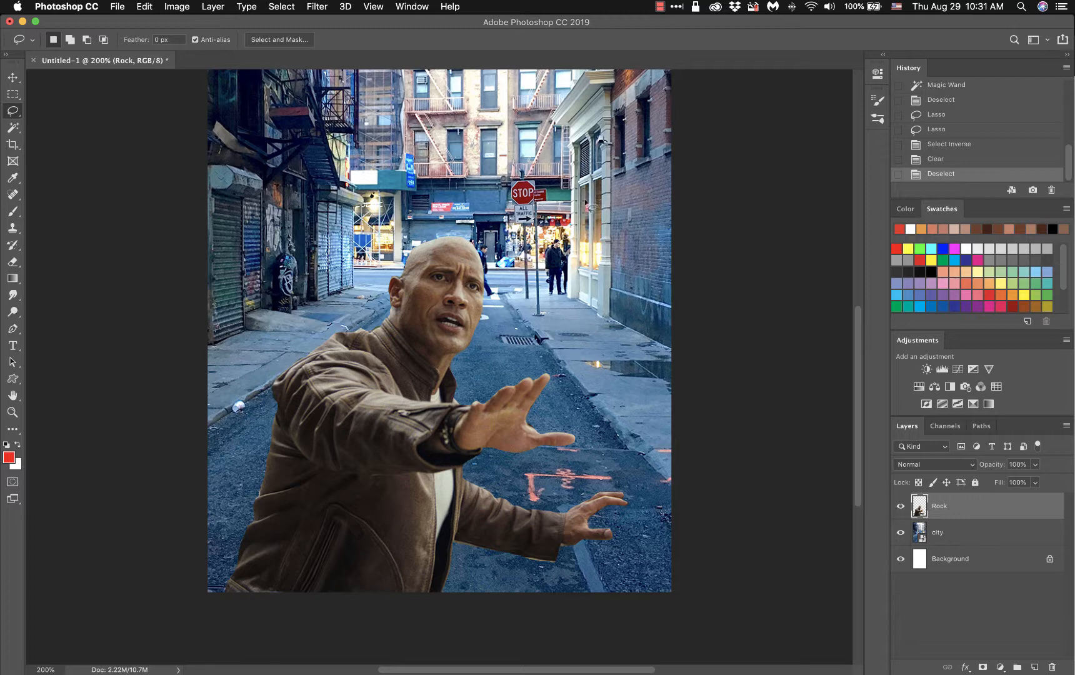
Step: Move the Rock layer left until its leftover gorilla strip lies on the canvas, and enclose that strip in a rectangular marquee
click(13, 78)
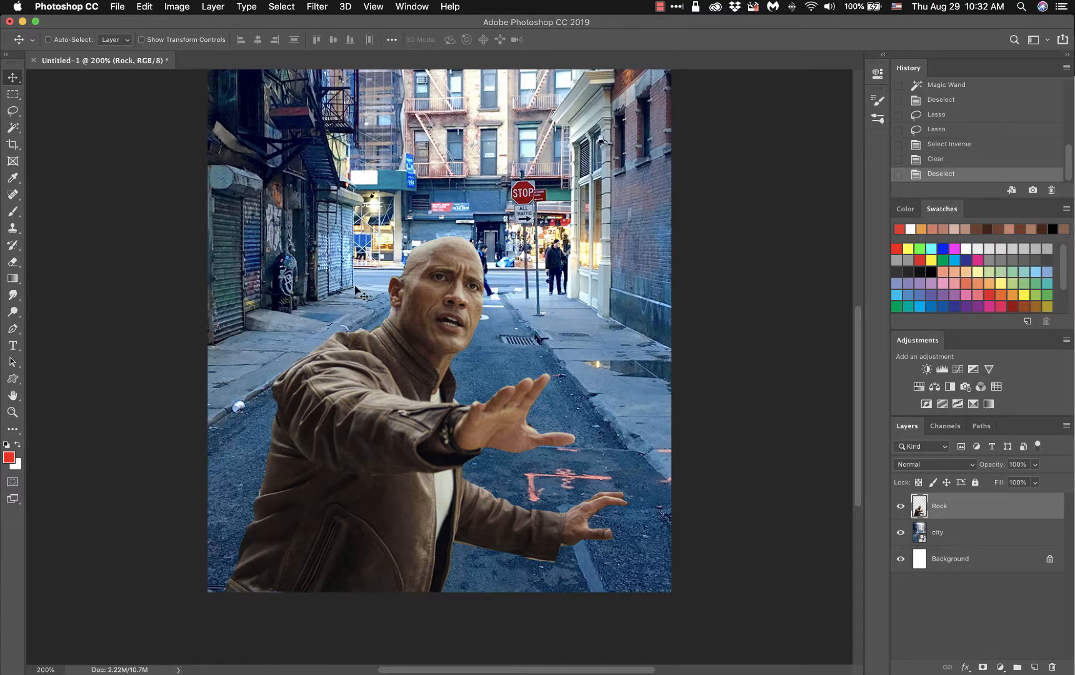
drag(443, 291, 218, 253)
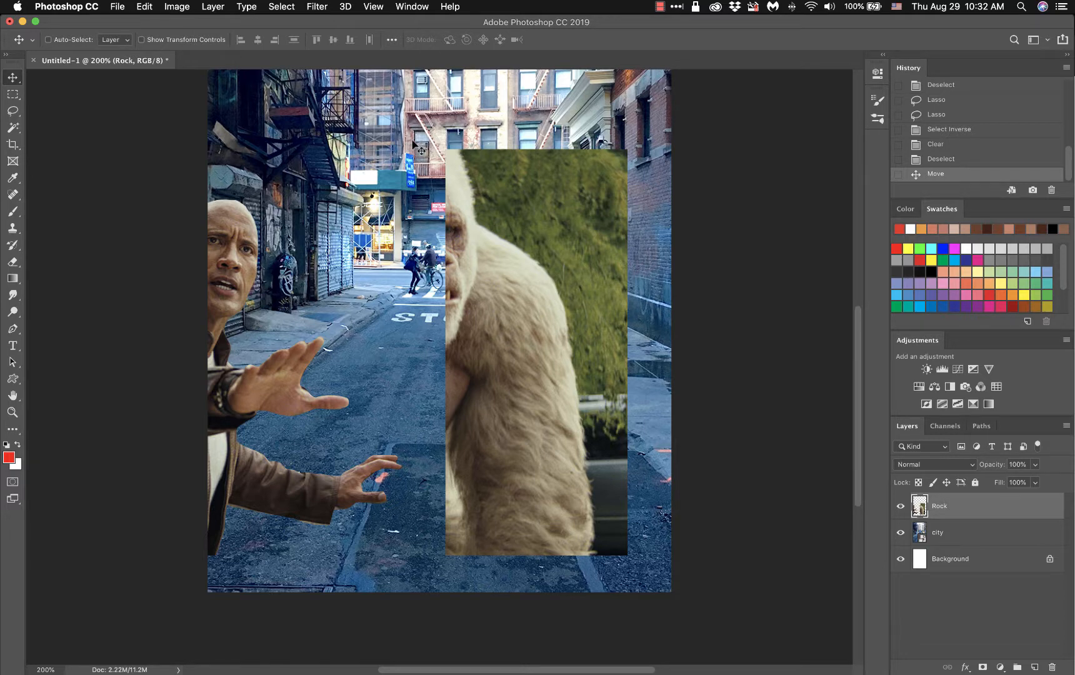
click(13, 97)
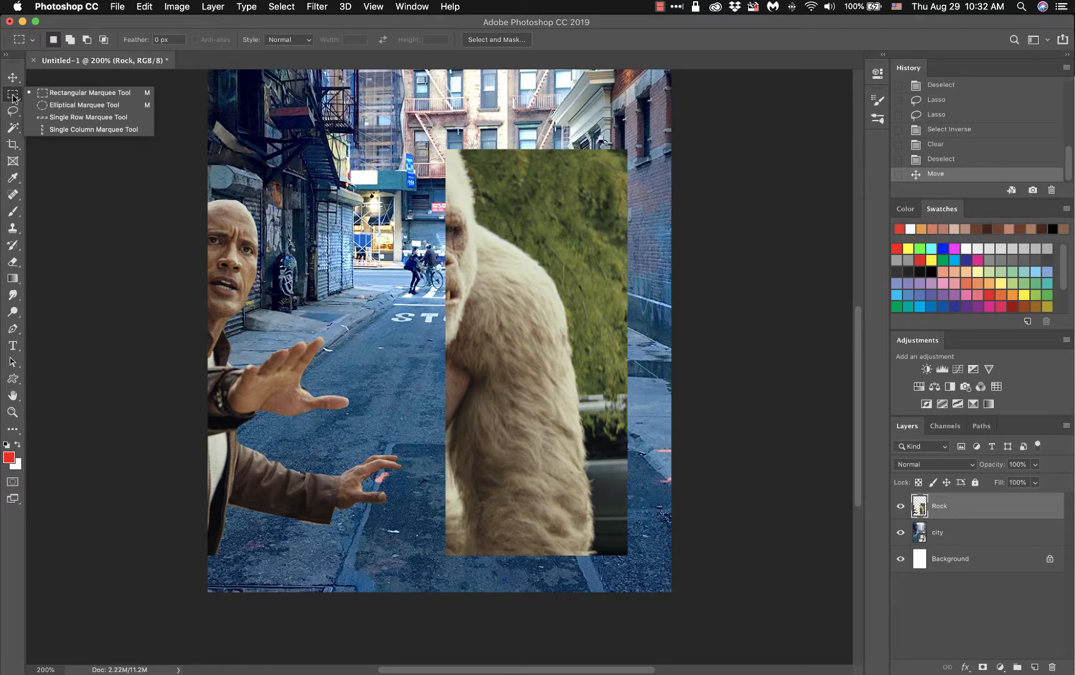
click(46, 92)
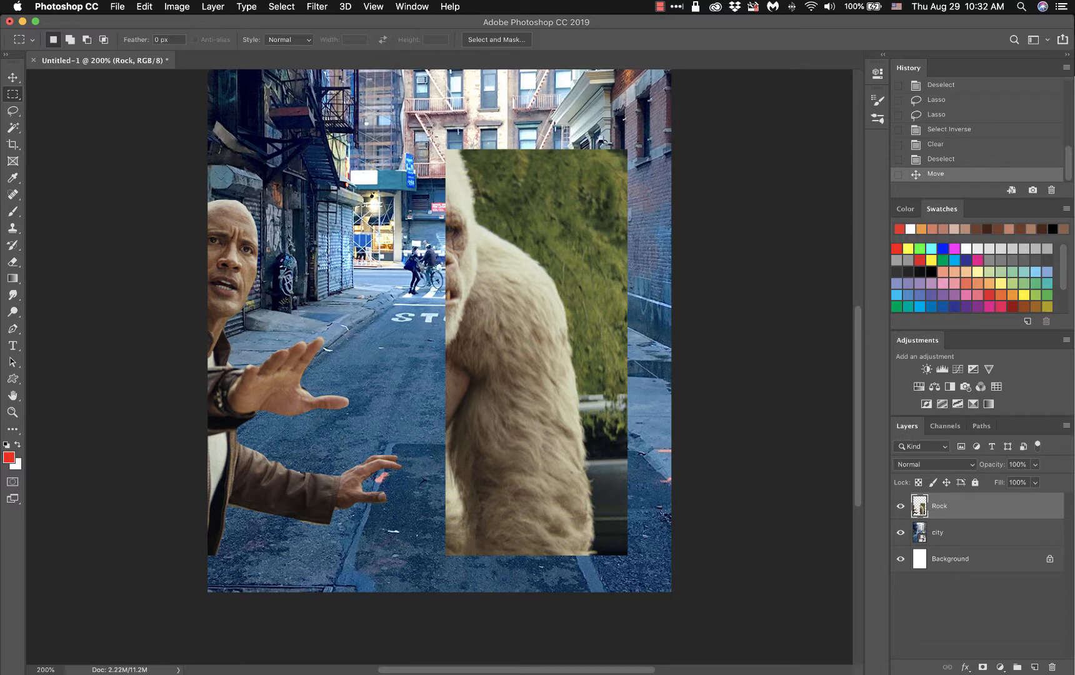
drag(434, 135, 638, 569)
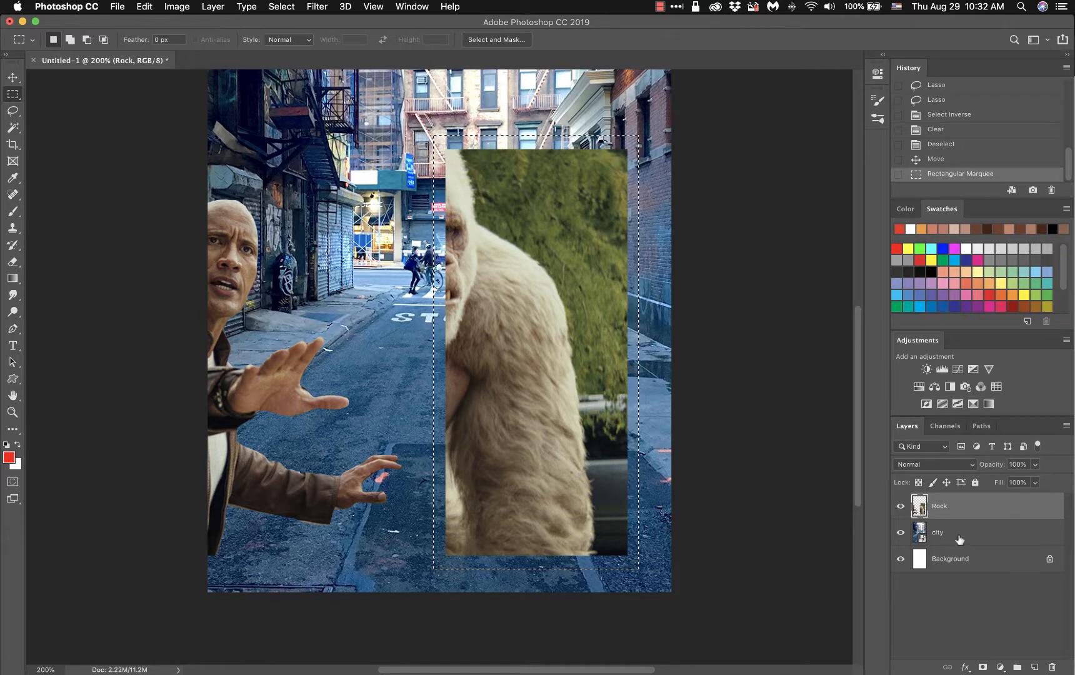
Step: Hide and show the city layer twice to check which image content belongs to the Rock layer
click(901, 534)
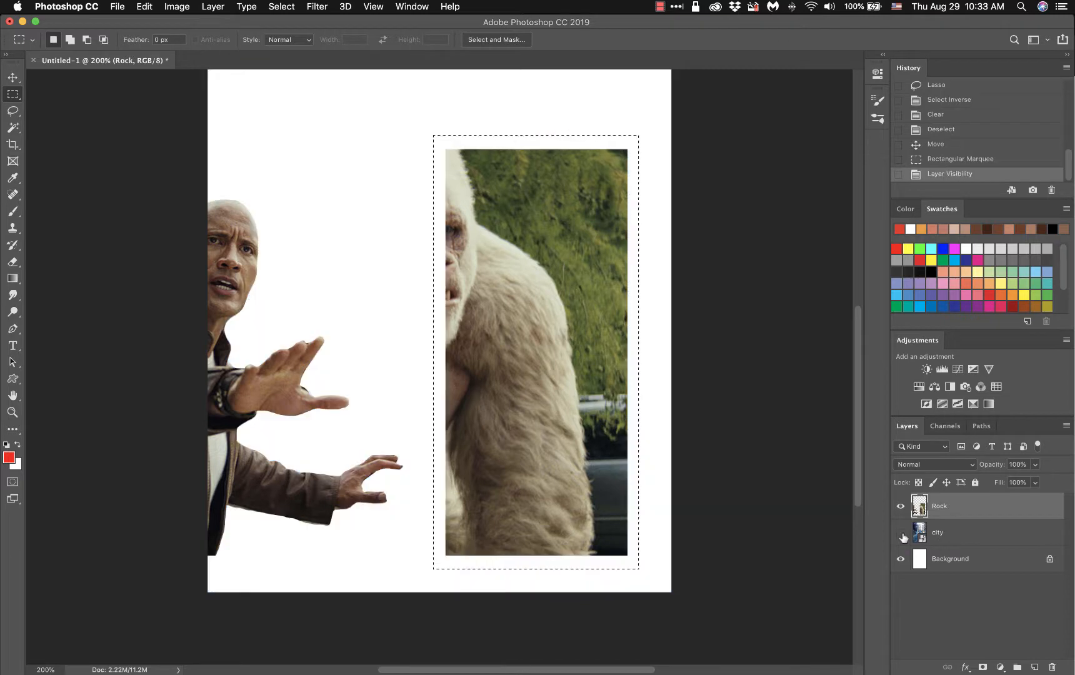
click(902, 534)
click(902, 534)
click(902, 534)
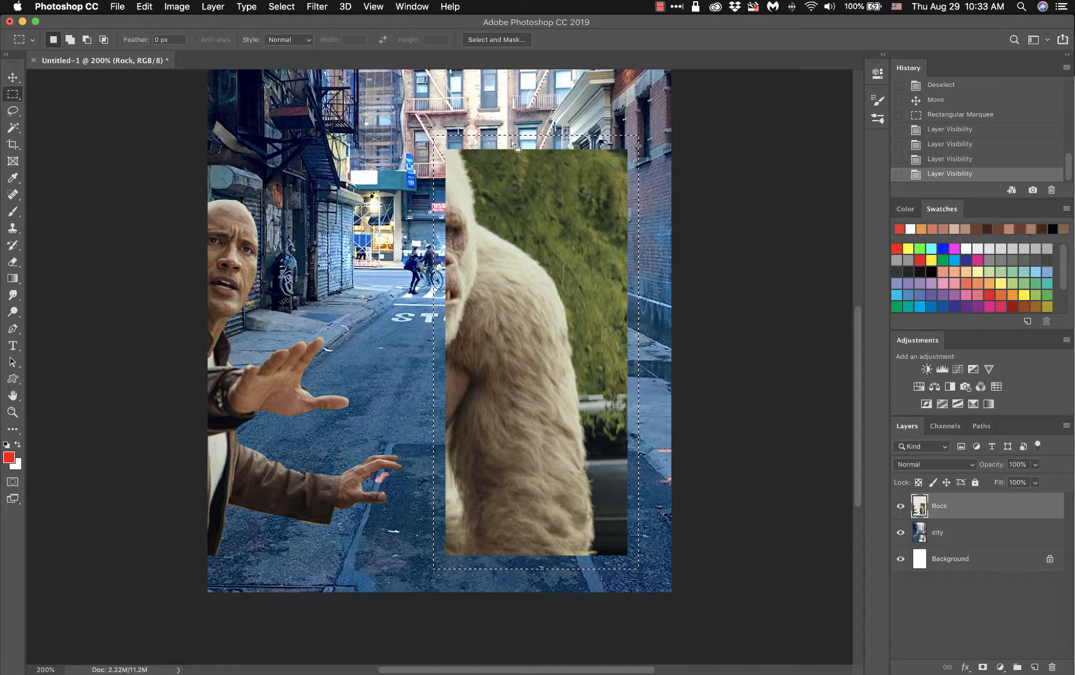
Step: Clear the marquee-selected gorilla strip from the Rock layer and deselect
click(146, 7)
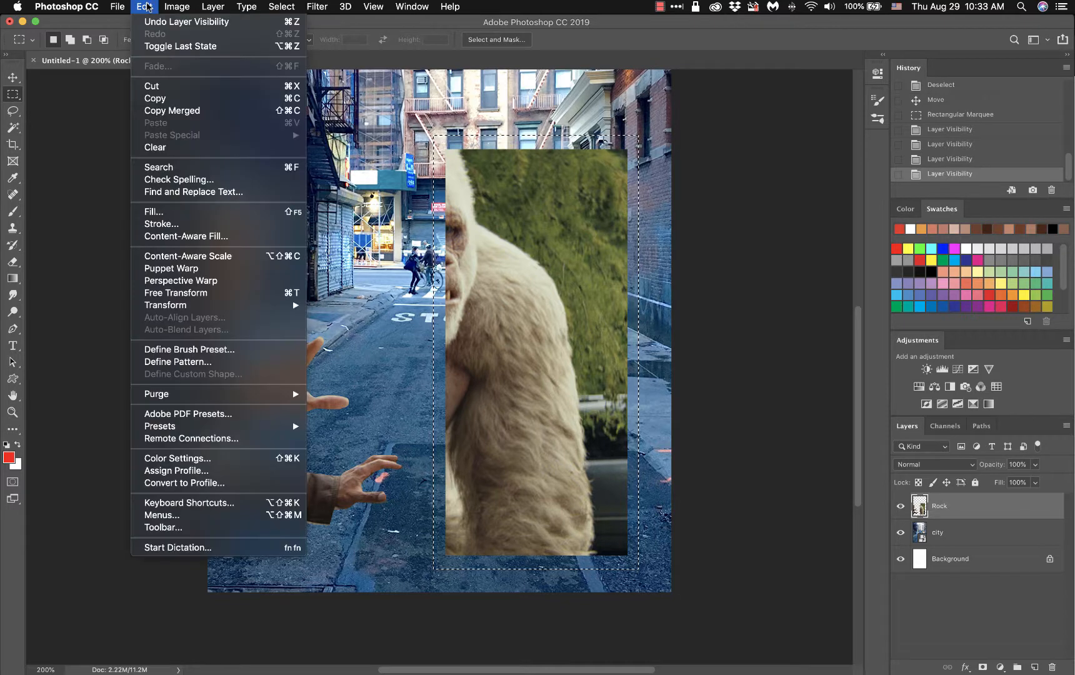
click(157, 148)
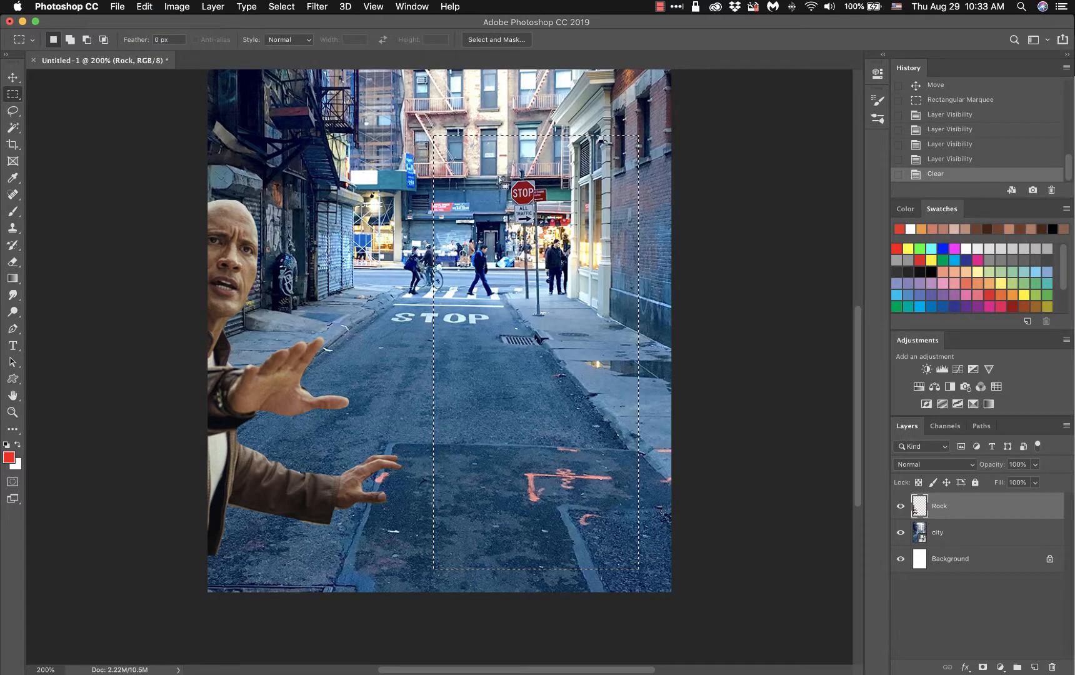
right_click(478, 167)
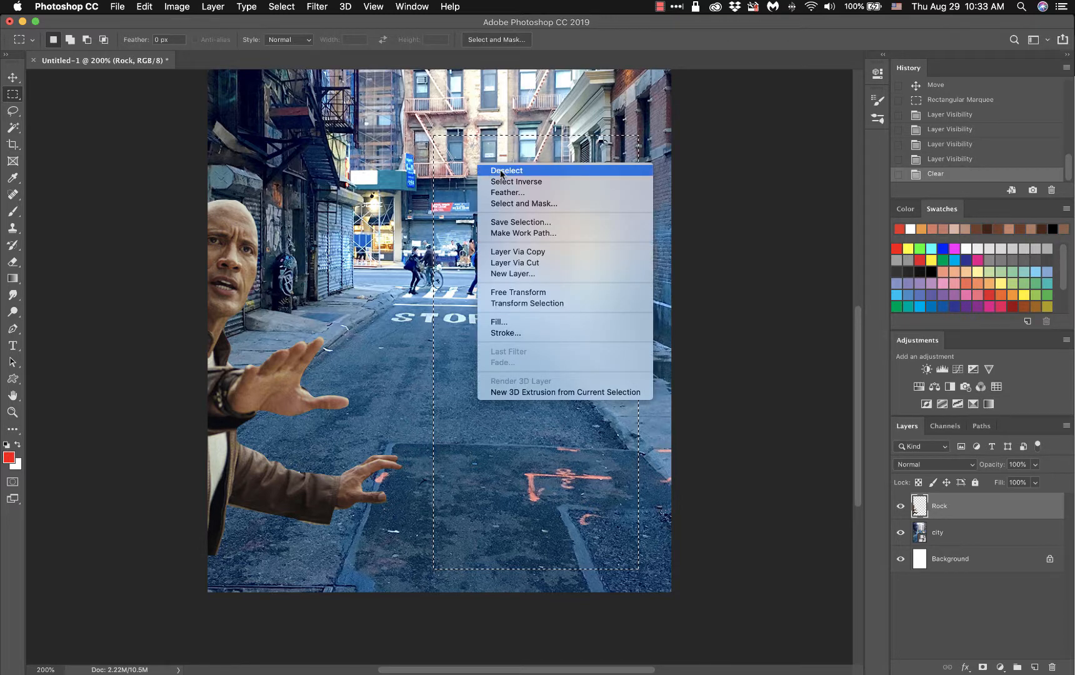
click(501, 172)
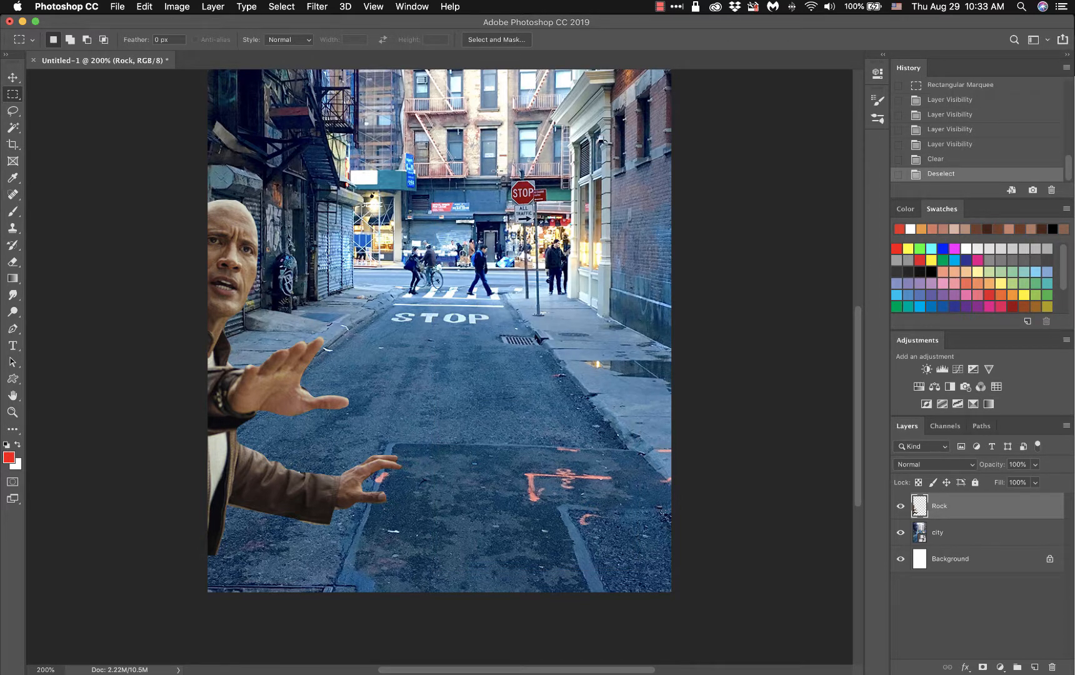
Step: Move the Rock layer right until the leftover background strip beyond the canvas's left edge lies on the canvas
click(13, 79)
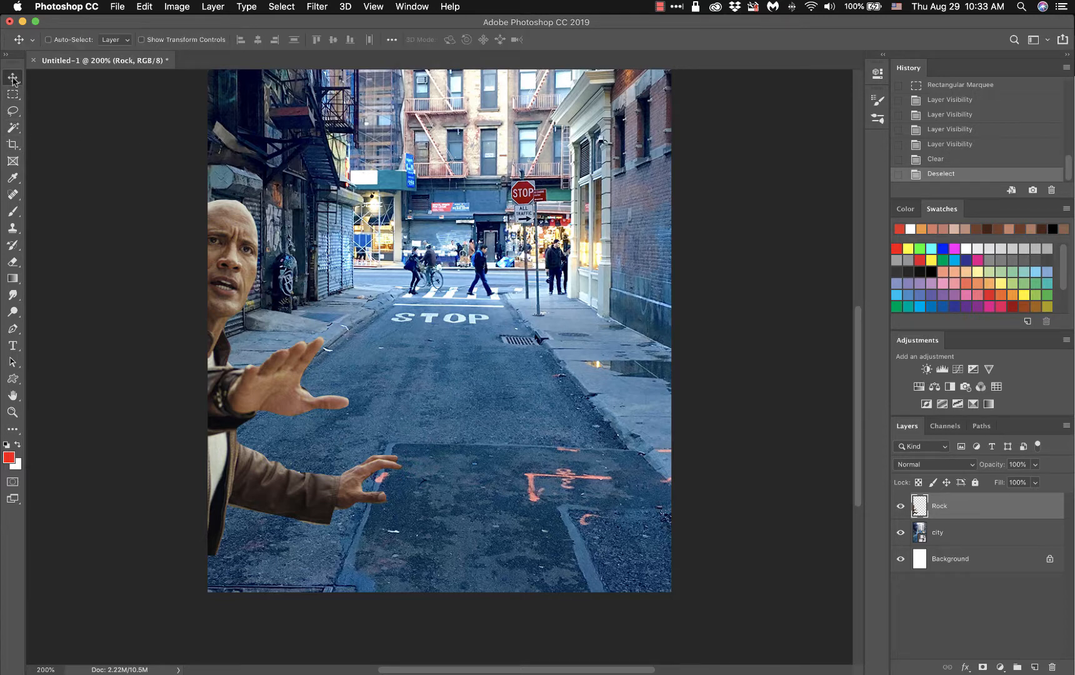
drag(298, 316, 473, 310)
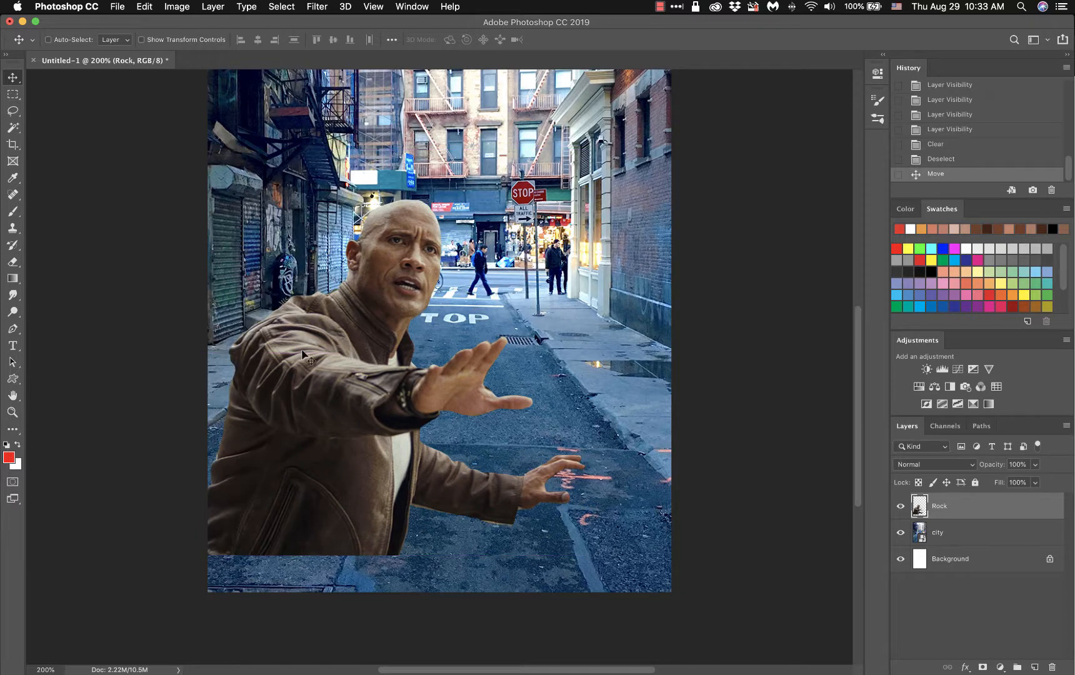
drag(286, 361, 507, 367)
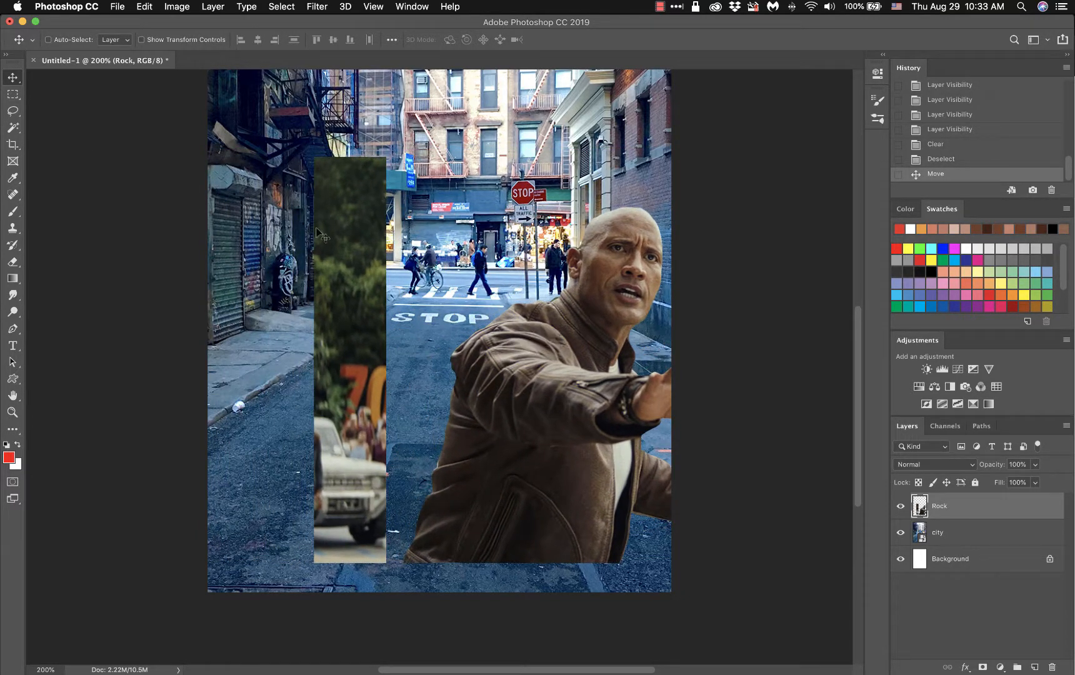
Step: Enclose the Rock layer's leftover background strip with the car and trees in a rectangular marquee, clear it, and deselect
click(12, 95)
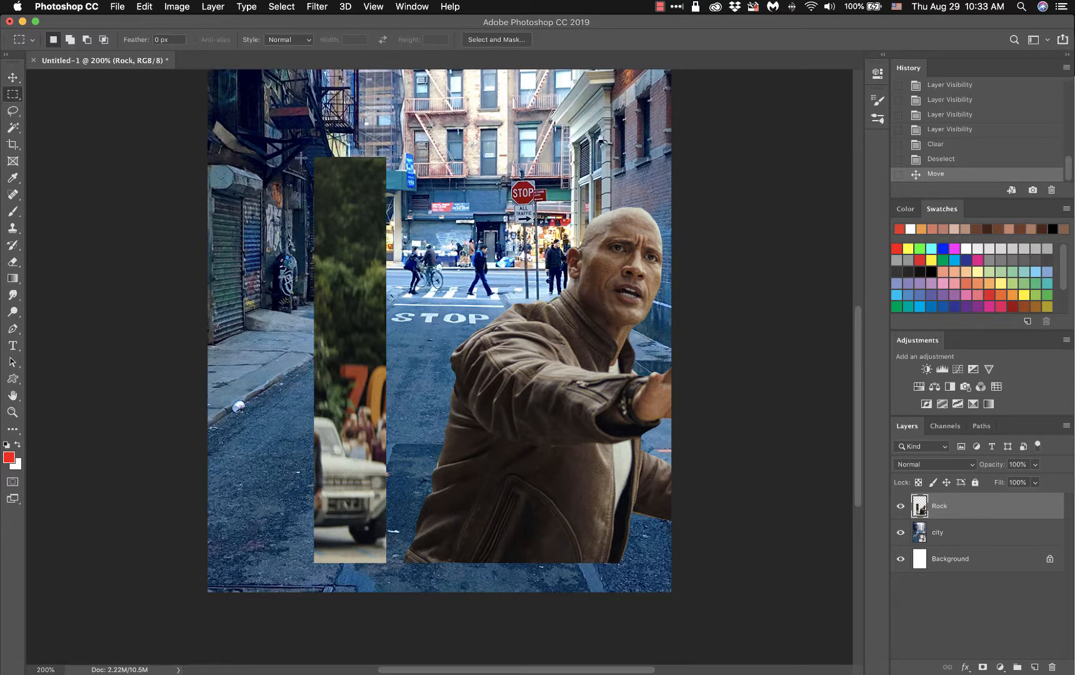
drag(302, 148, 396, 574)
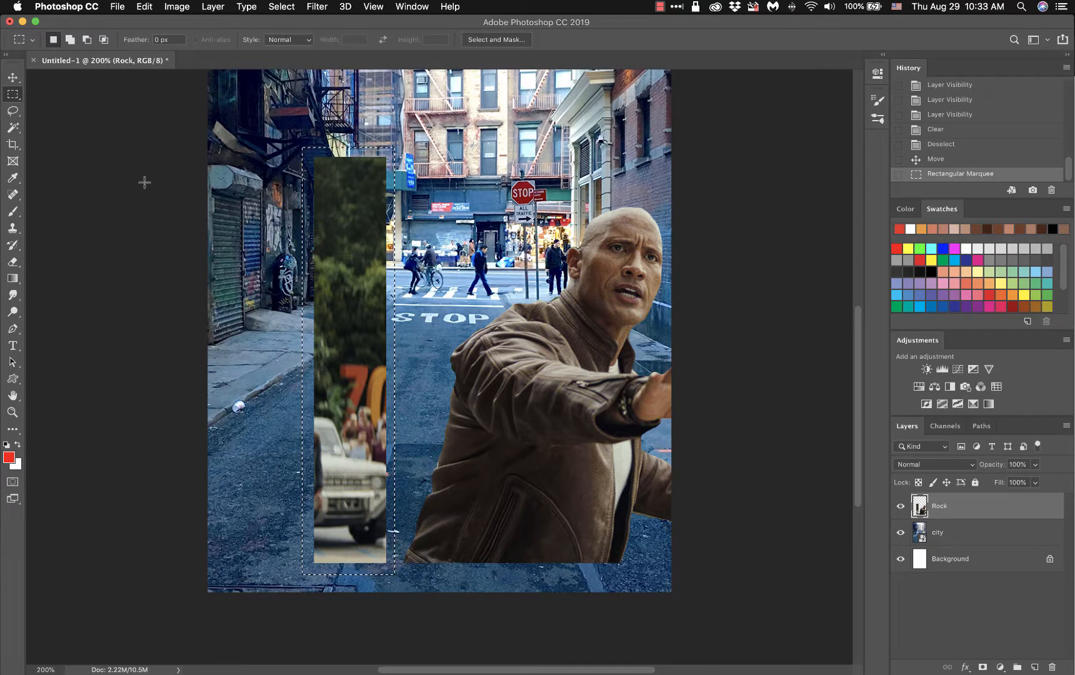
click(144, 7)
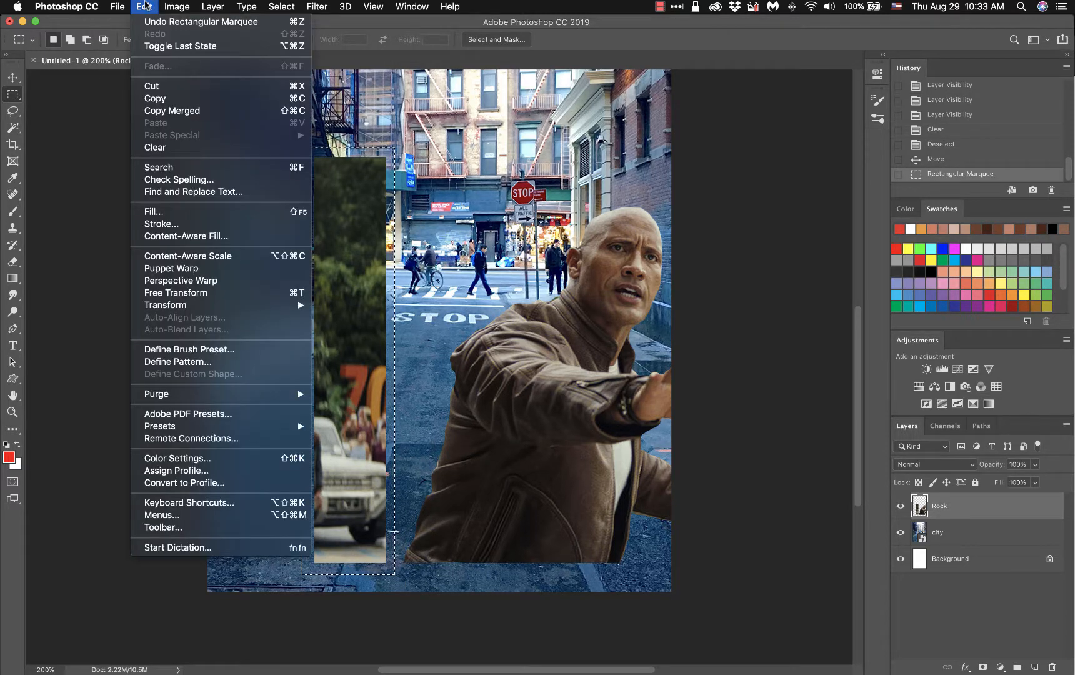
click(178, 148)
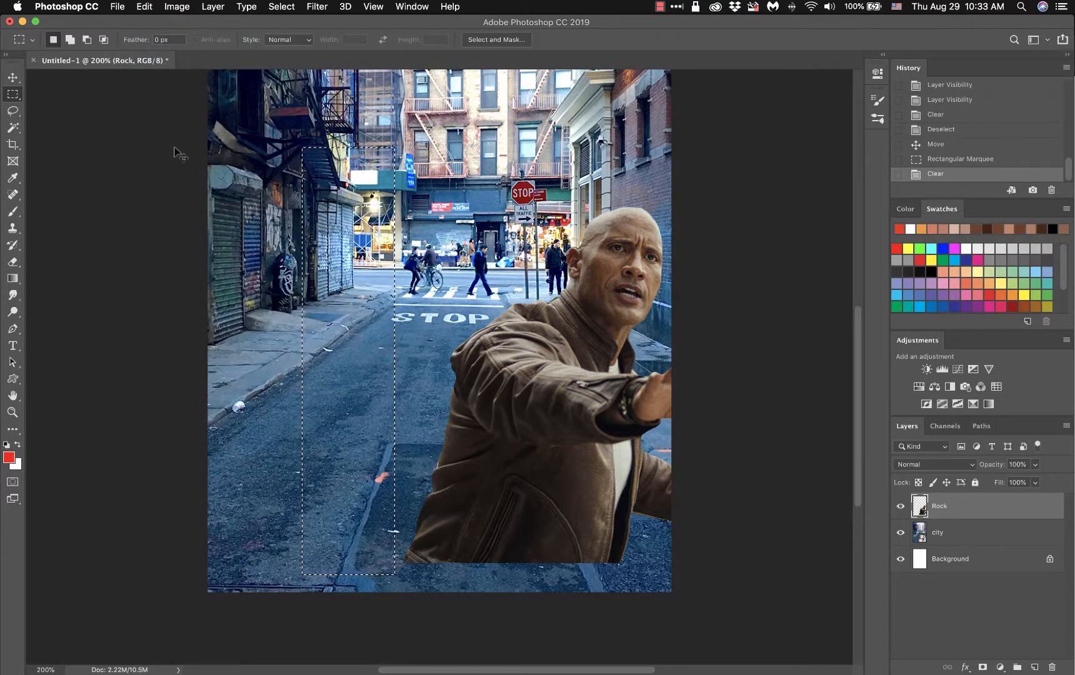
key(super+d)
Step: Move the Rock layer left until the man and both his hands lie fully over the alley
click(13, 80)
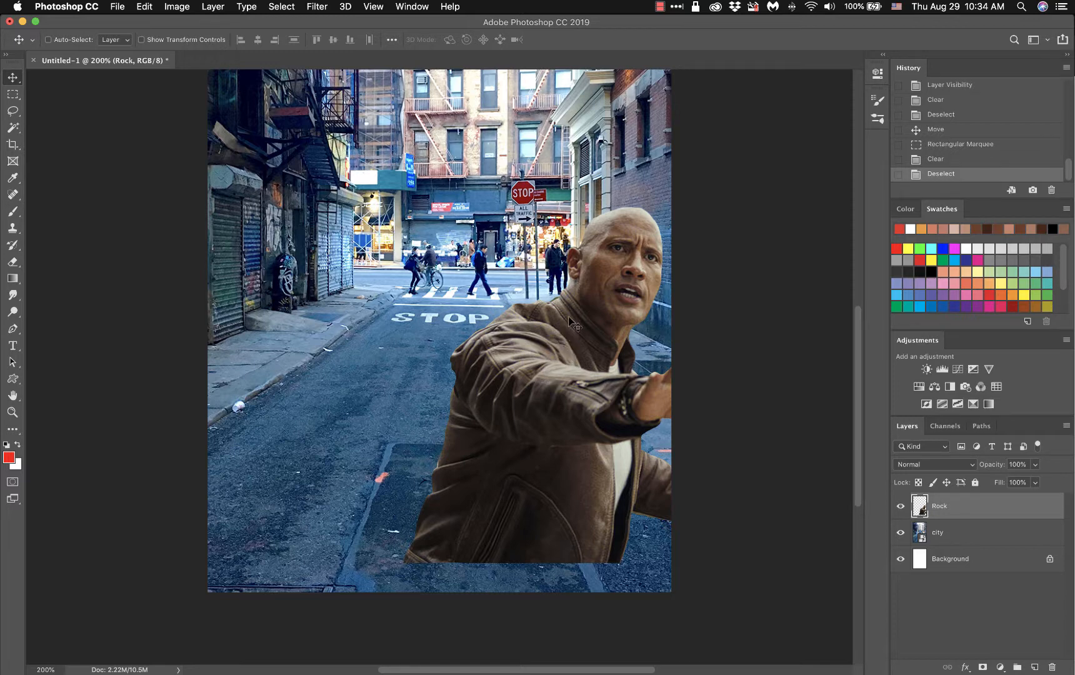
drag(578, 318, 411, 293)
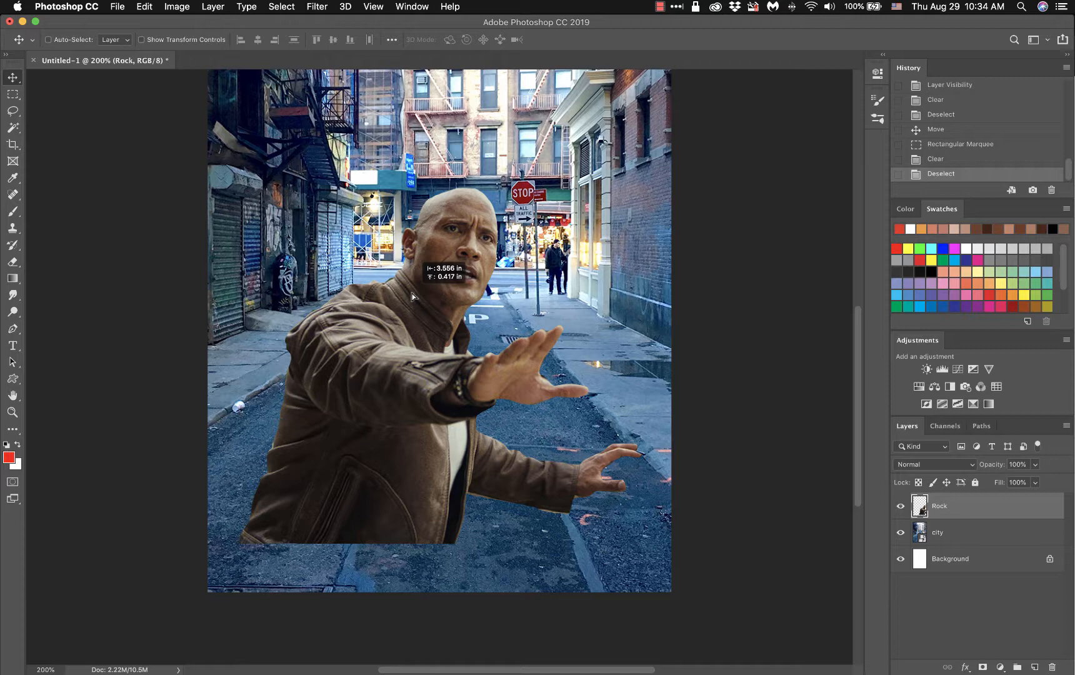
drag(411, 294, 416, 314)
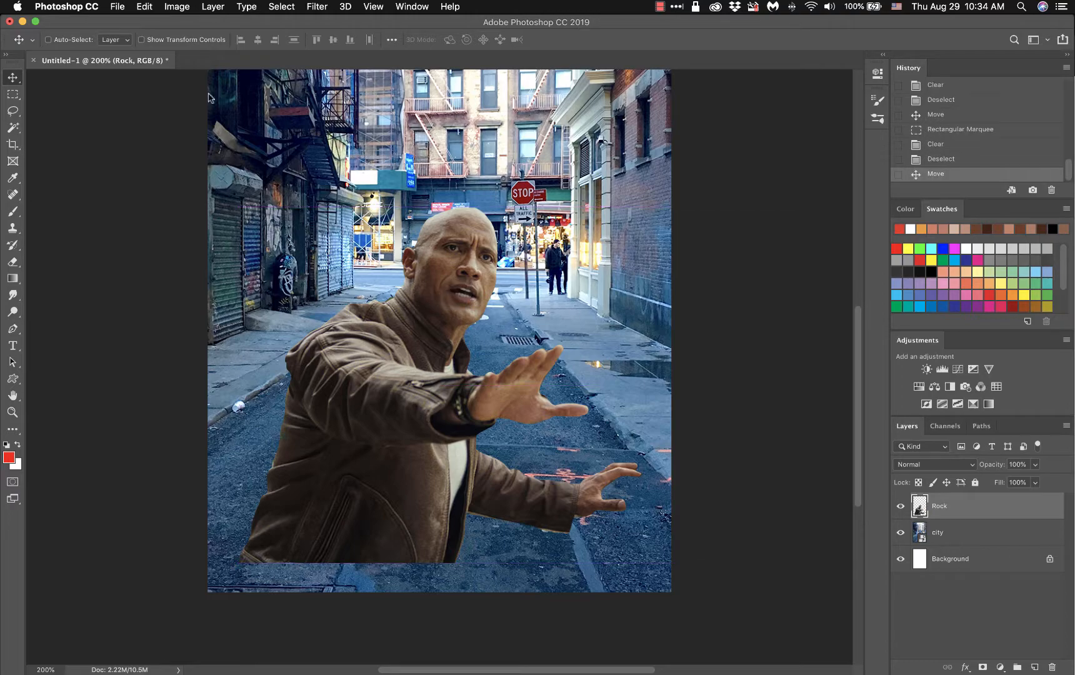
Step: Switch to Firefox, review the source photo tabs and the "new york city alley" image results, and return to Photoshop
key(ctrl+Up)
click(199, 193)
scroll(354, 255, down, 3)
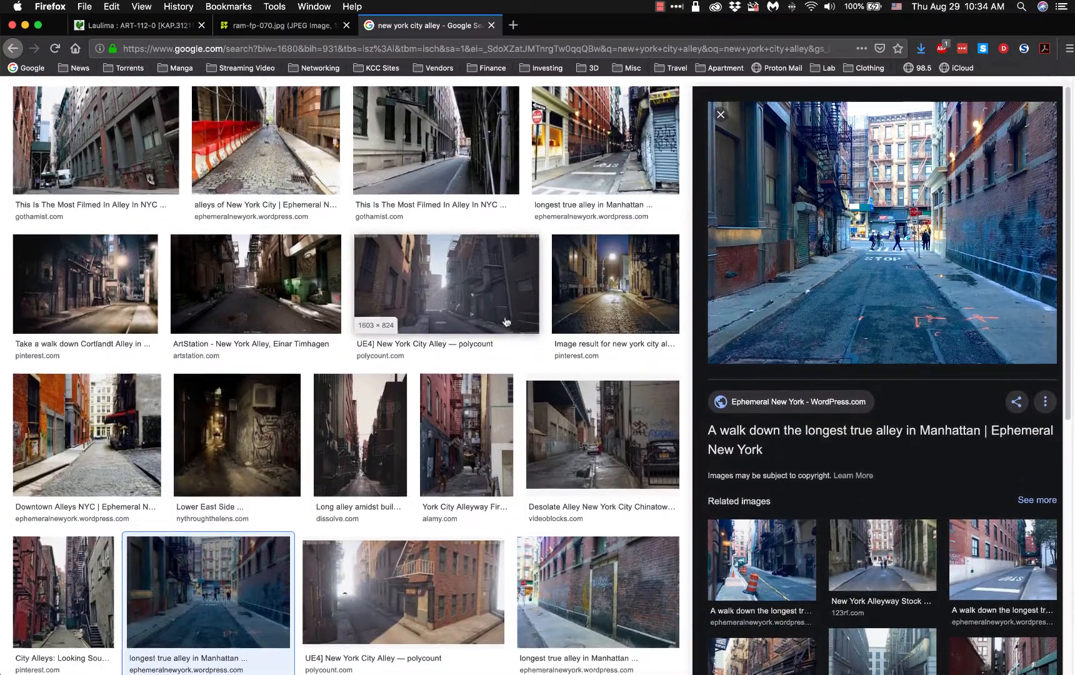
scroll(354, 255, up, 3)
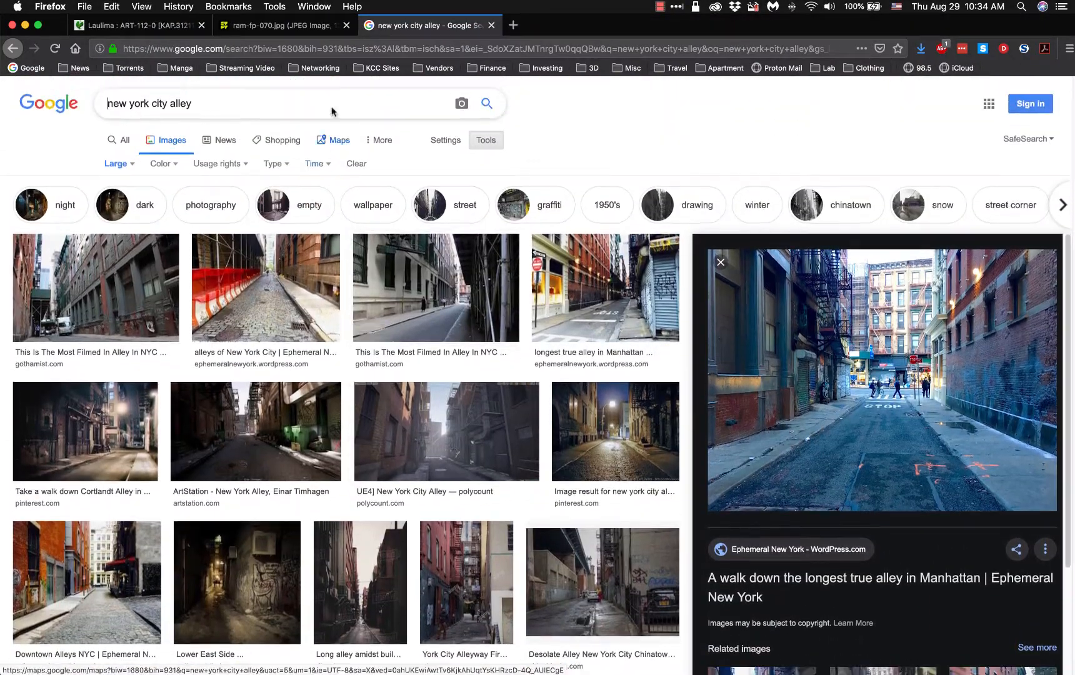
click(313, 26)
click(417, 28)
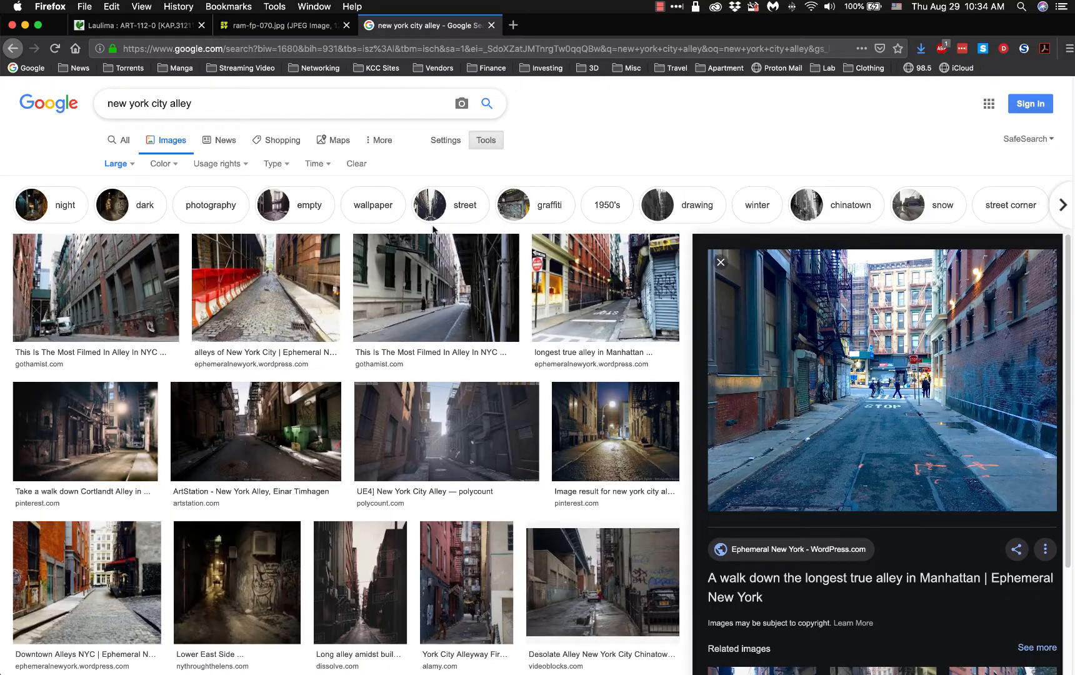
scroll(435, 232, down, 3)
mouse_move(2, 3)
click(751, 234)
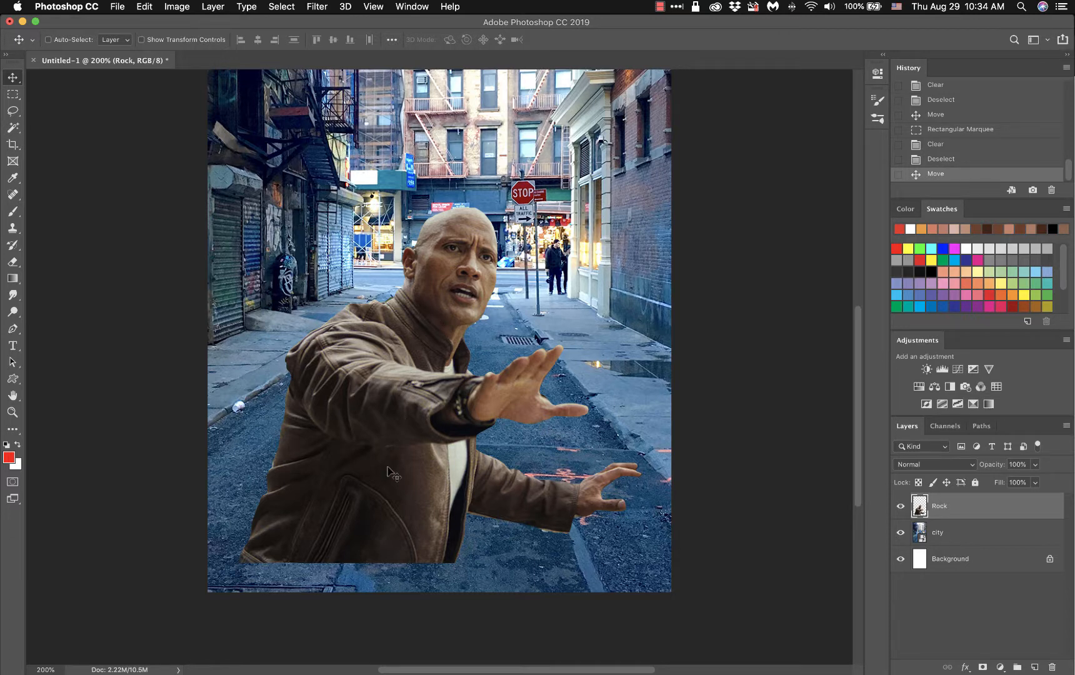
Step: Lower the Rock layer until its cut edge meets the canvas's bottom, and reduce its saturation and lightness with Hue/Saturation
drag(395, 467, 399, 504)
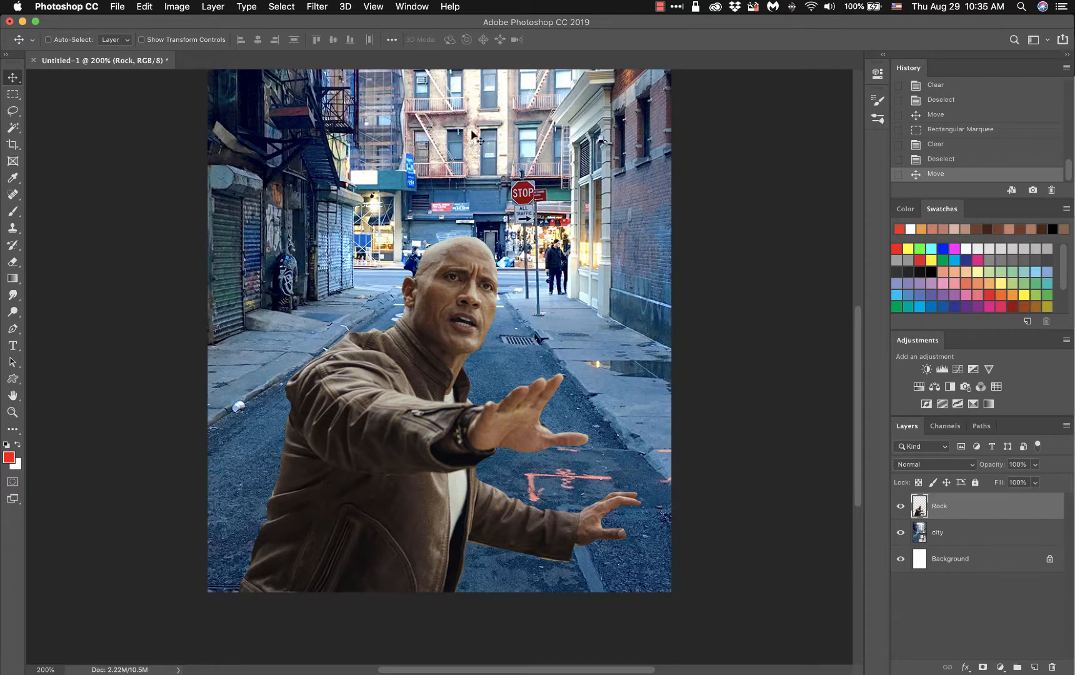
click(178, 6)
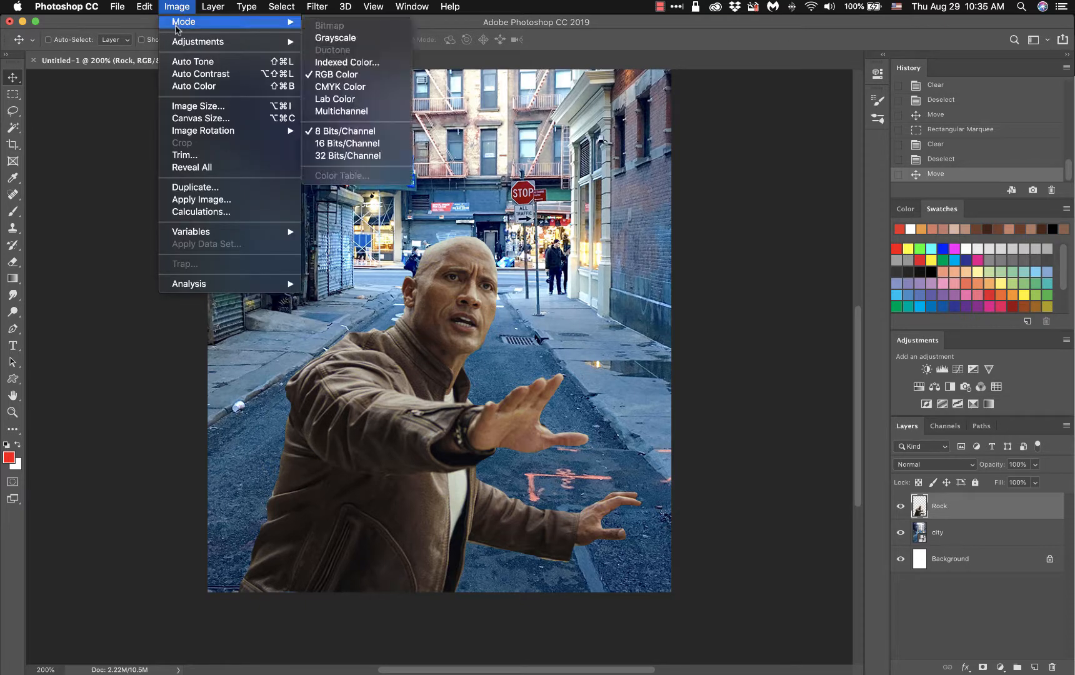
mouse_move(182, 43)
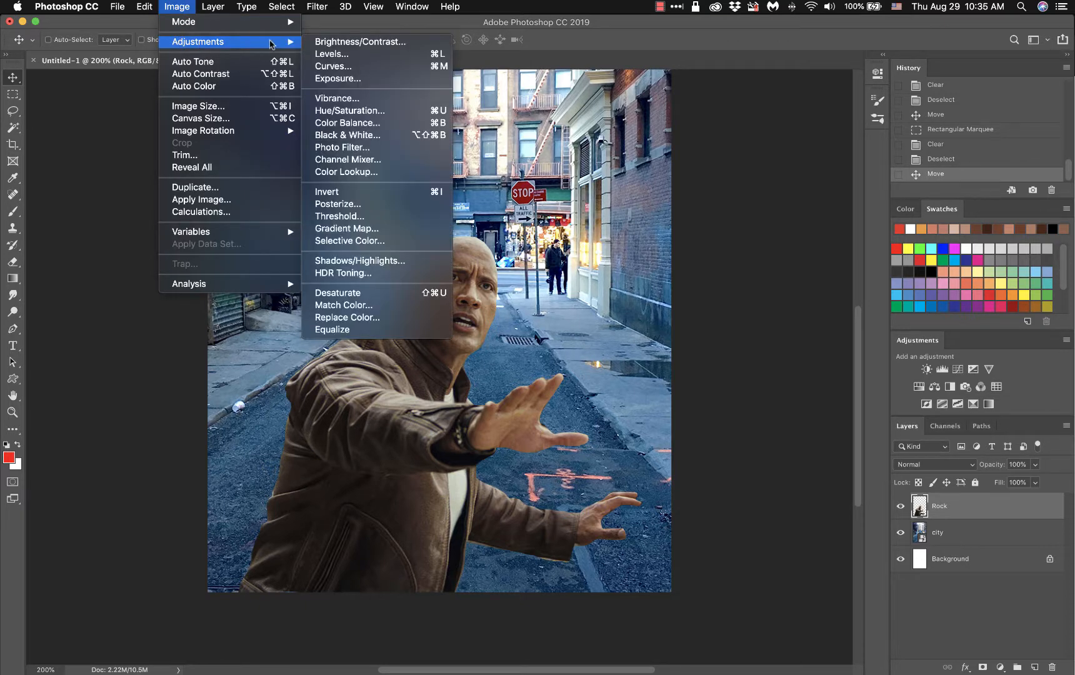
click(347, 111)
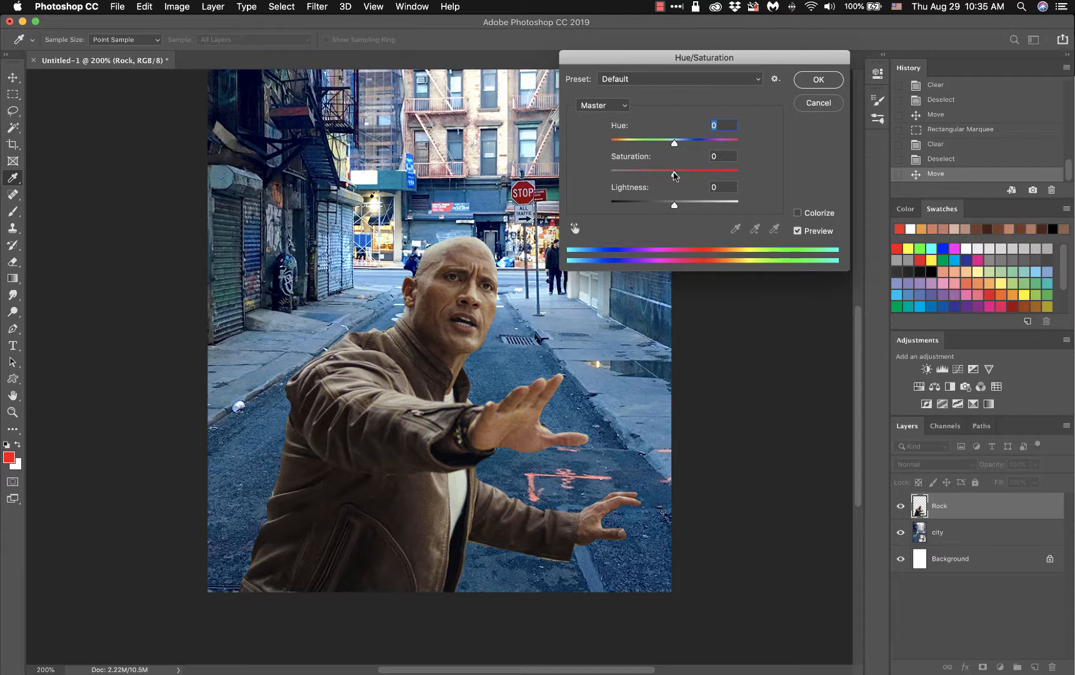
drag(675, 176, 672, 210)
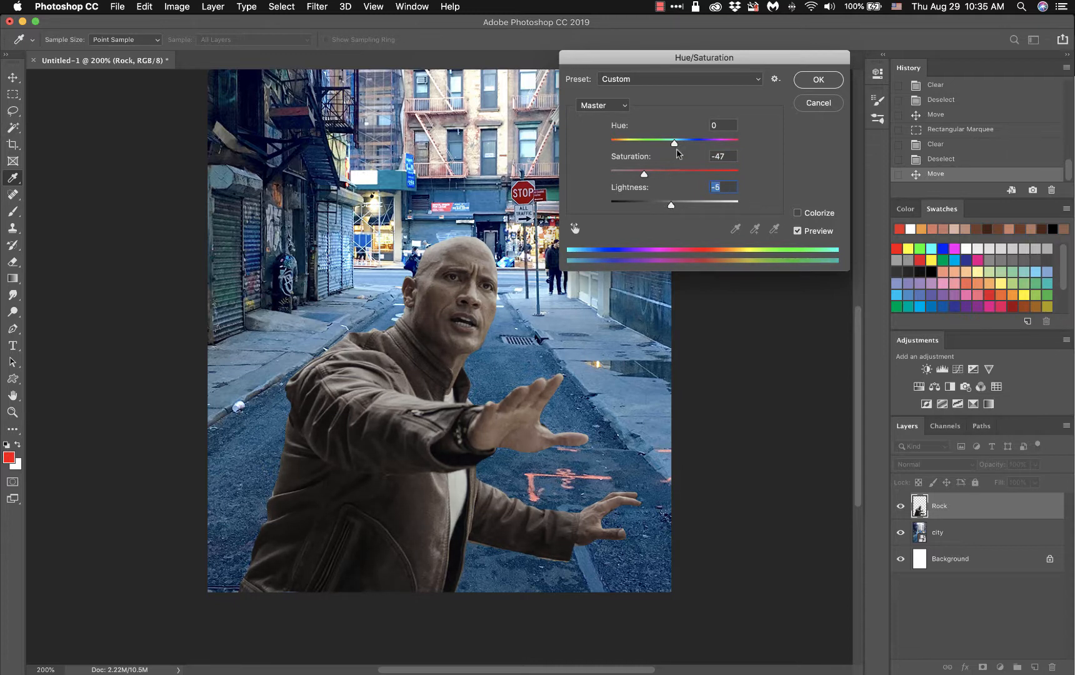
drag(675, 145, 640, 180)
click(806, 81)
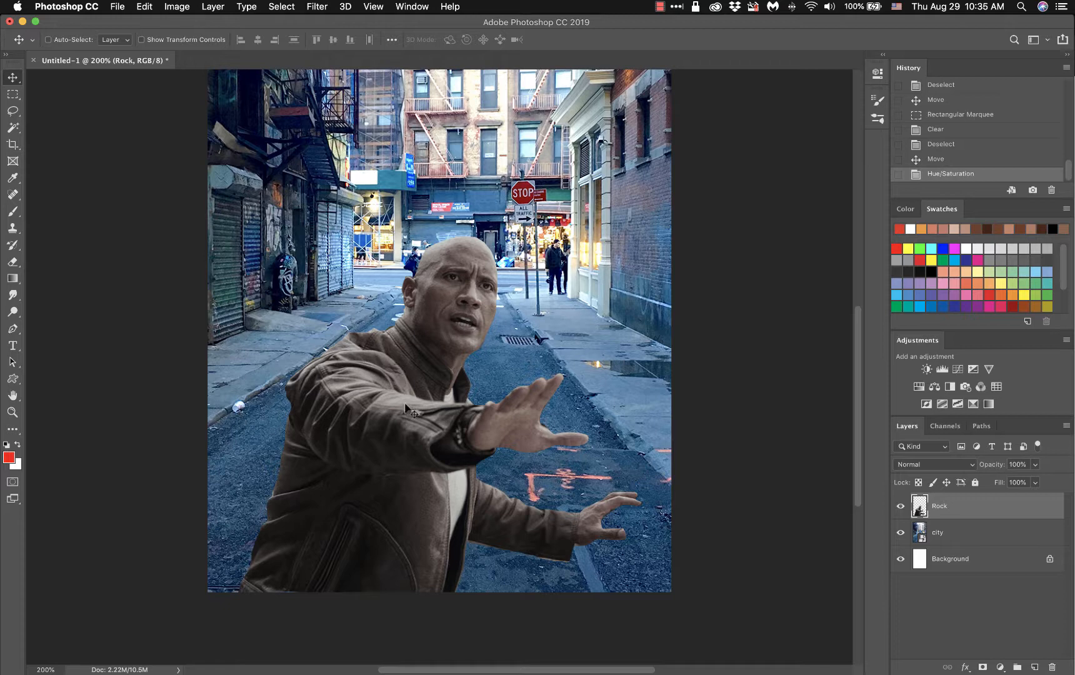
click(15, 97)
click(67, 138)
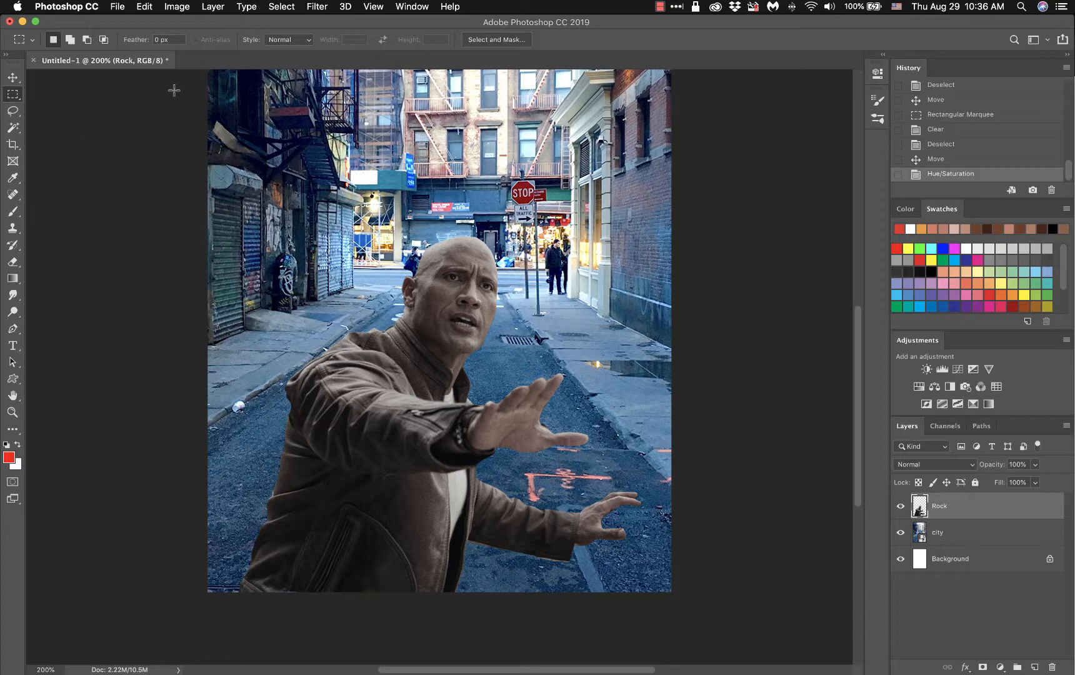
click(144, 7)
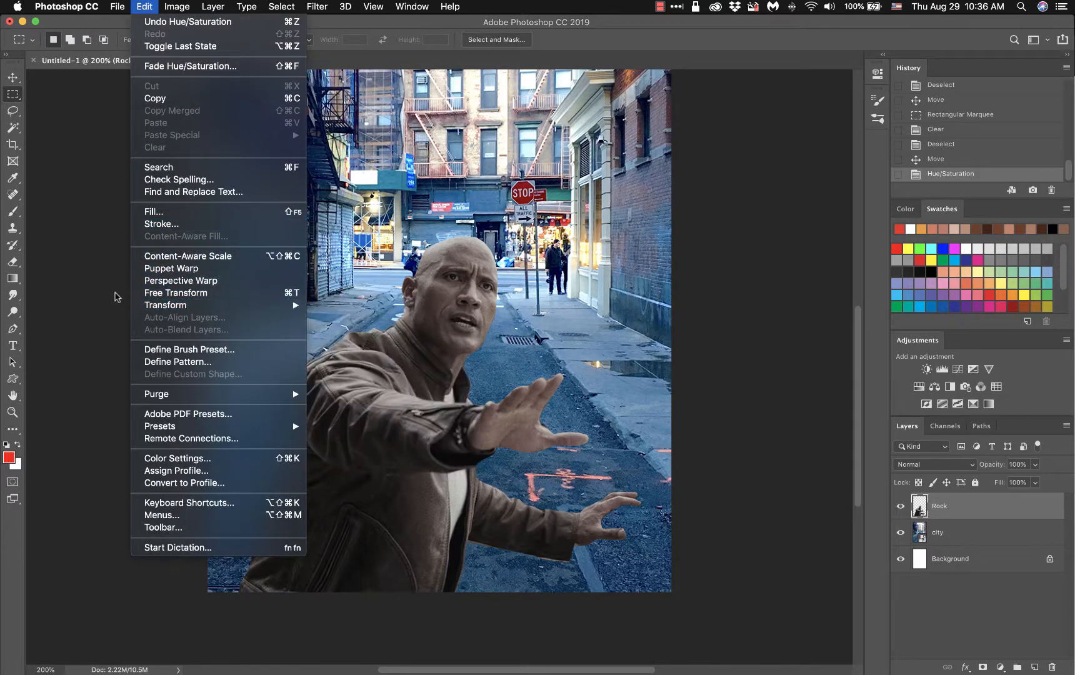
click(118, 297)
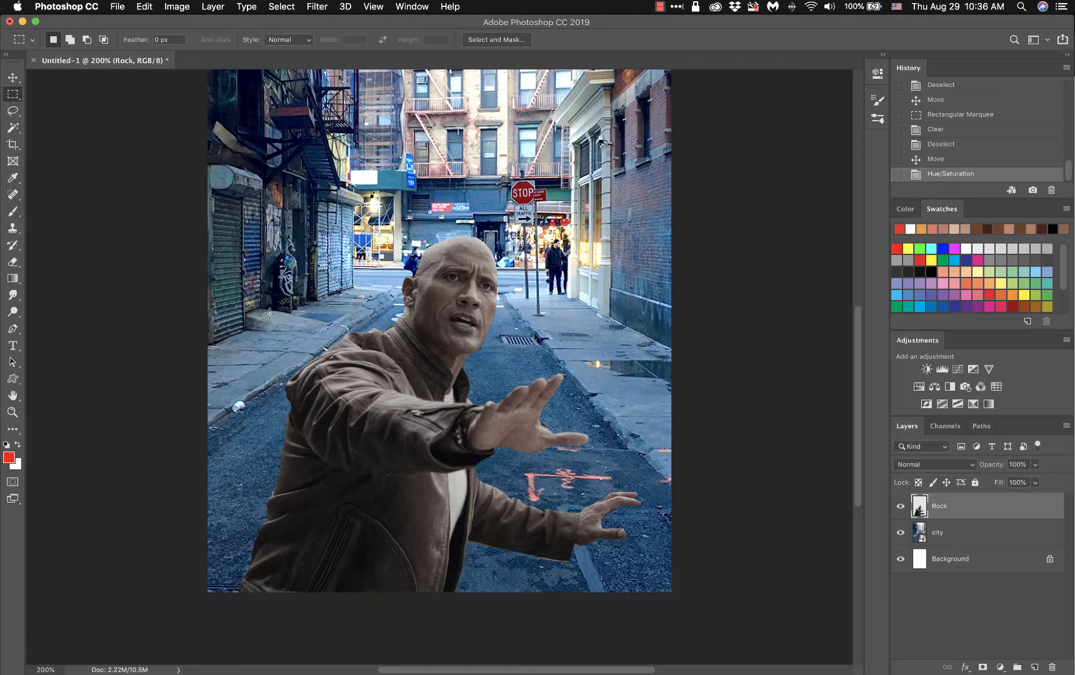
Step: Free Transform the Rock layer: rotate it to about -17°, scale it to about 131%, and center it horizontally over the alley
key(super+t)
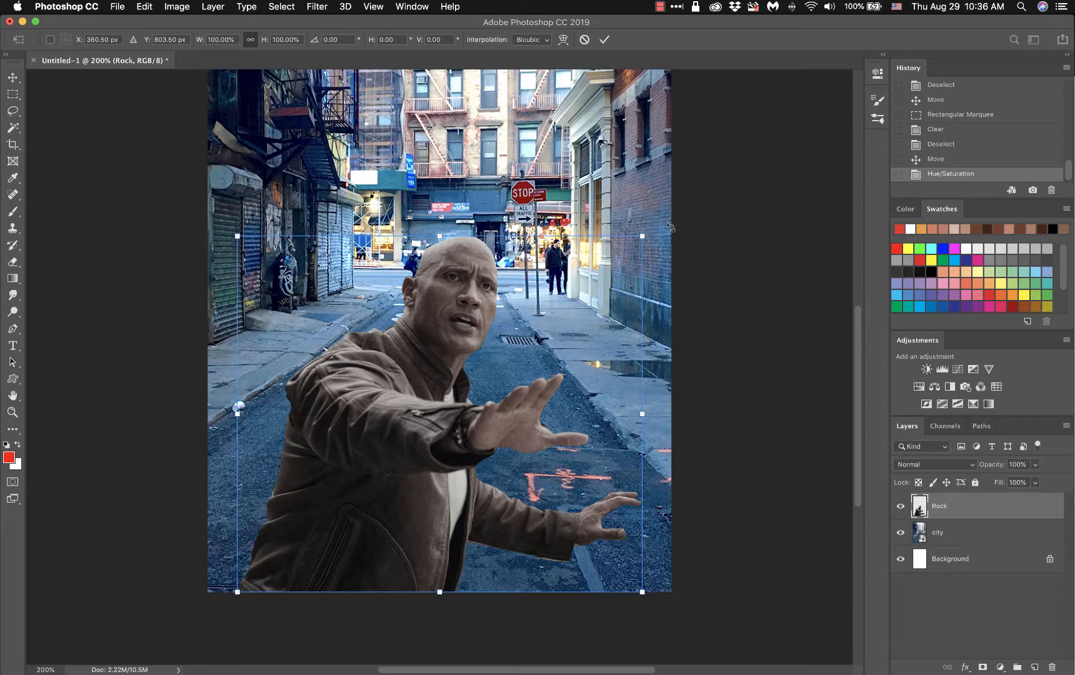
drag(654, 230, 604, 152)
drag(431, 384, 439, 402)
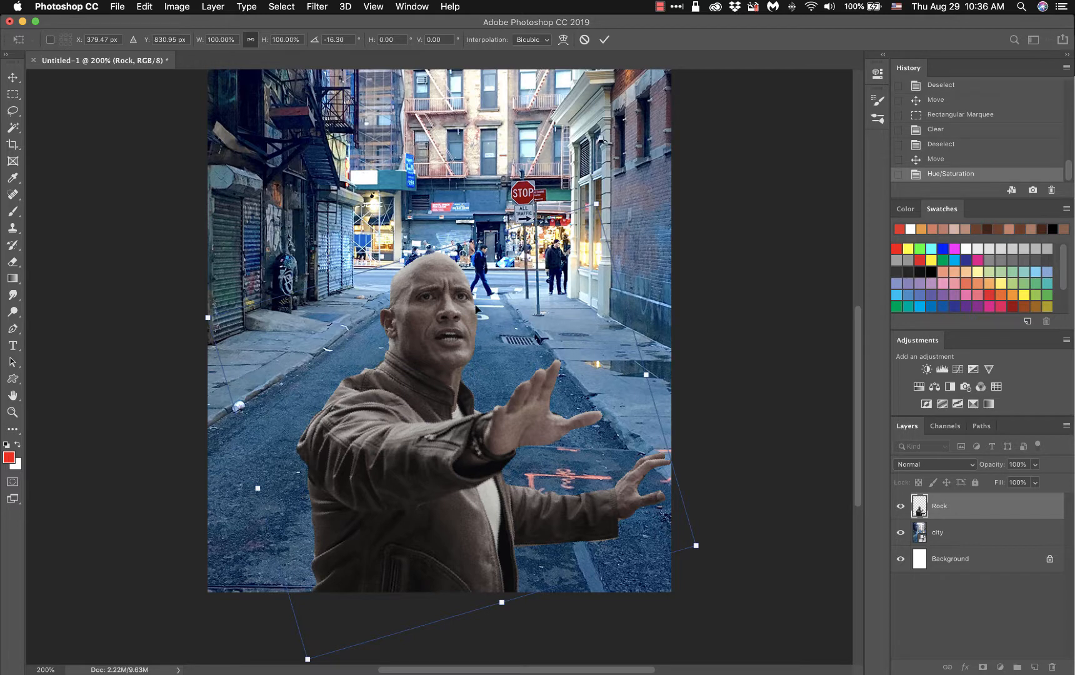
drag(609, 196, 682, 111)
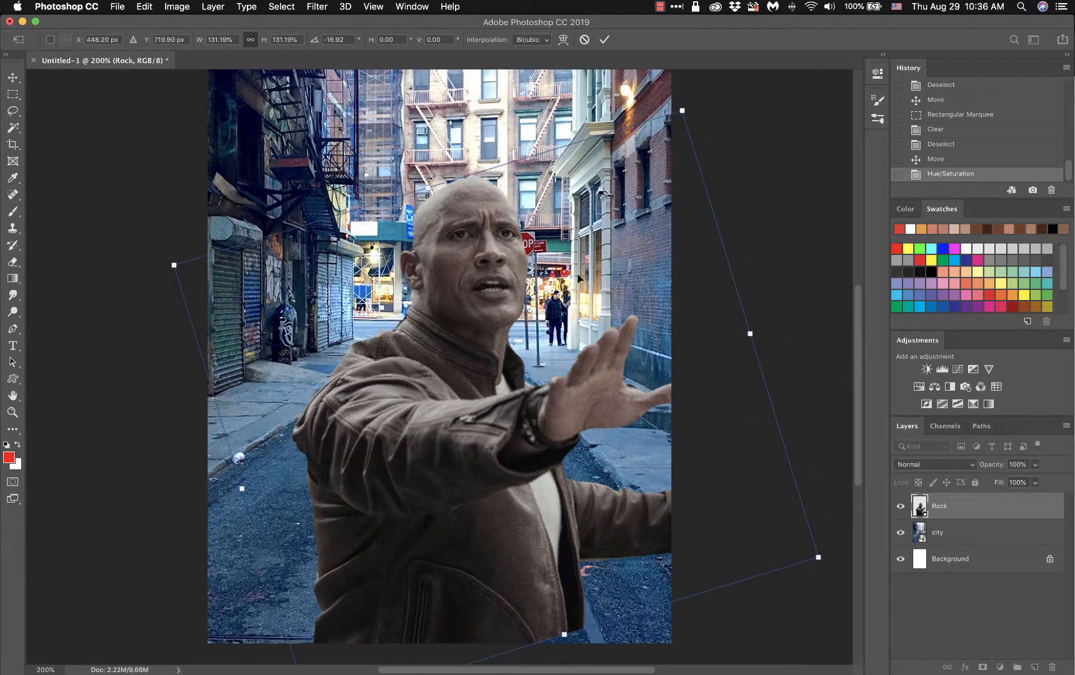
drag(501, 305, 444, 304)
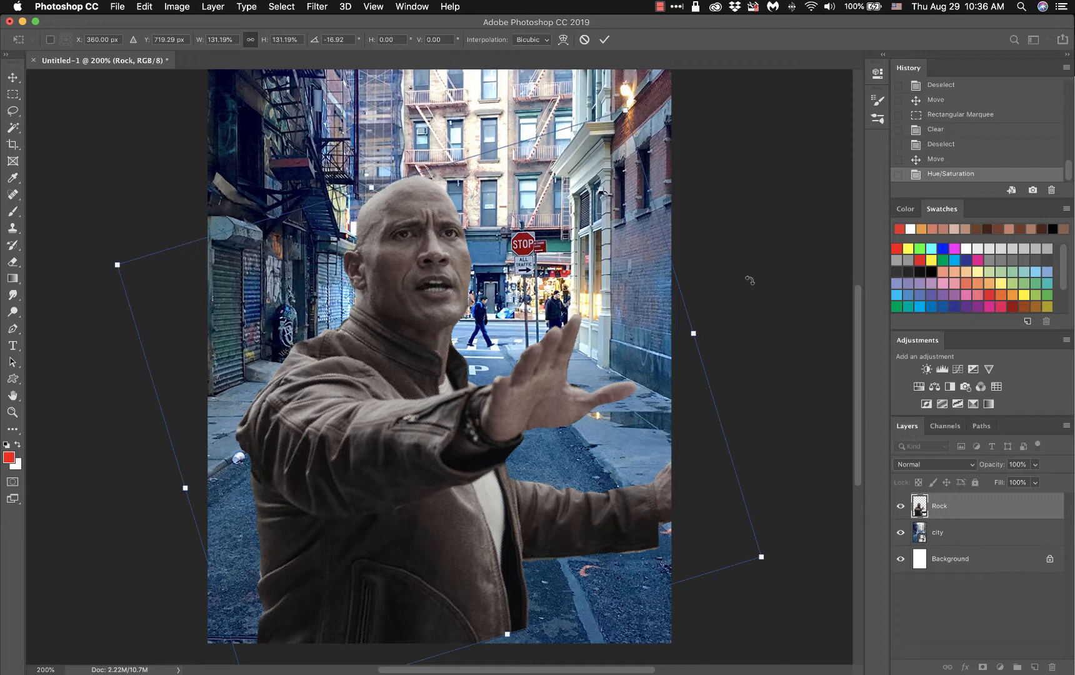
Step: Scale the Rock layer down to about 113% so both hands fit inside the canvas, and apply the transform
key(super+minus)
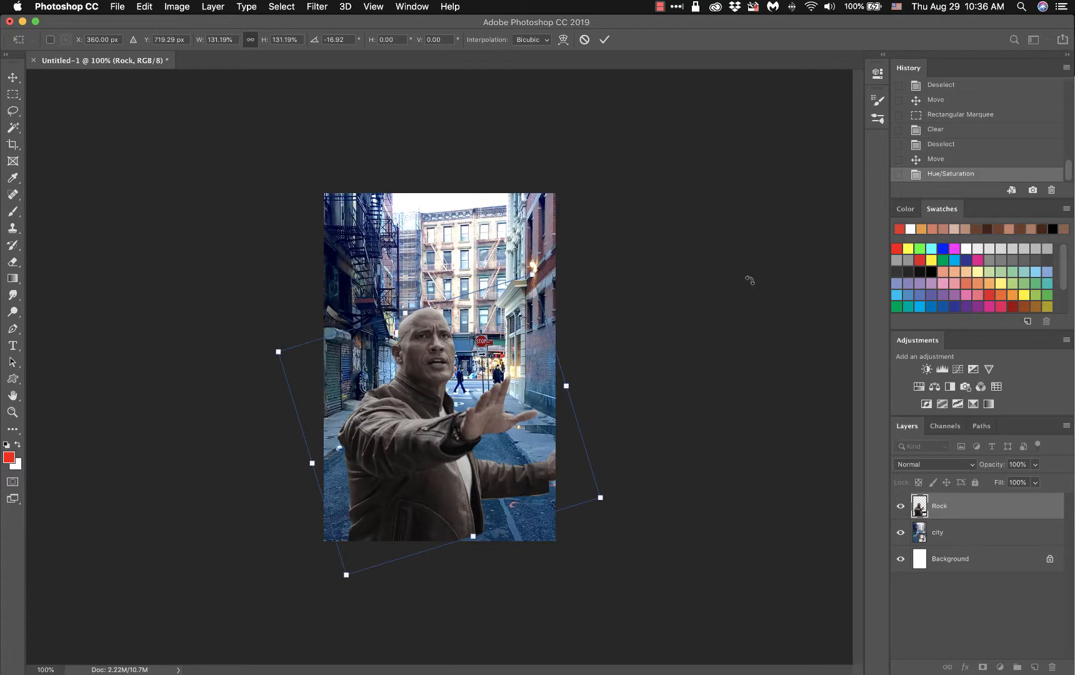
key(super+equal)
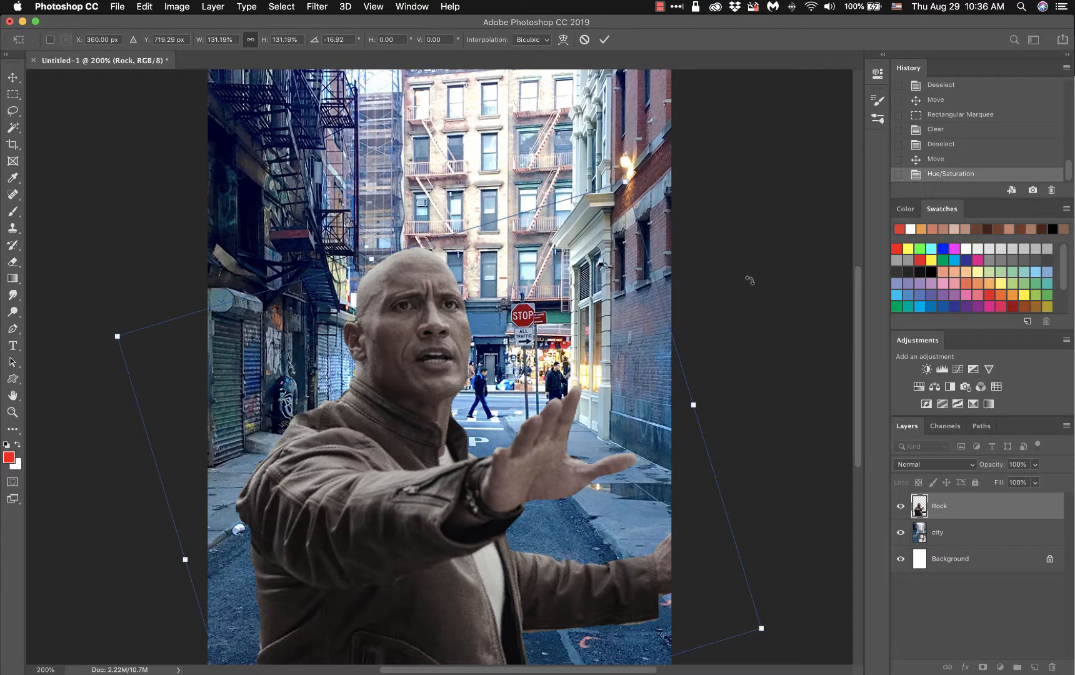
key(super+minus)
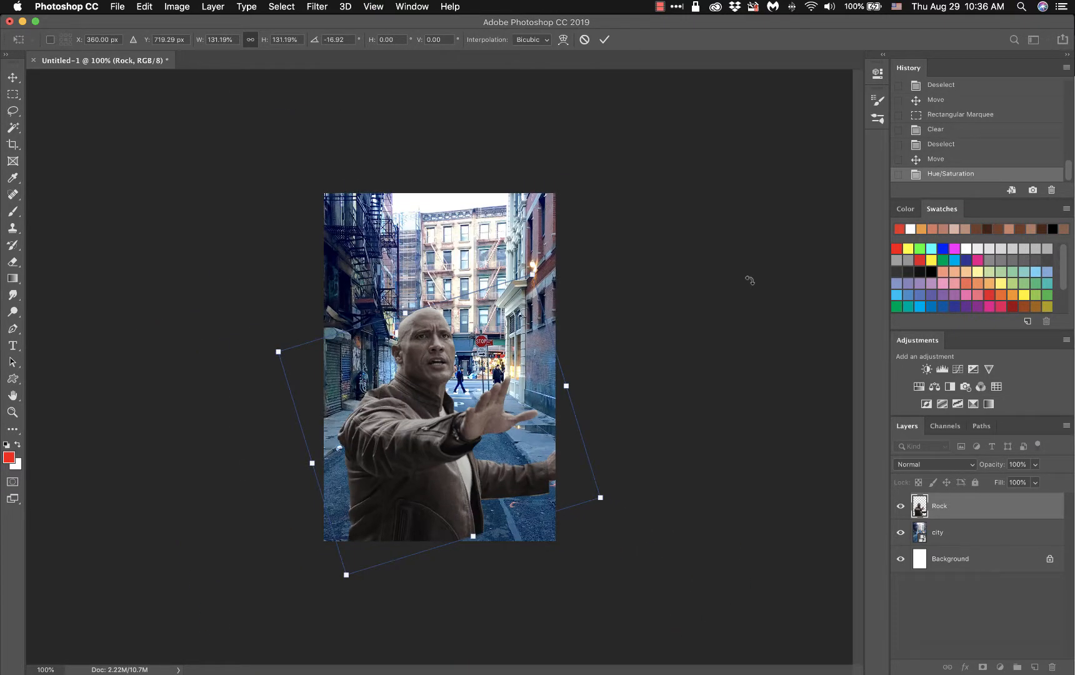
key(super+equal)
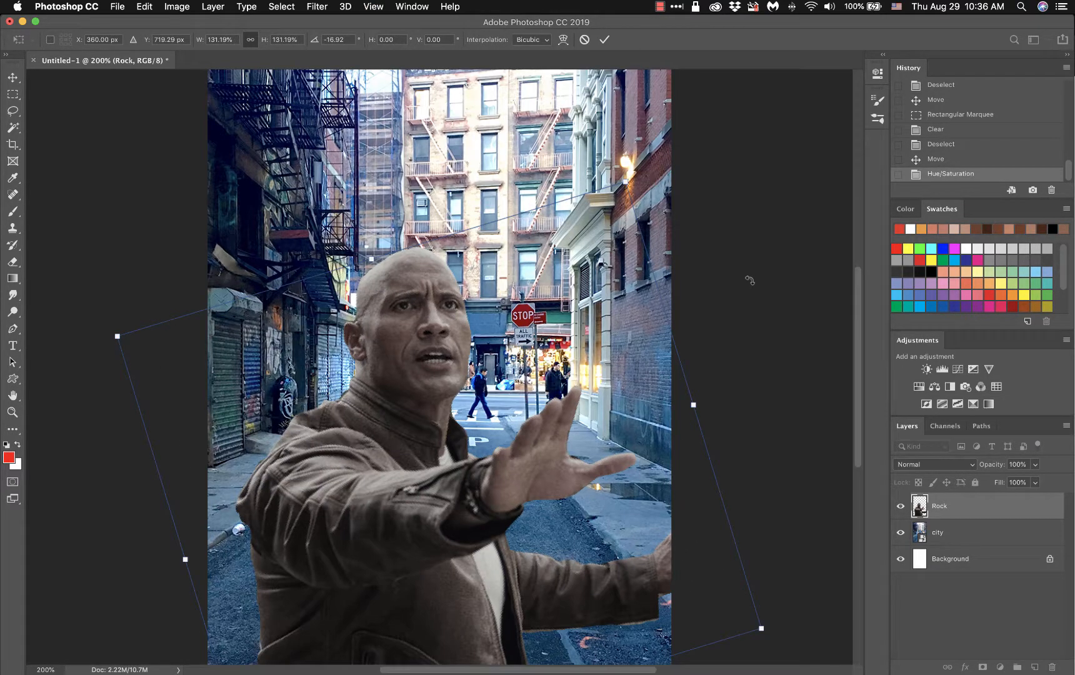
key(super+minus)
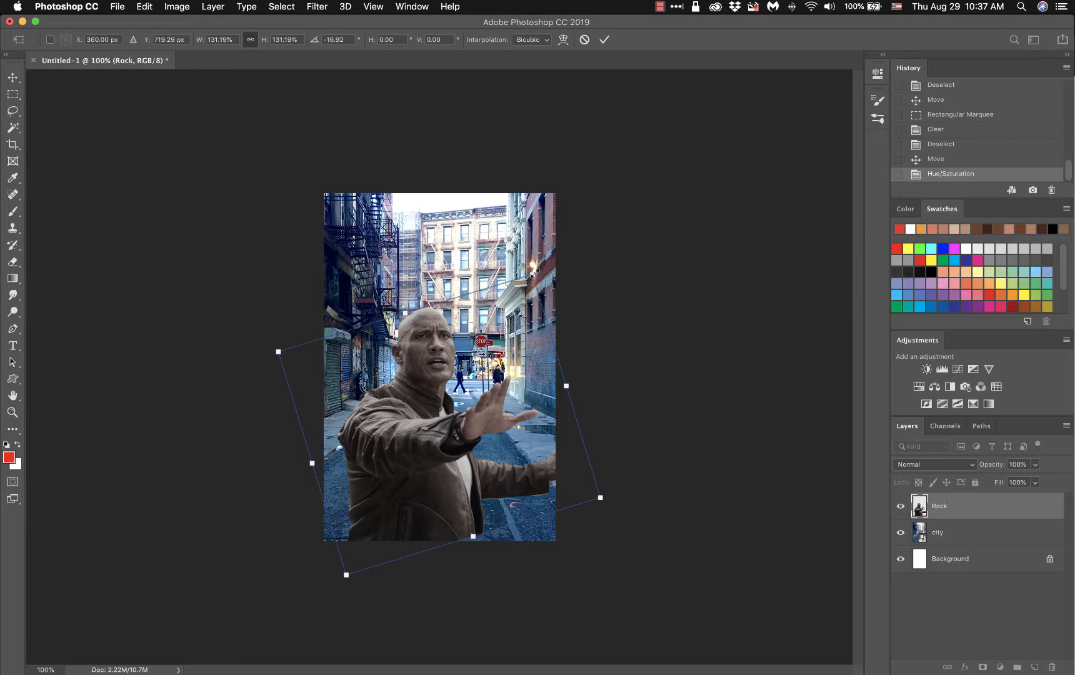
drag(533, 273, 527, 315)
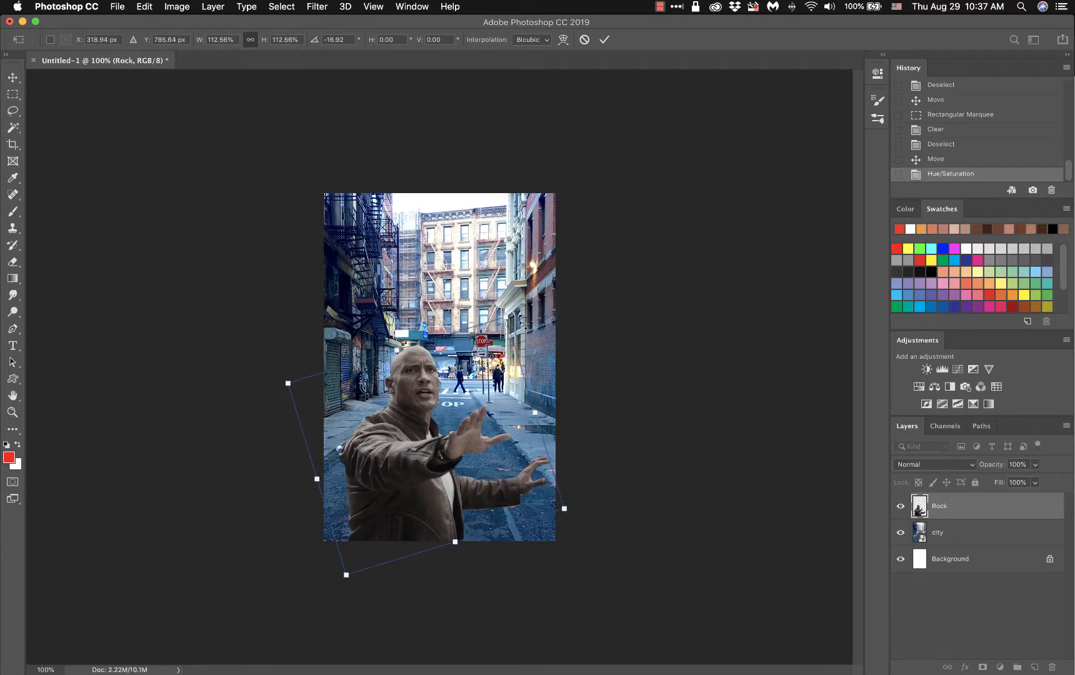
key(Return)
key(m)
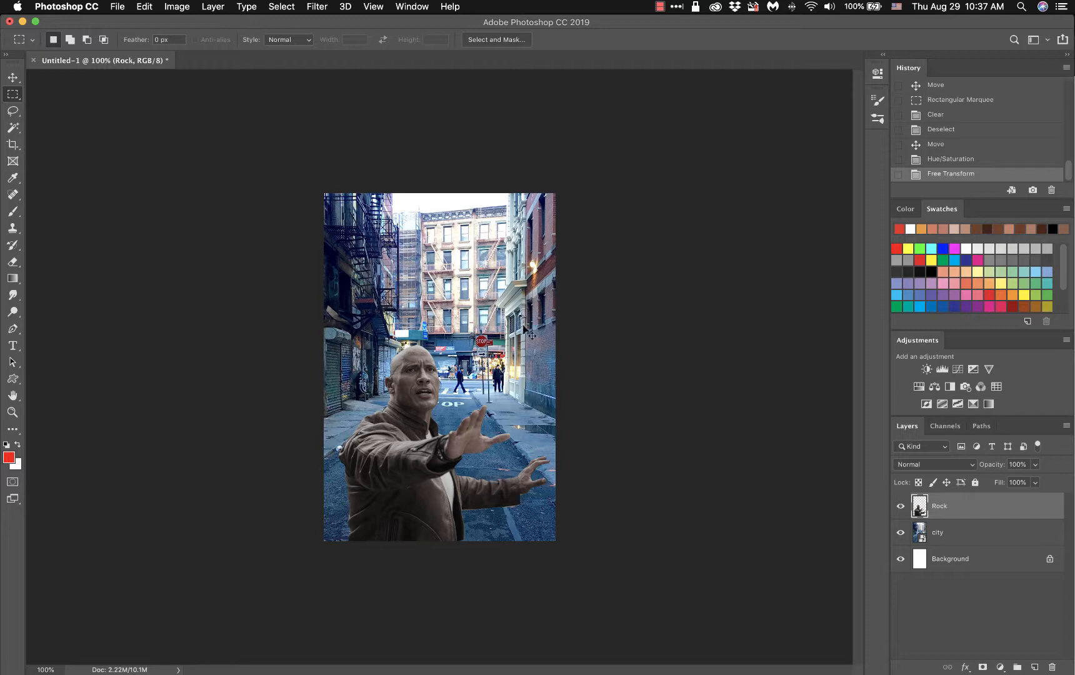
key(super+equal)
scroll(526, 322, down, 3)
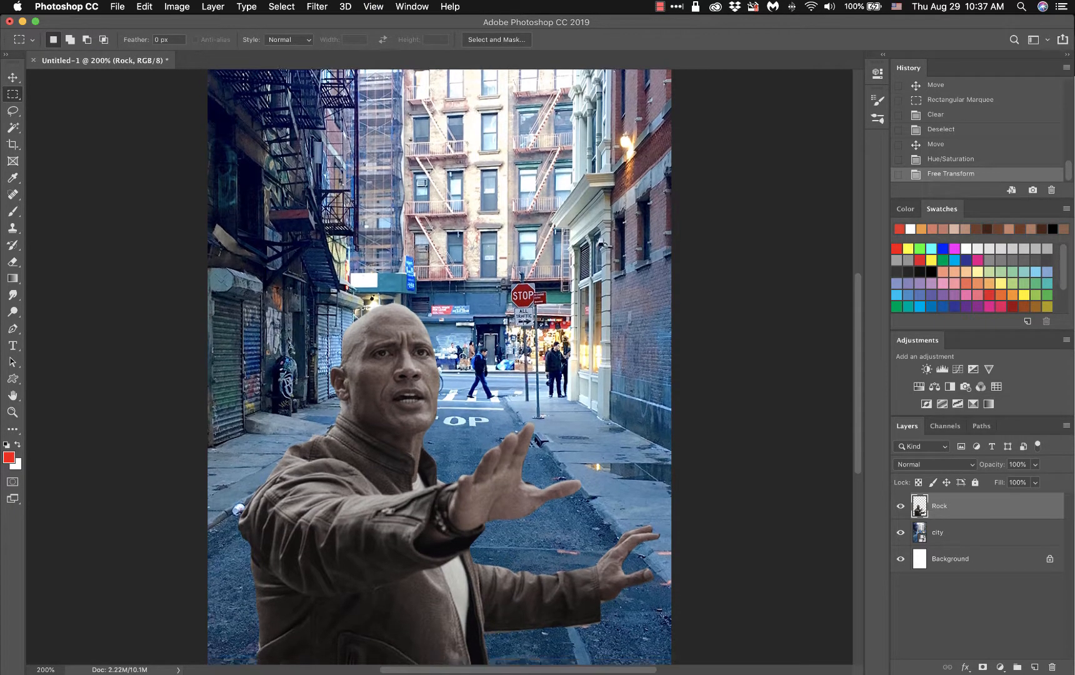
scroll(524, 319, down, 1)
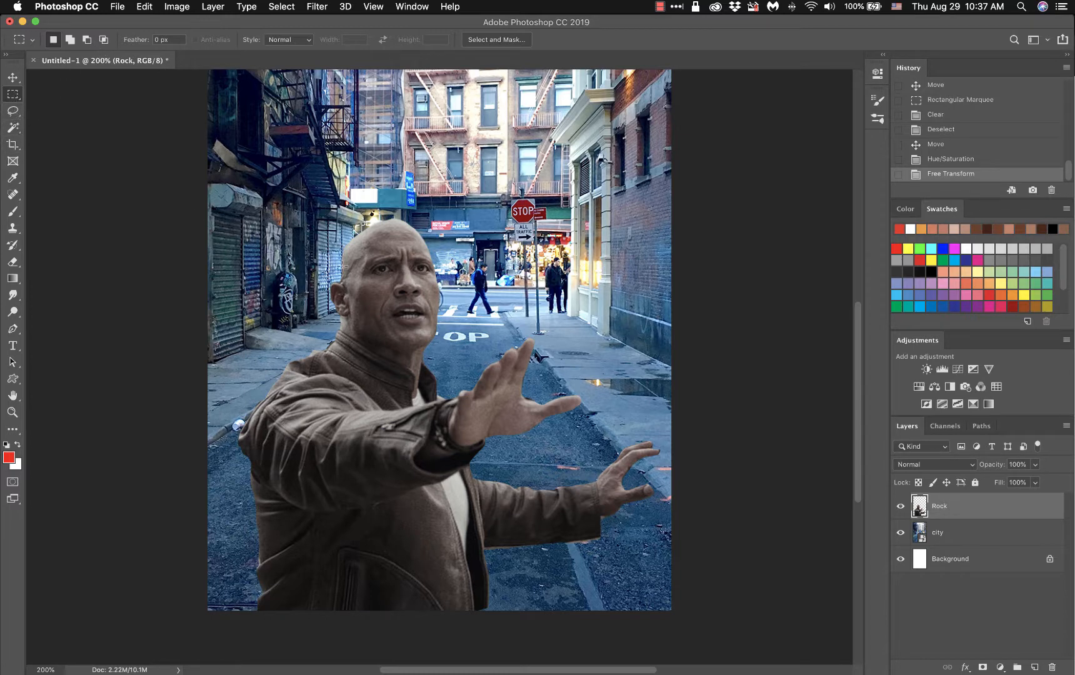
click(144, 7)
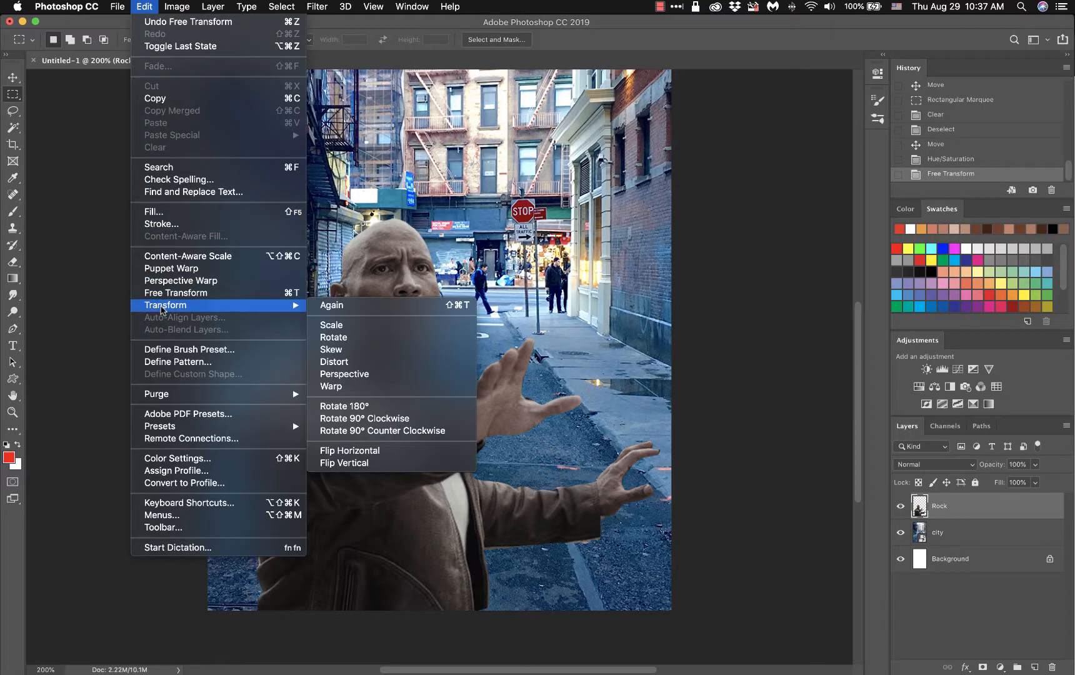
click(61, 293)
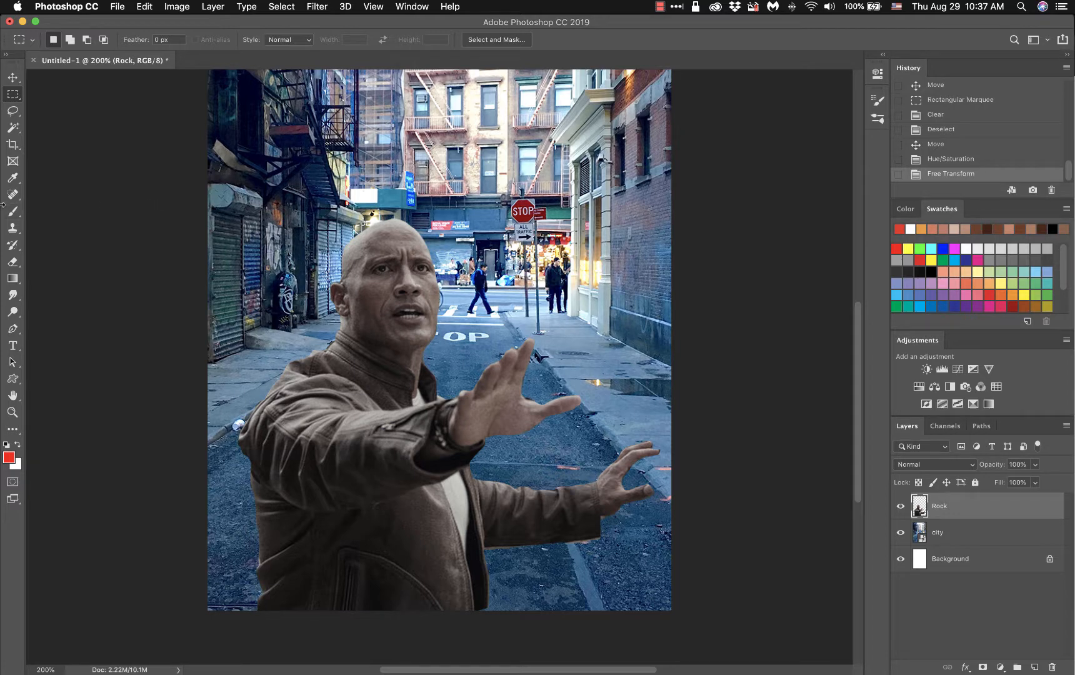
click(13, 128)
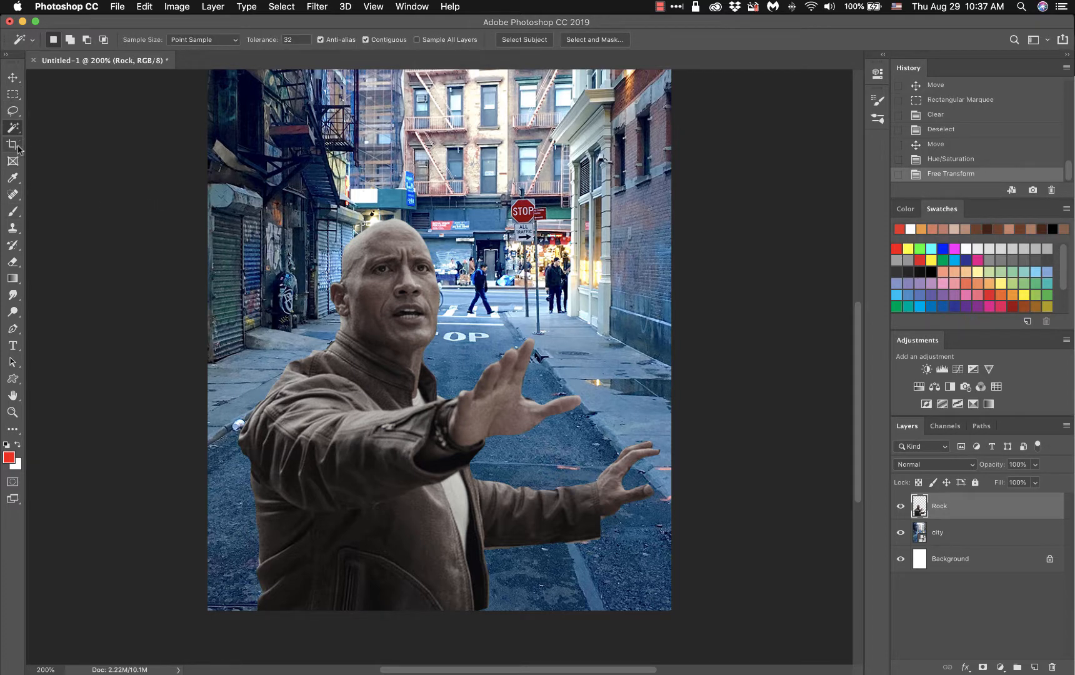
click(522, 206)
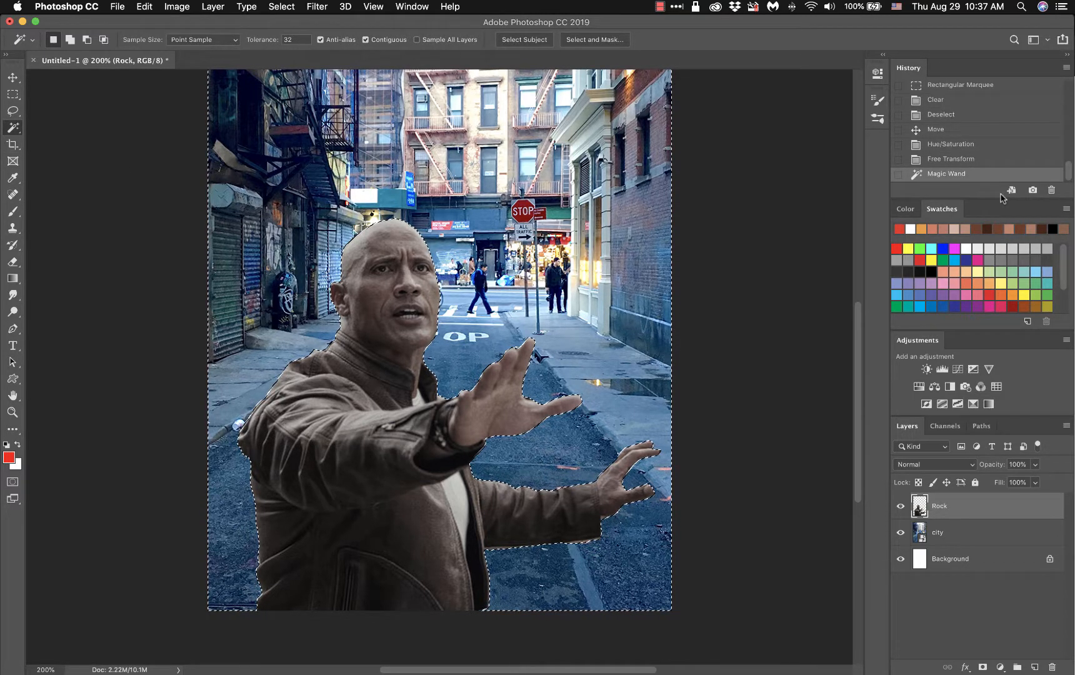
right_click(582, 219)
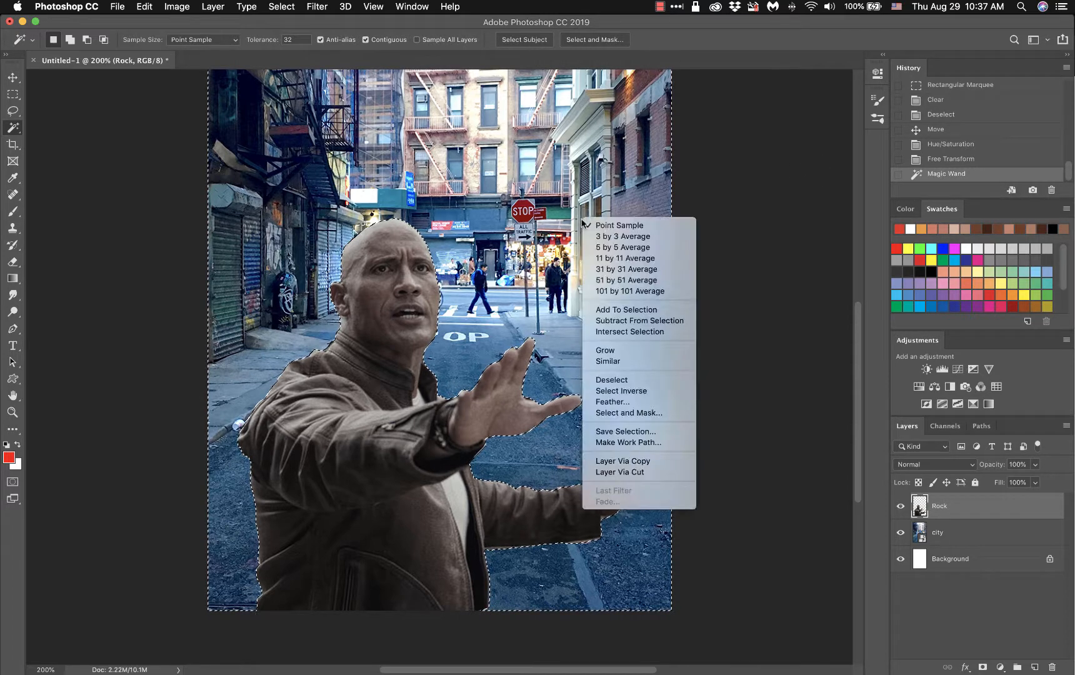
click(615, 380)
Step: On the city layer, select the stop sign's red face with the Magic Wand and add a second red area to the selection
click(980, 536)
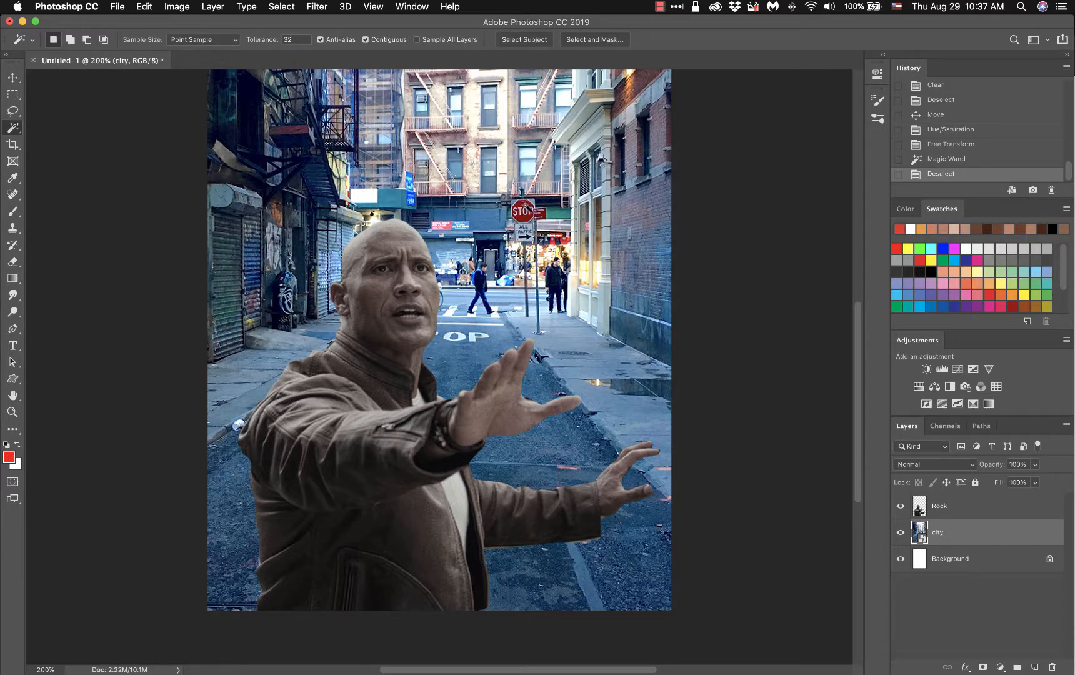
click(522, 206)
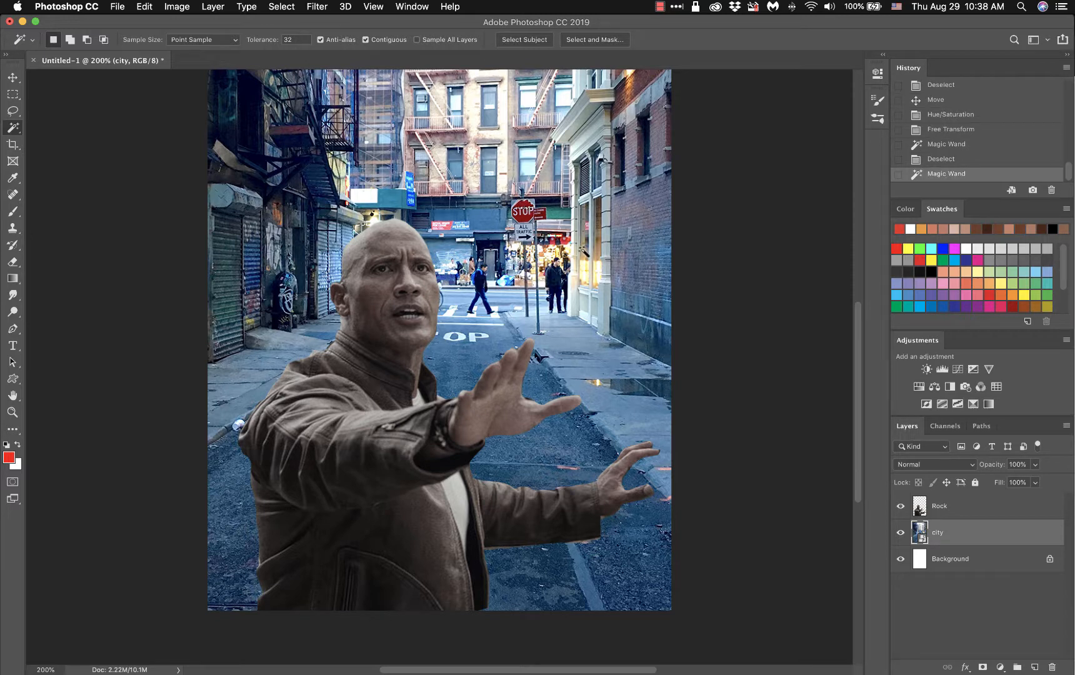
key(shift)
shift+click(525, 220)
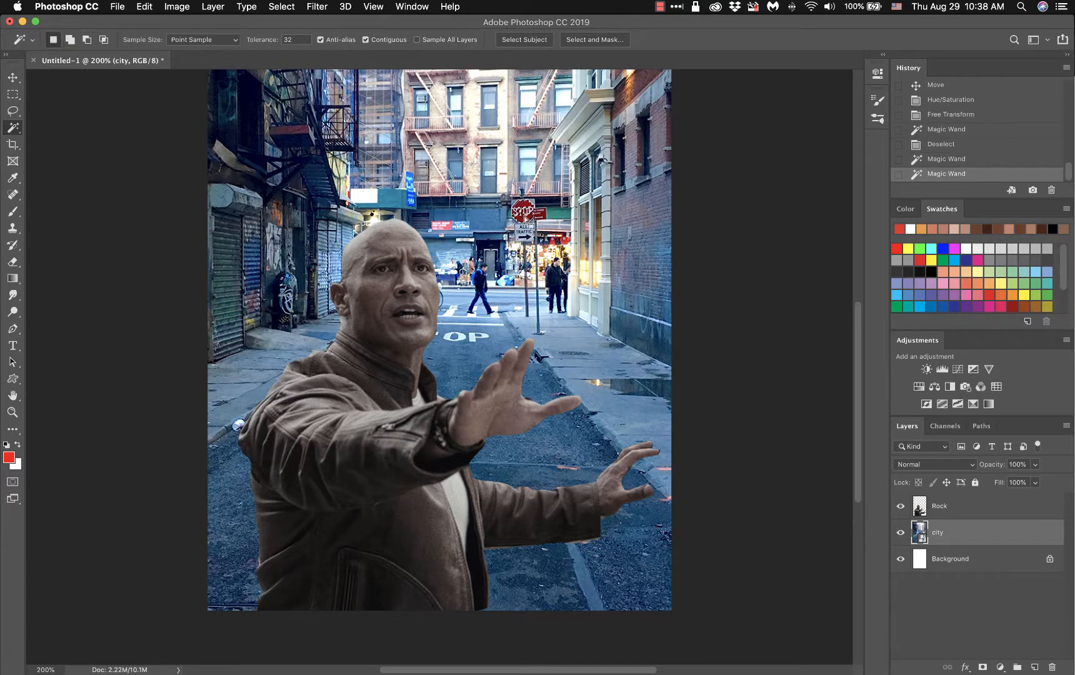
Step: Add the remaining red areas around and between the STOP letters to the selection with the Magic Wand
key(super+equal)
key(super+equal)
key(super+equal)
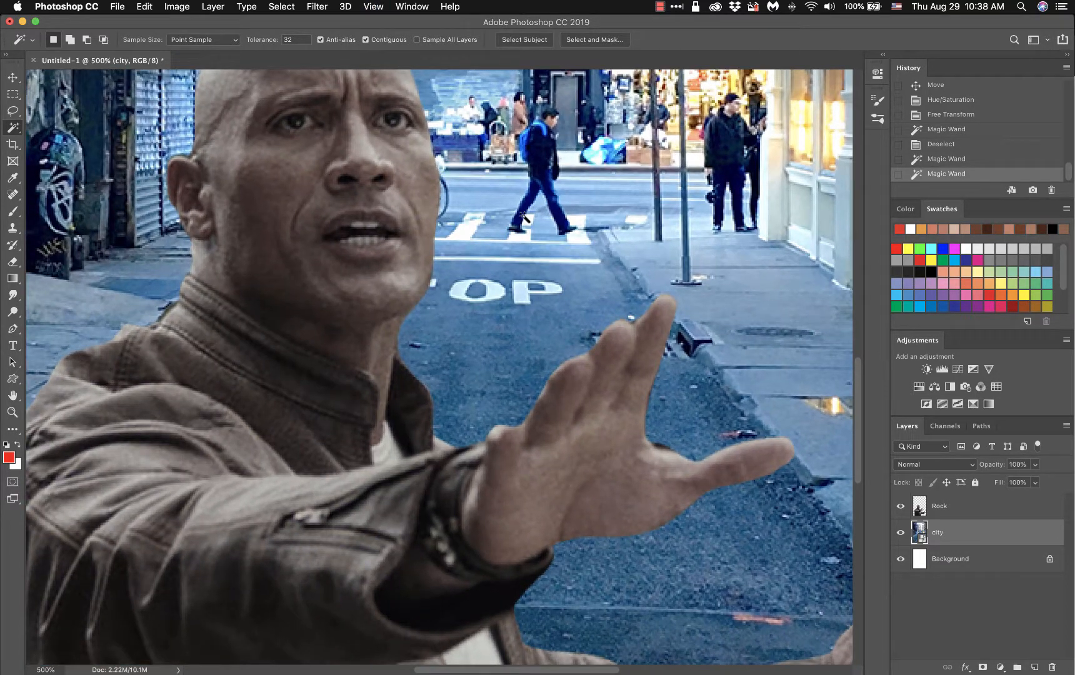
drag(545, 195, 561, 469)
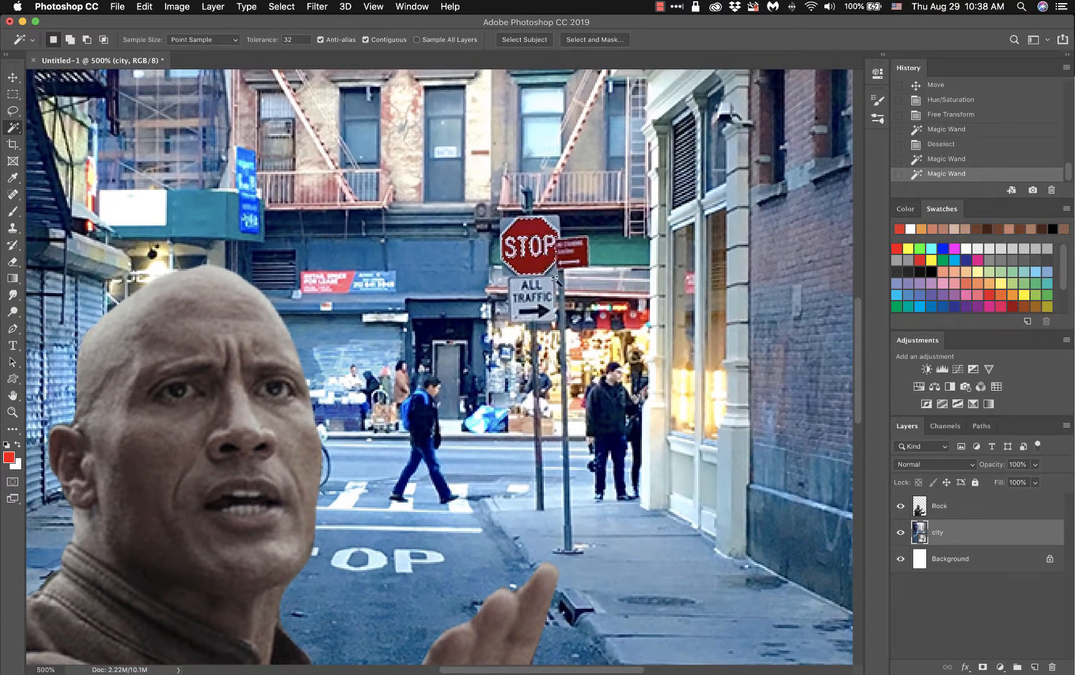
key(shift)
shift+click(506, 250)
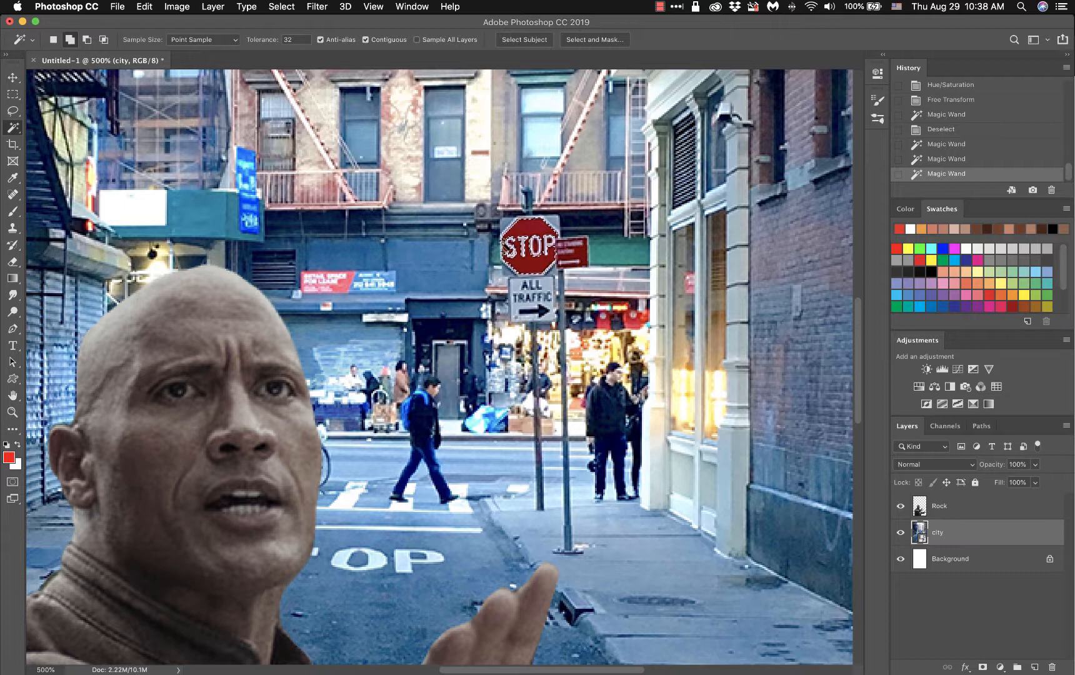
shift+click(508, 247)
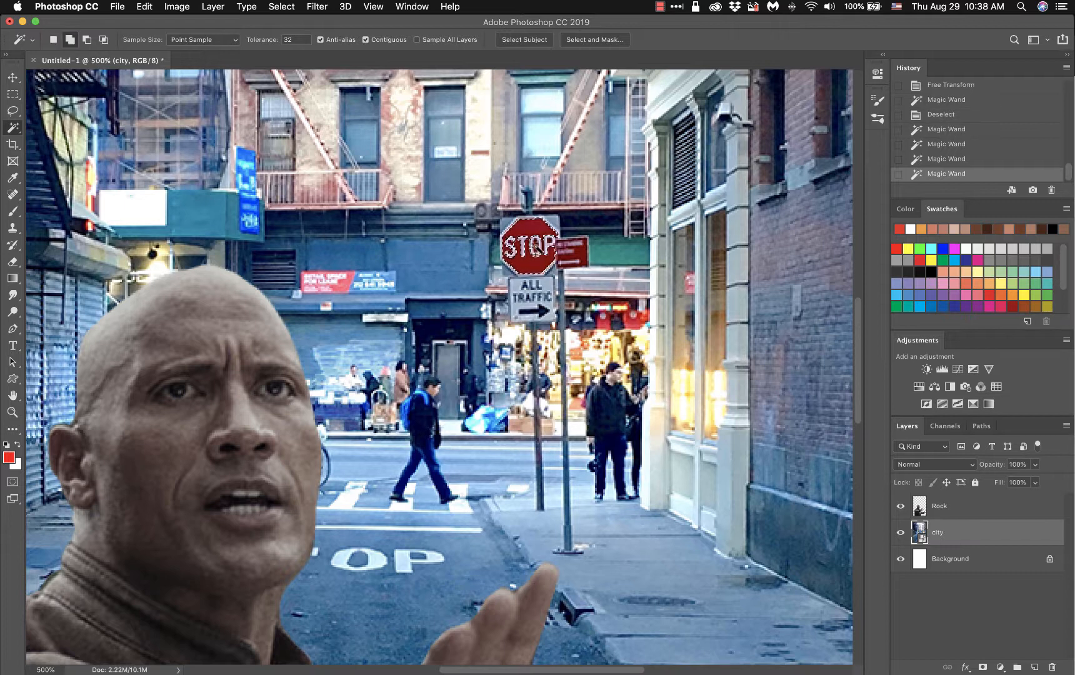
shift+click(538, 253)
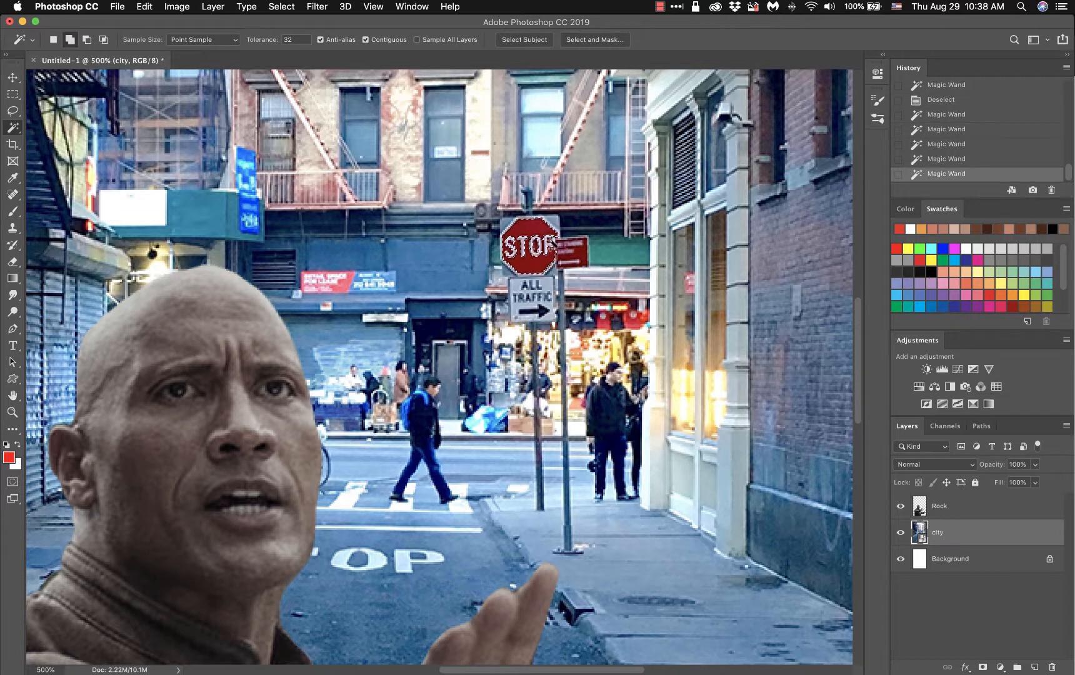
shift+click(552, 245)
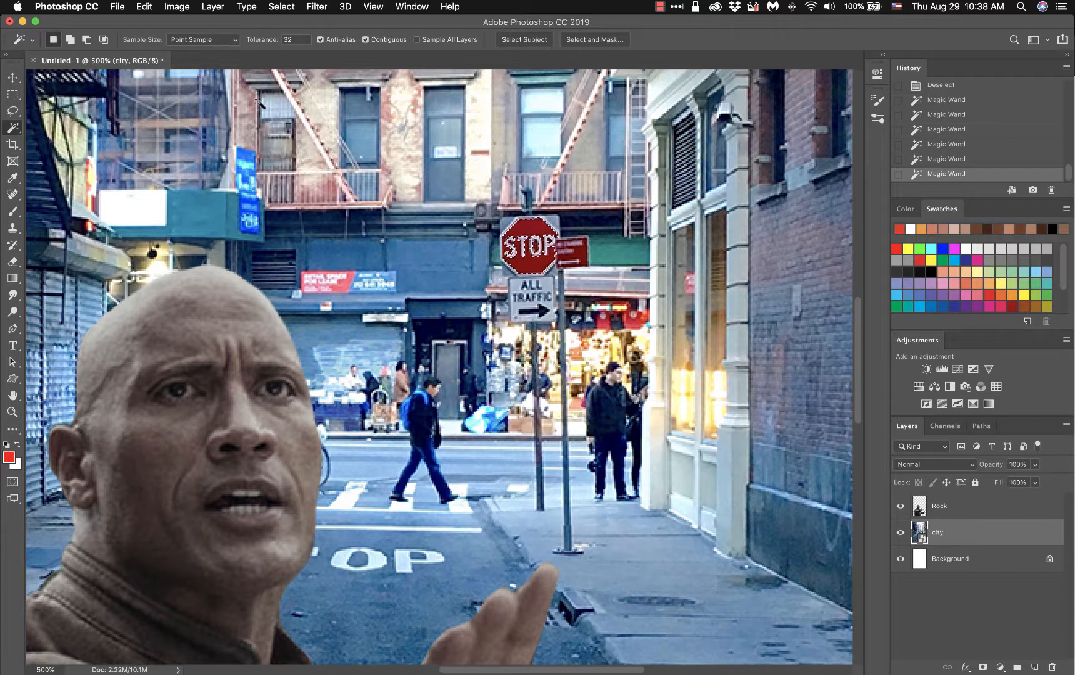
click(177, 8)
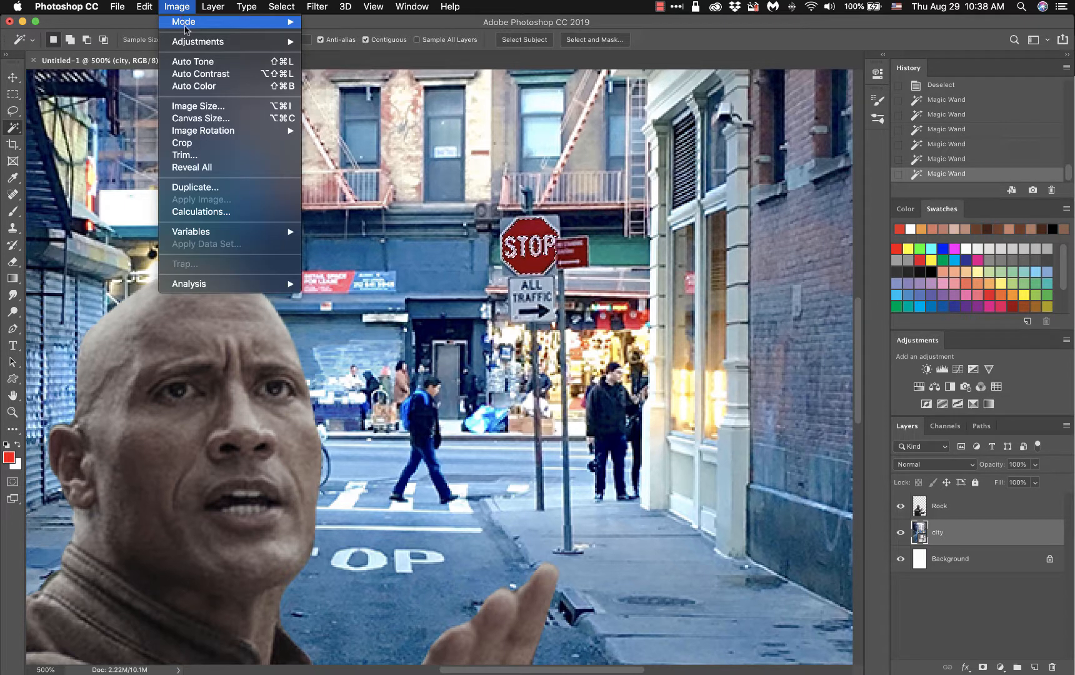
mouse_move(194, 43)
click(341, 111)
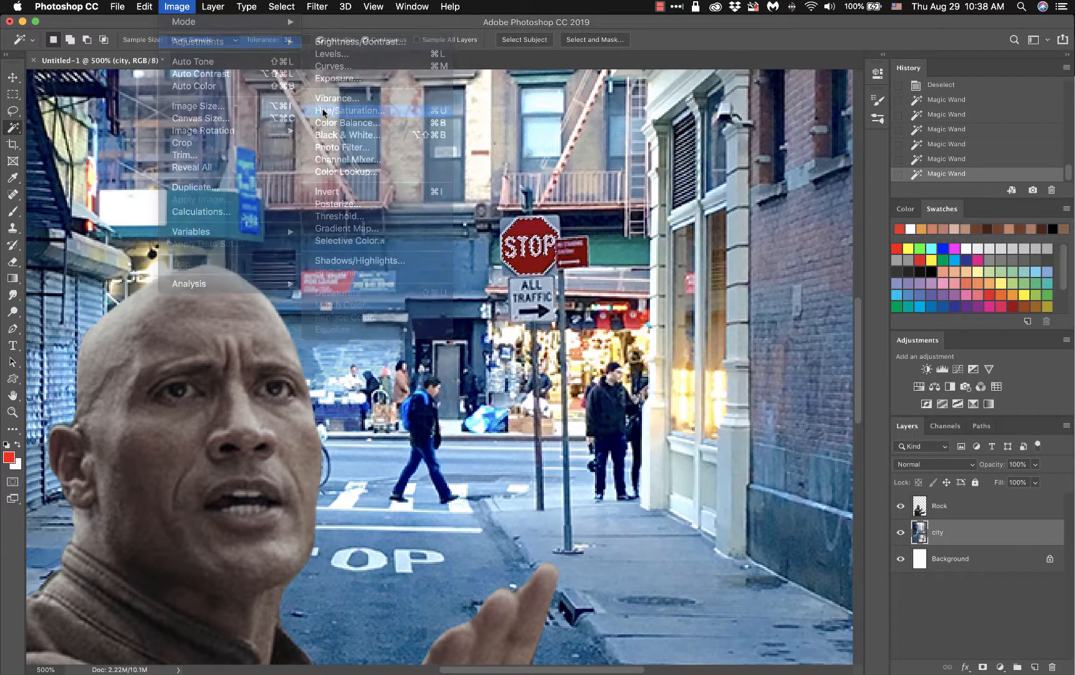
drag(477, 161, 715, 35)
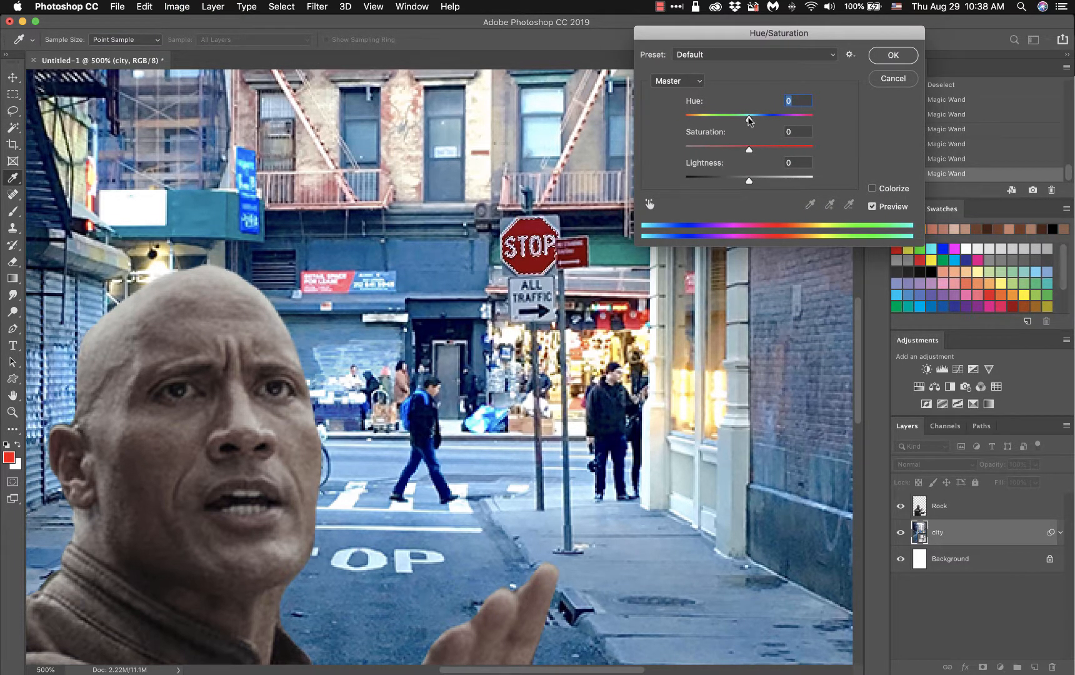
drag(751, 121, 795, 121)
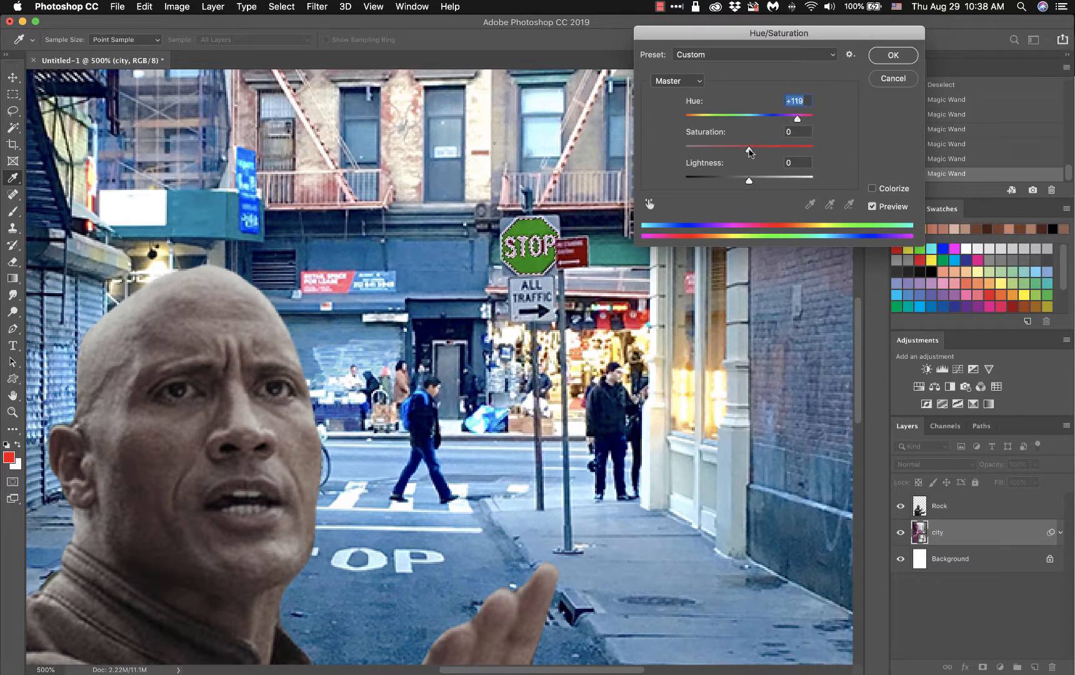
drag(750, 152, 766, 181)
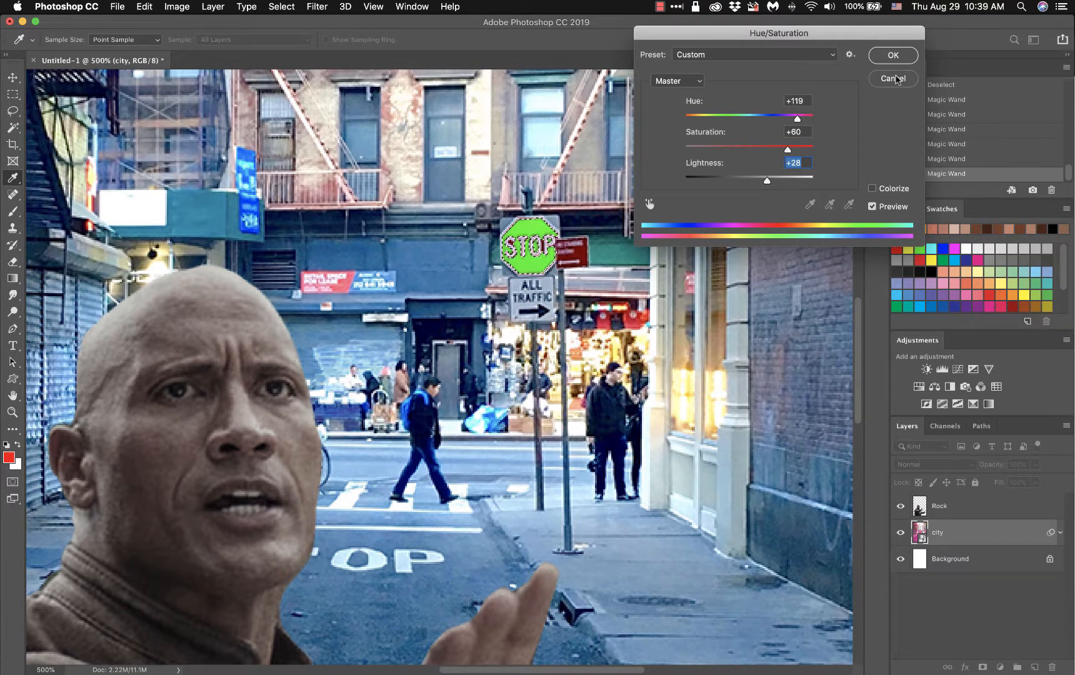
click(893, 79)
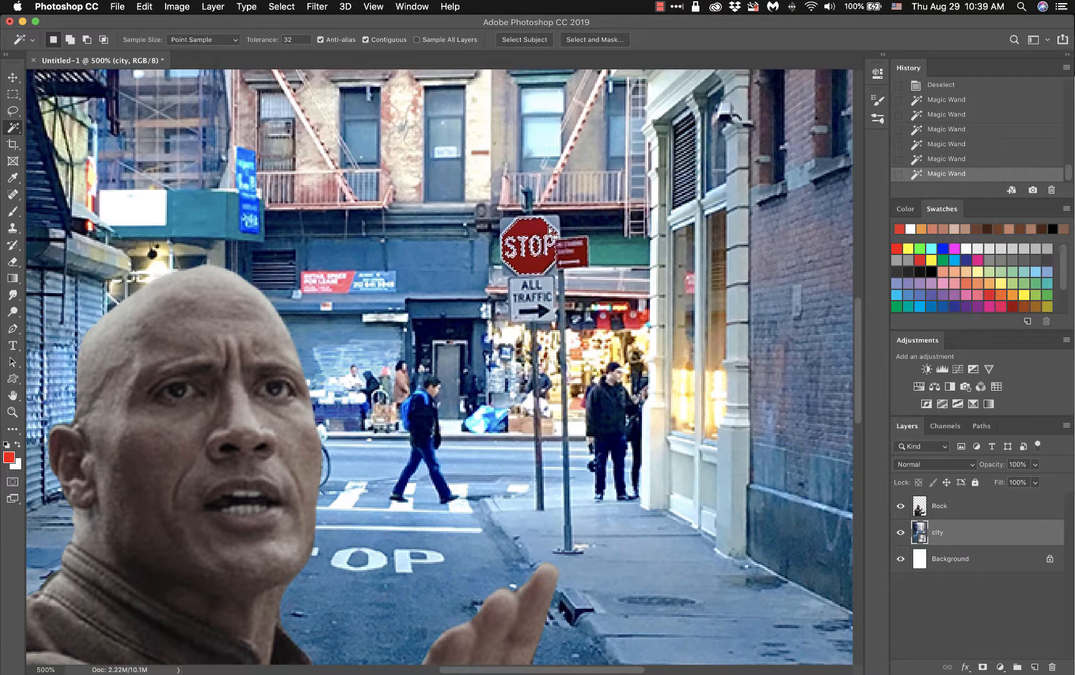
Step: Add the missed red spots around the STOP letters to the selection with the freehand Lasso
key(super+equal)
key(super+equal)
key(super+equal)
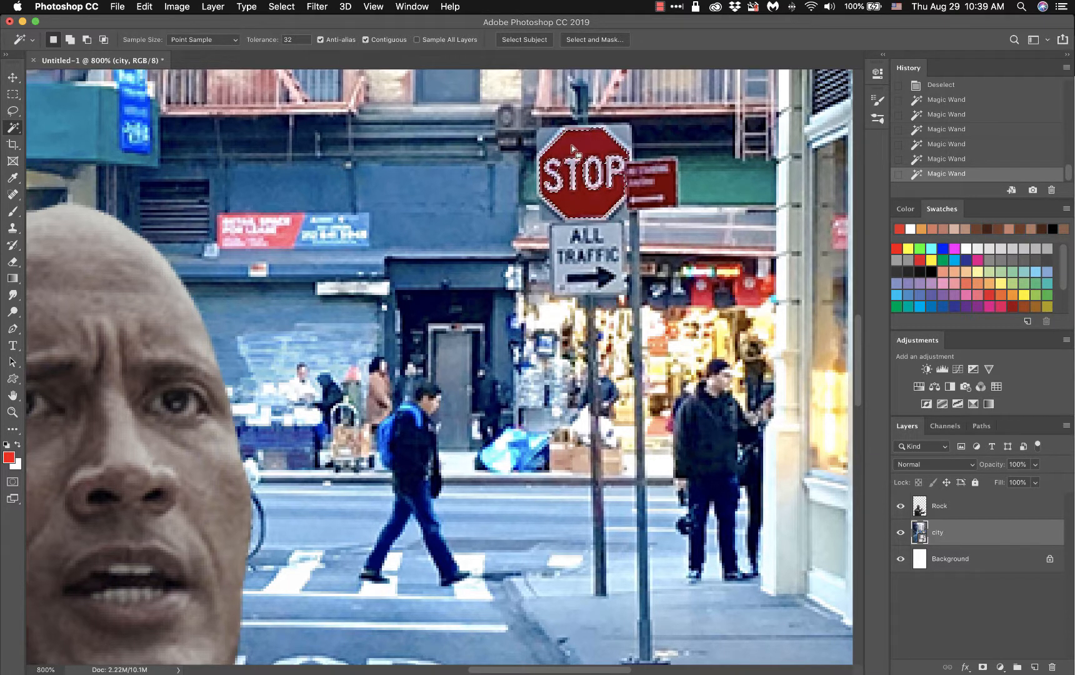
key(shift)
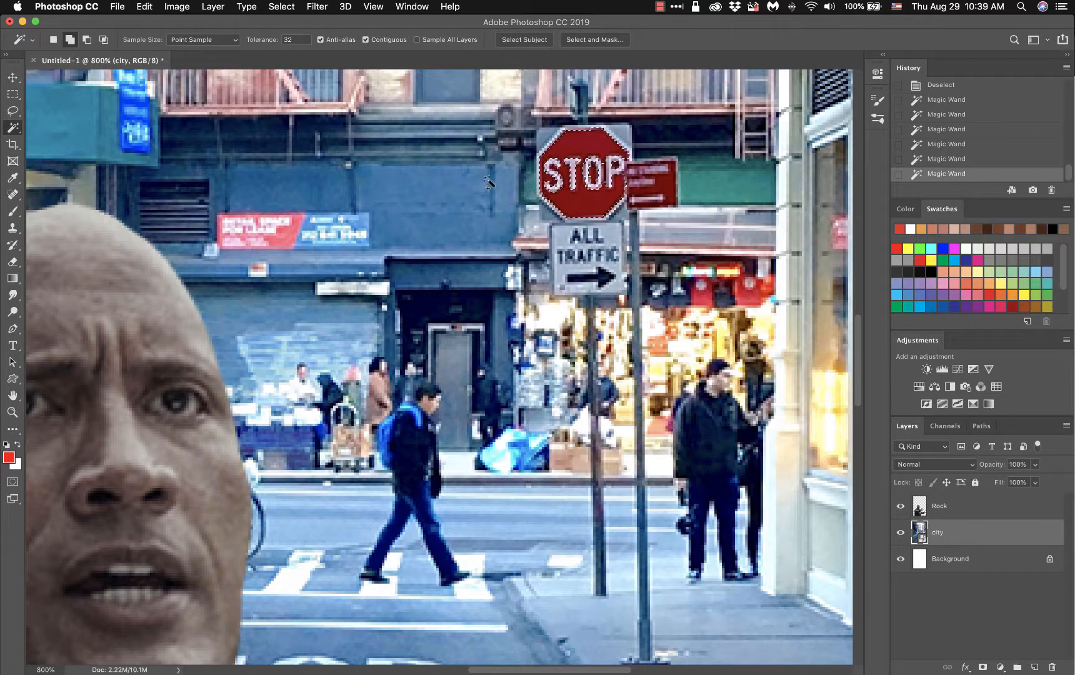
click(11, 113)
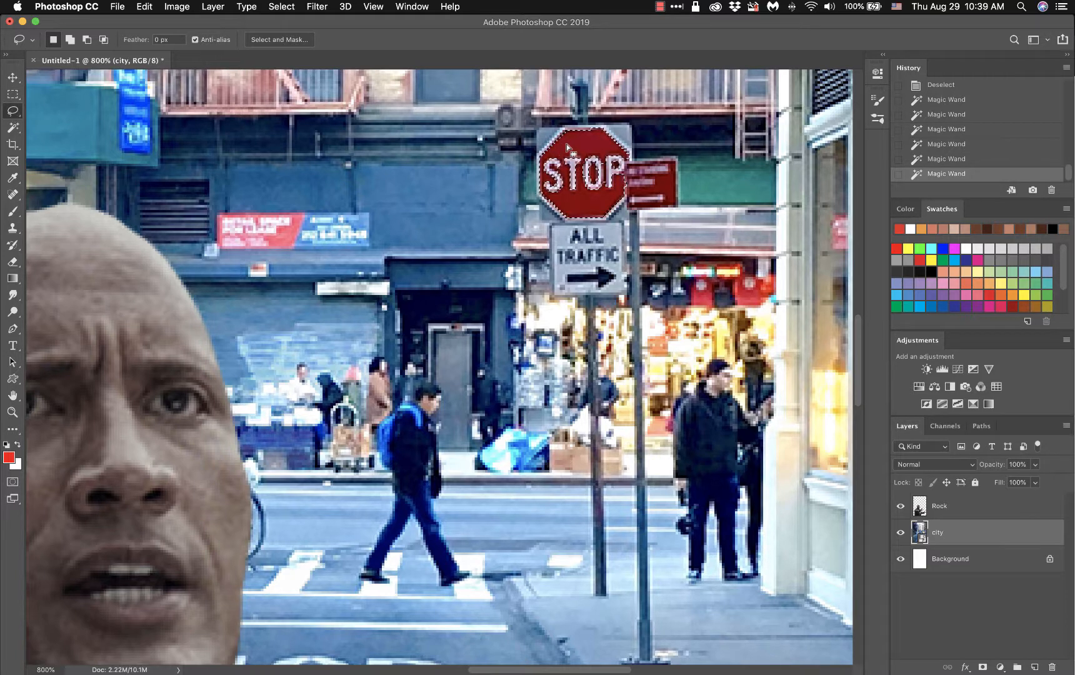
key(shift)
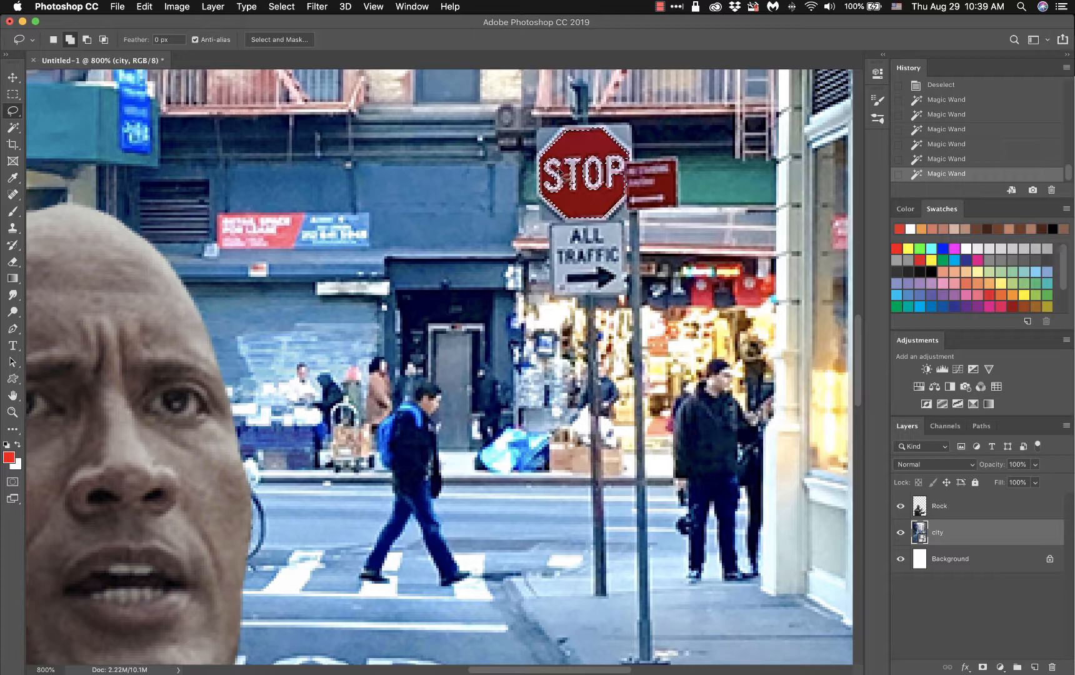
drag(560, 177, 616, 185)
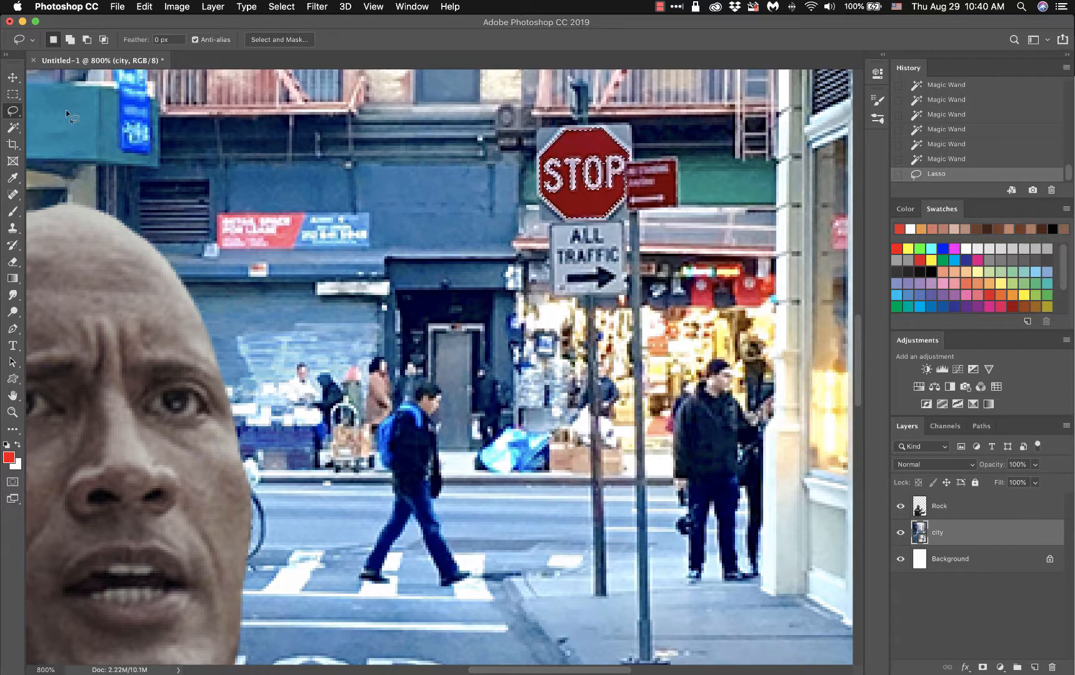
Step: Add the missed red area around the letter P to the stop sign selection with the Polygonal Lasso
click(12, 111)
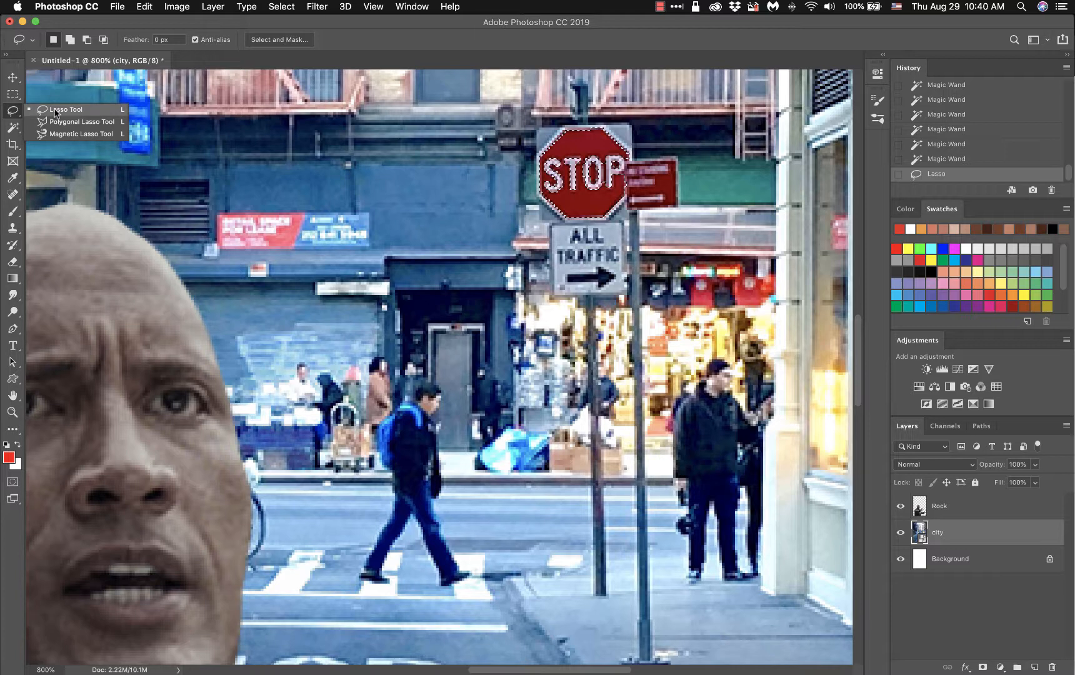
click(74, 122)
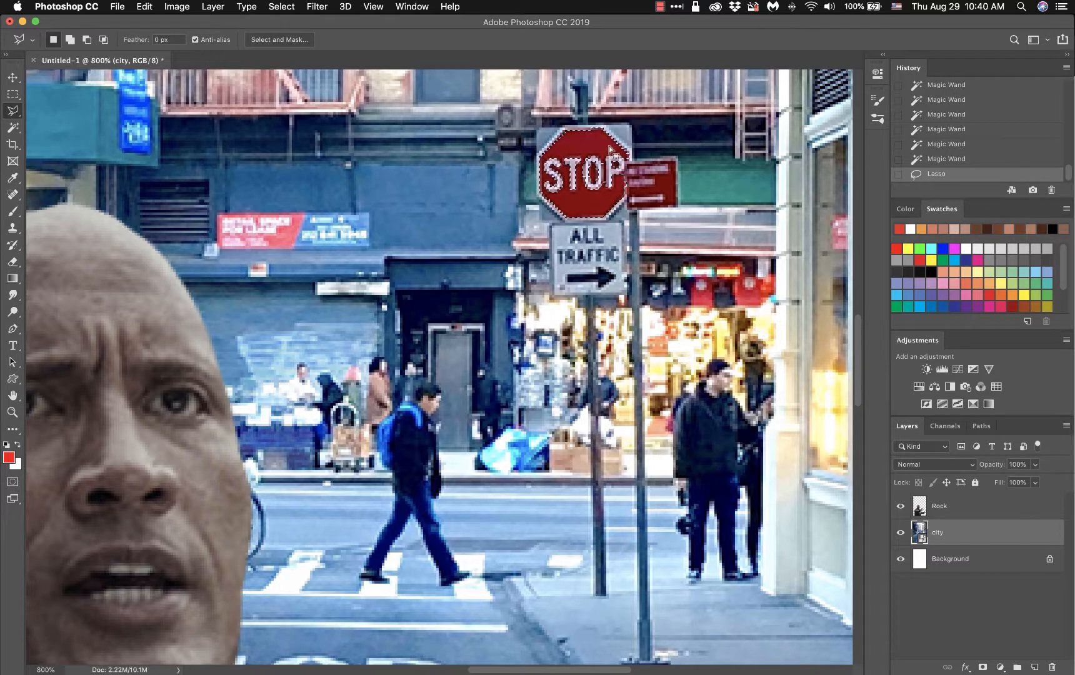
key(shift)
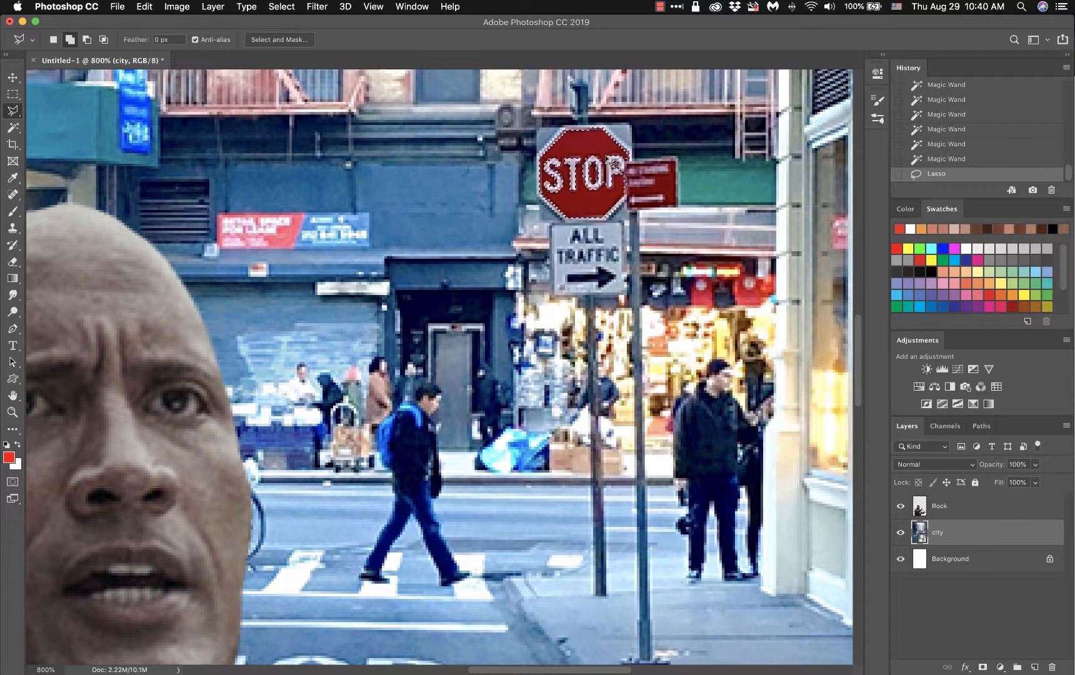
click(607, 157)
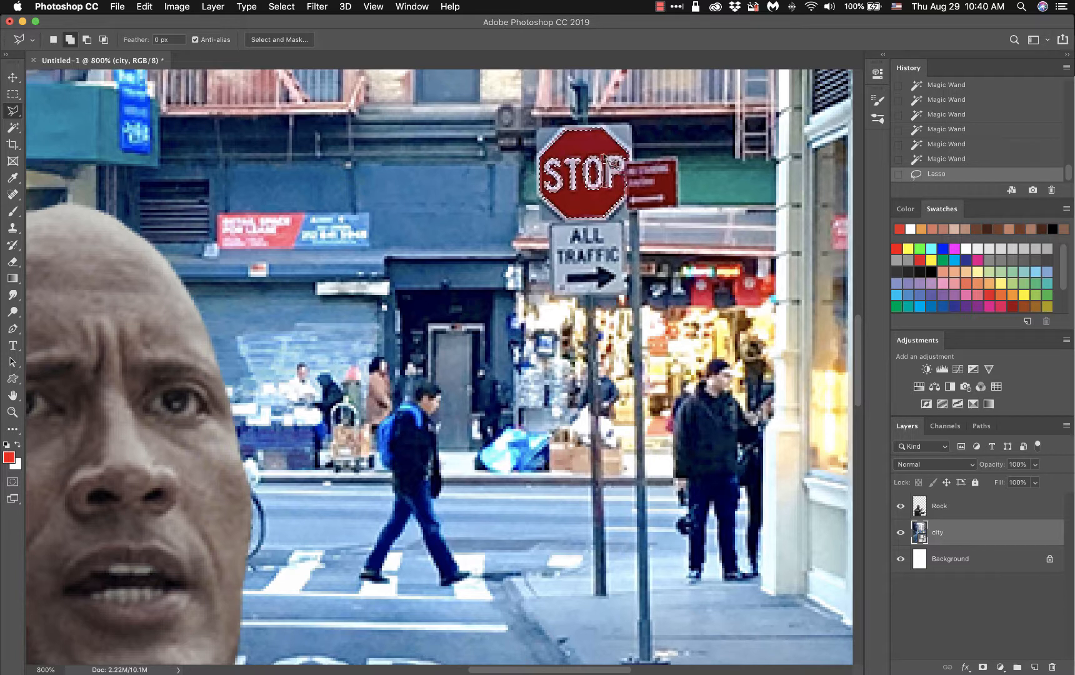
shift+click(611, 160)
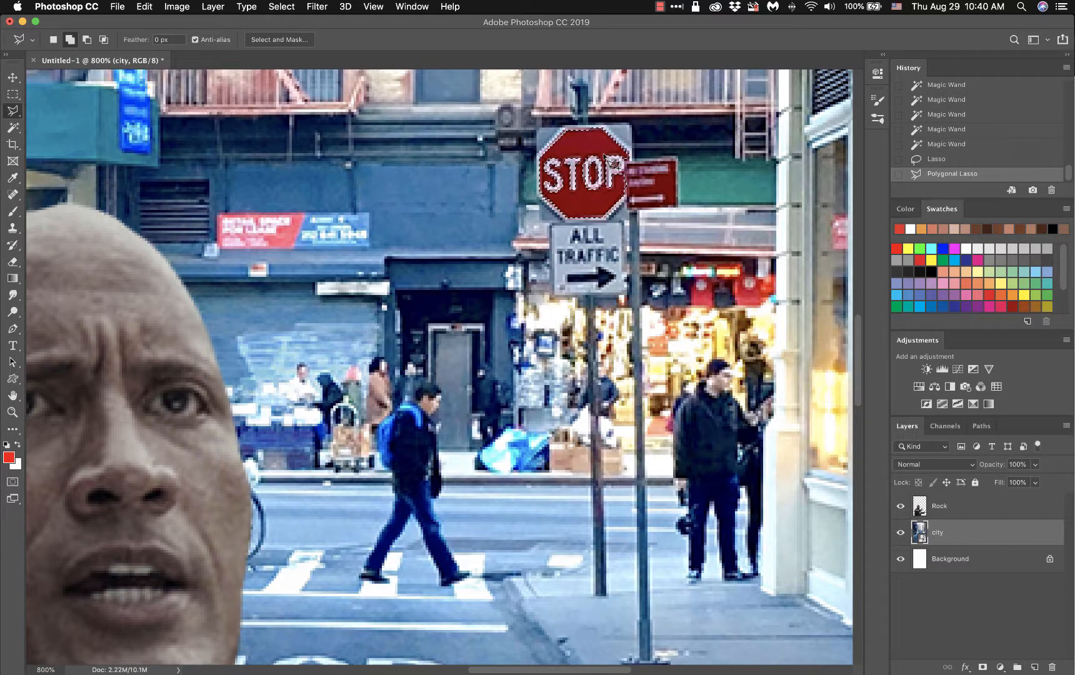
double_click(609, 190)
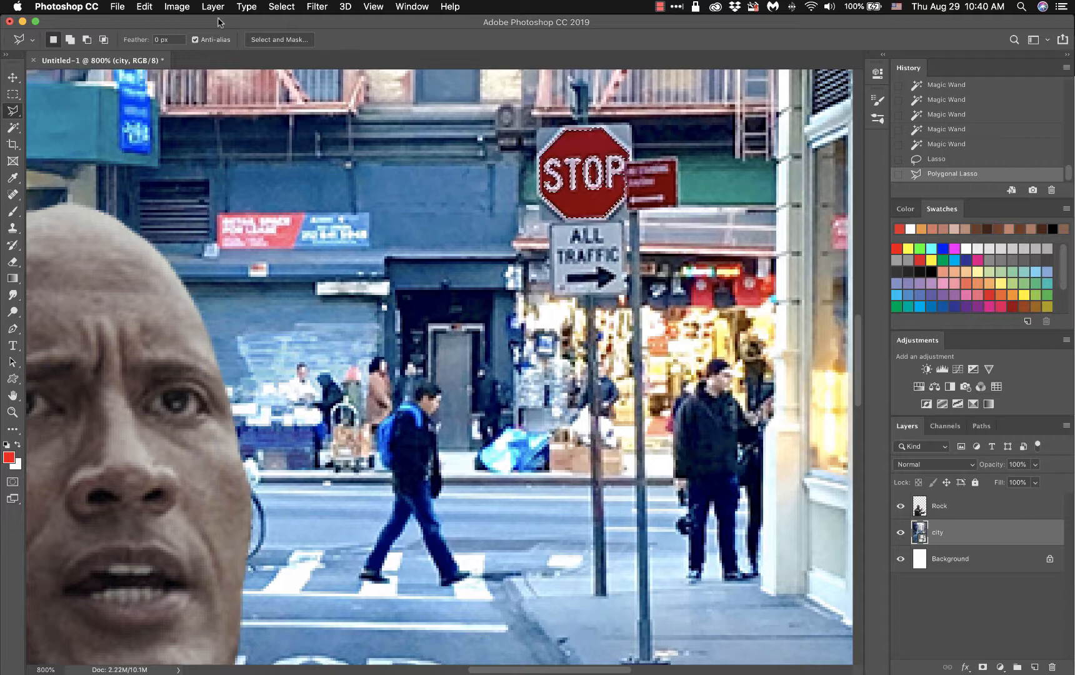
Step: Try recoloring the selected stop sign face blue with Hue/Saturation at Hue -148, Saturation +69 and Lightness +36, and cancel the adjustment
click(175, 10)
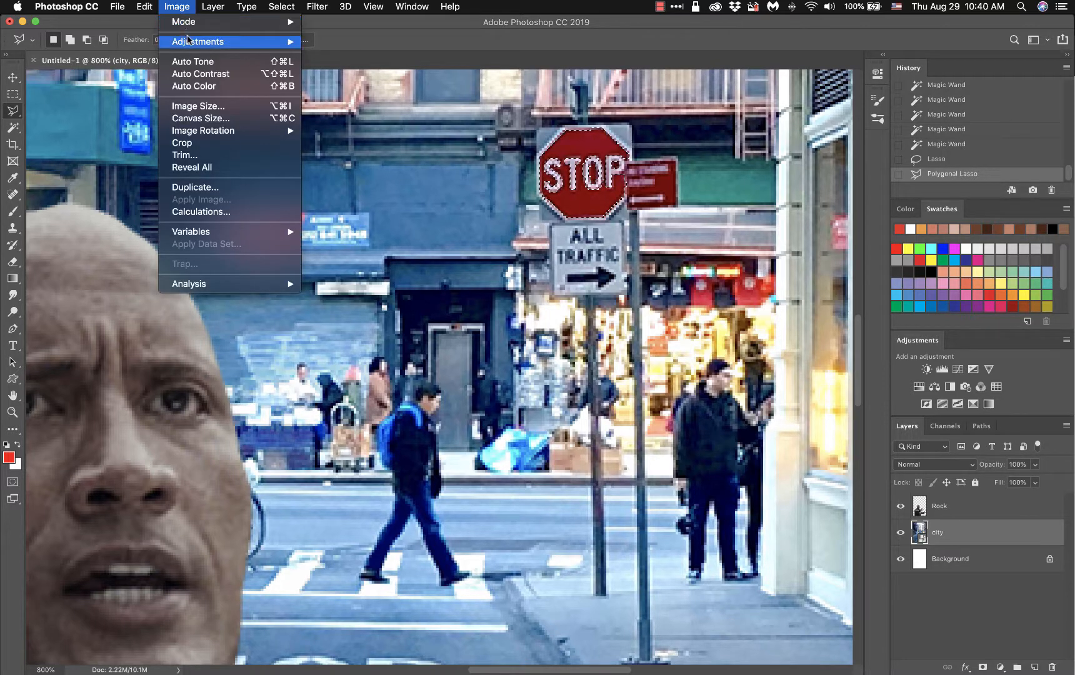
mouse_move(189, 41)
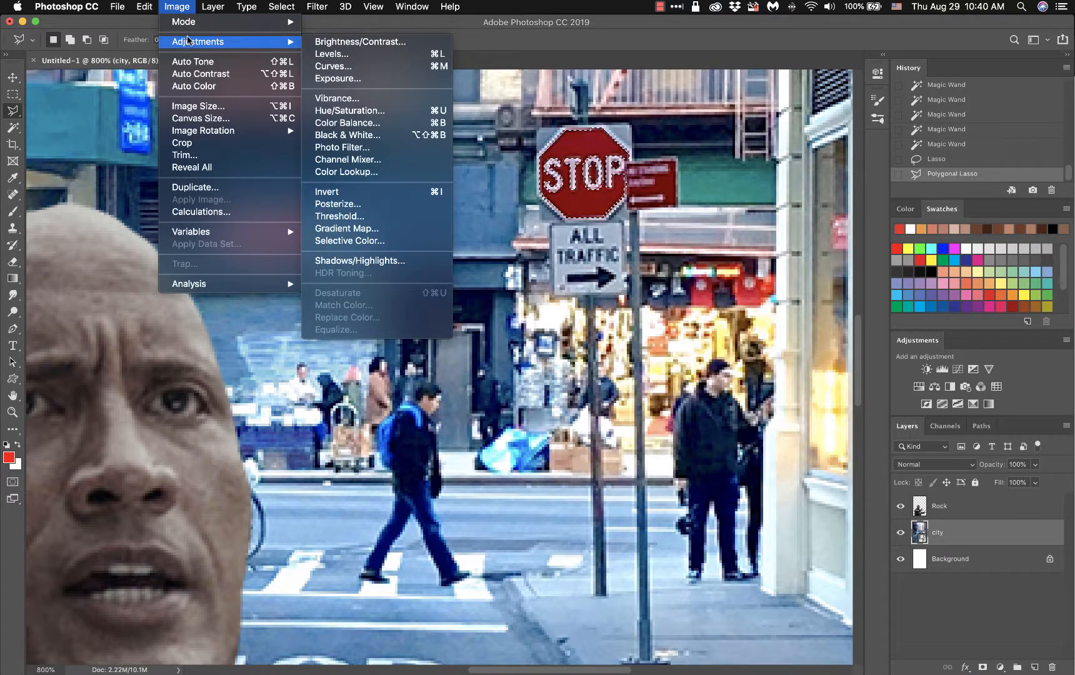
click(338, 113)
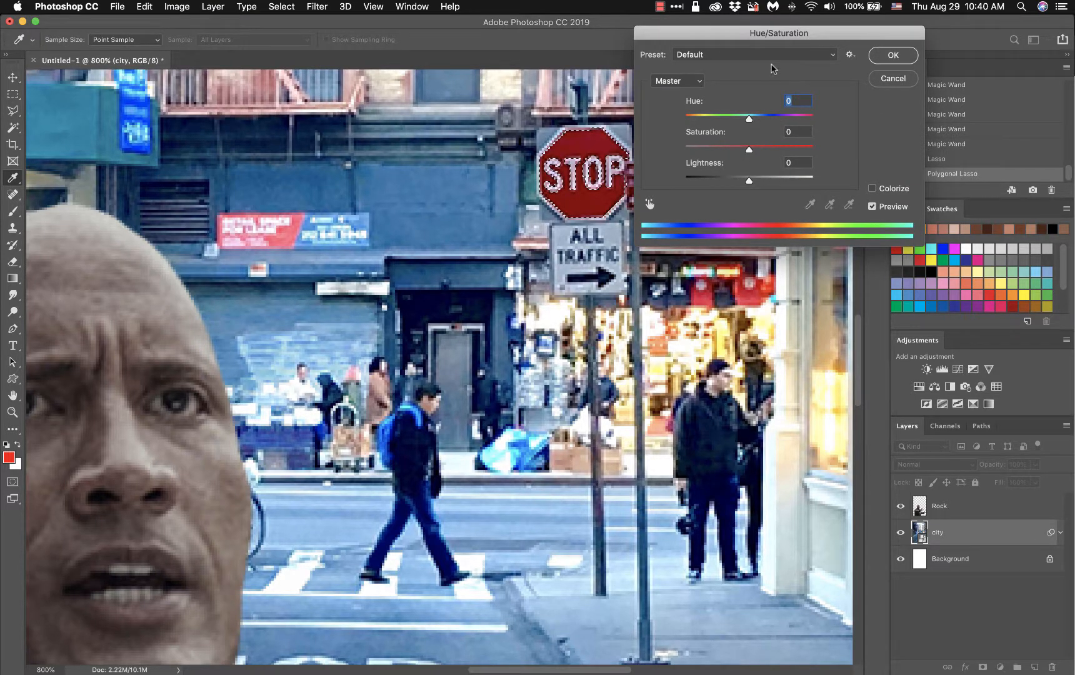
drag(748, 36, 800, 34)
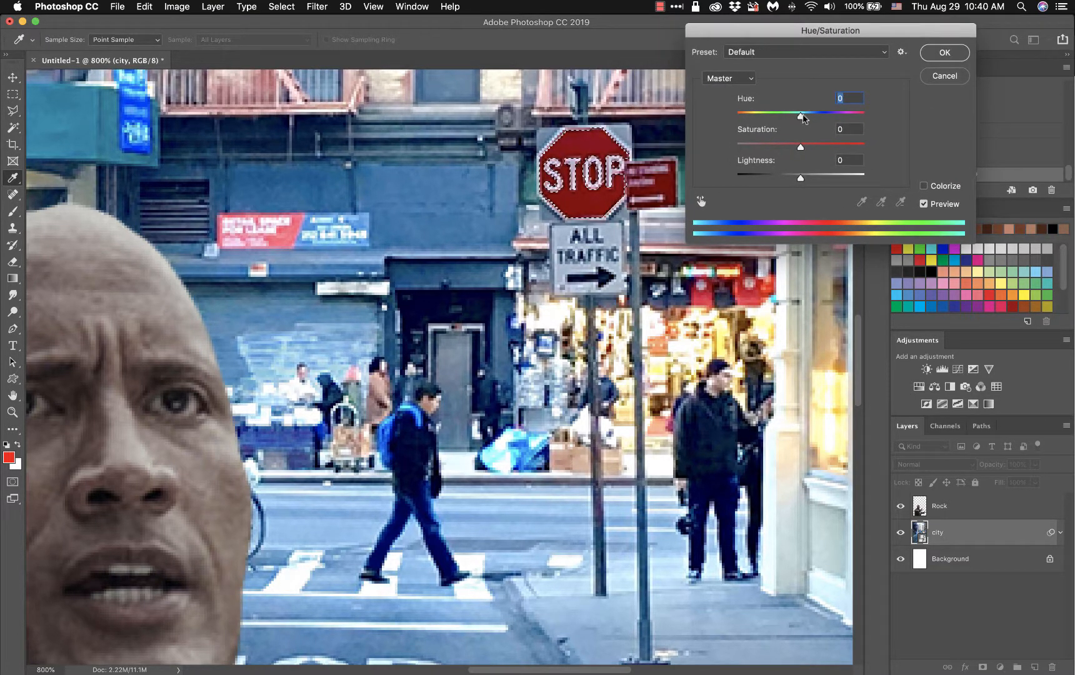
drag(802, 117, 845, 120)
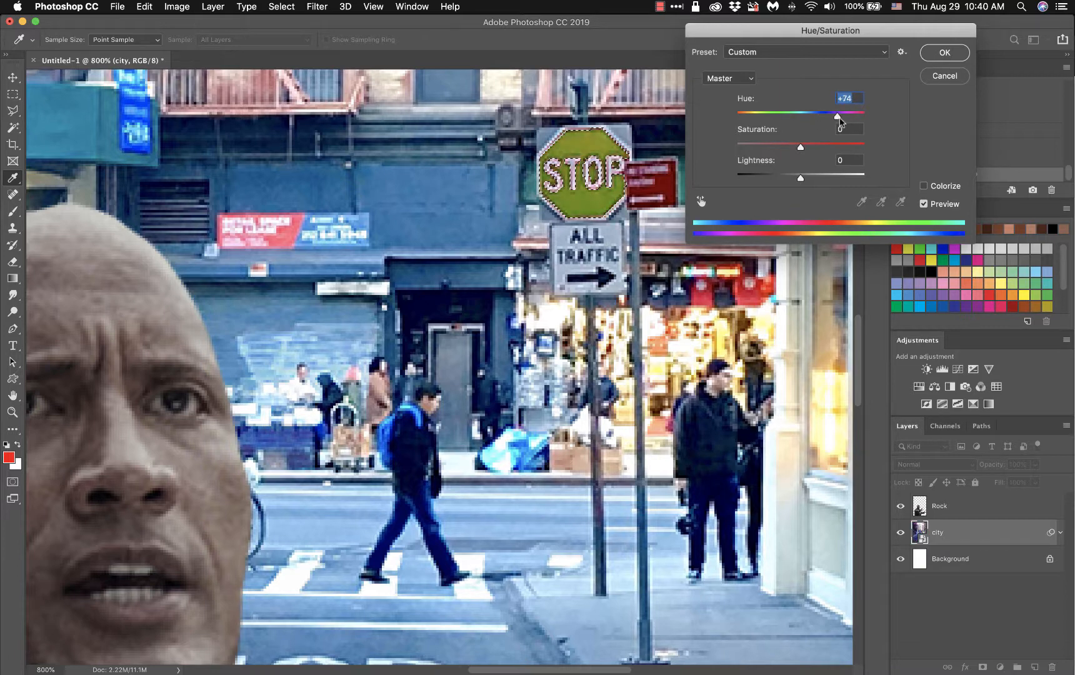
drag(847, 120, 824, 184)
drag(847, 121, 744, 118)
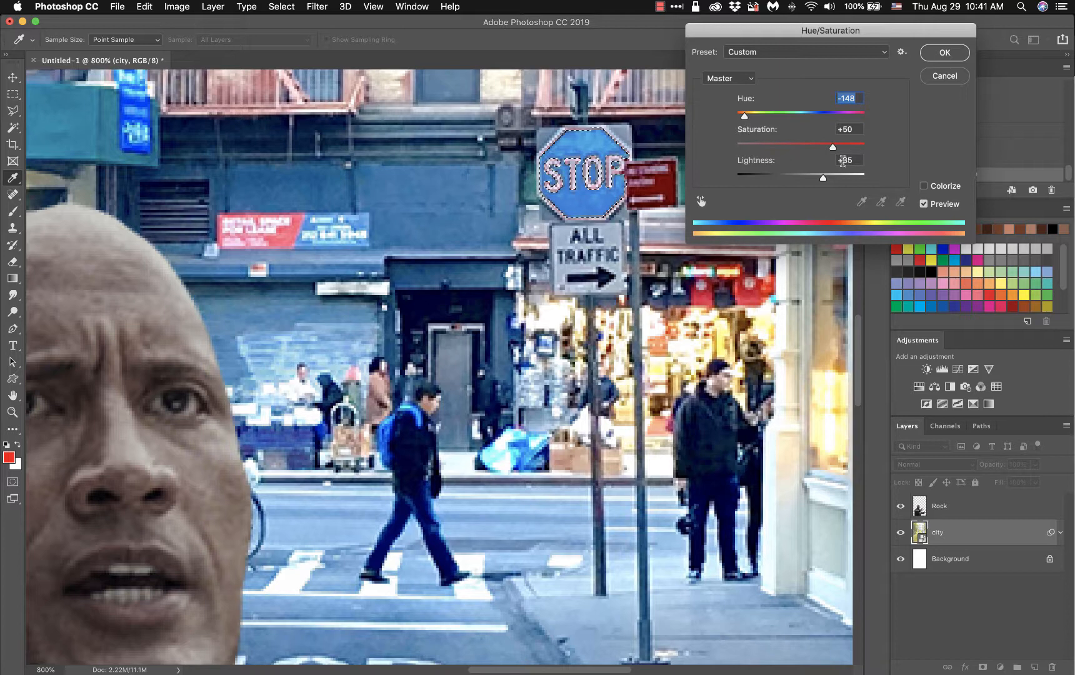
drag(835, 146, 824, 184)
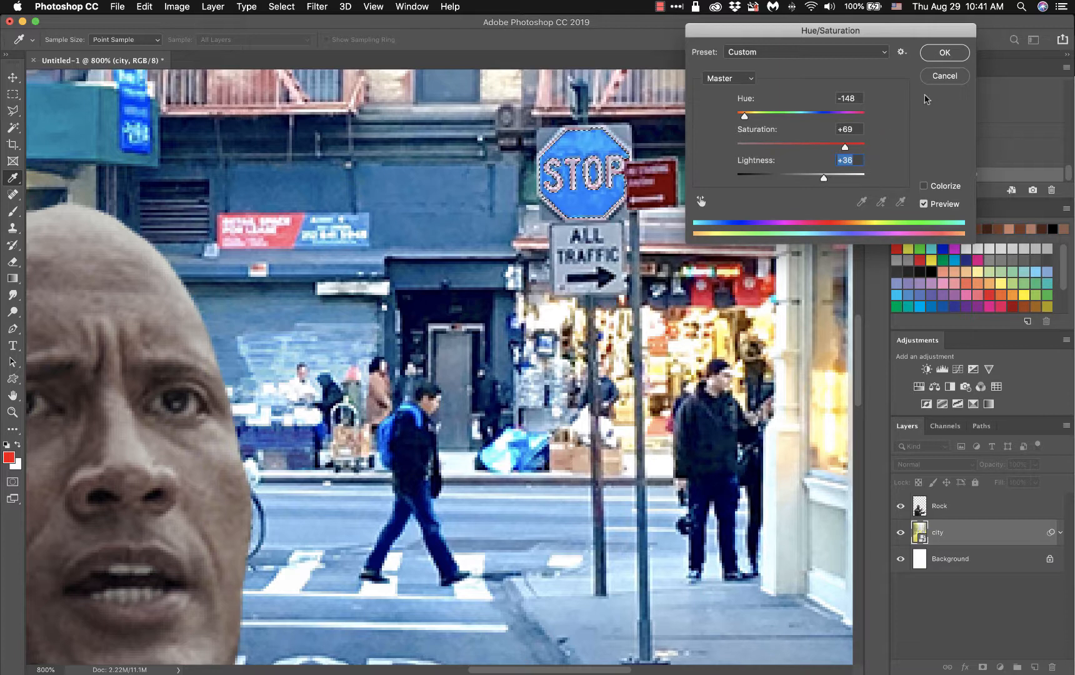
click(943, 76)
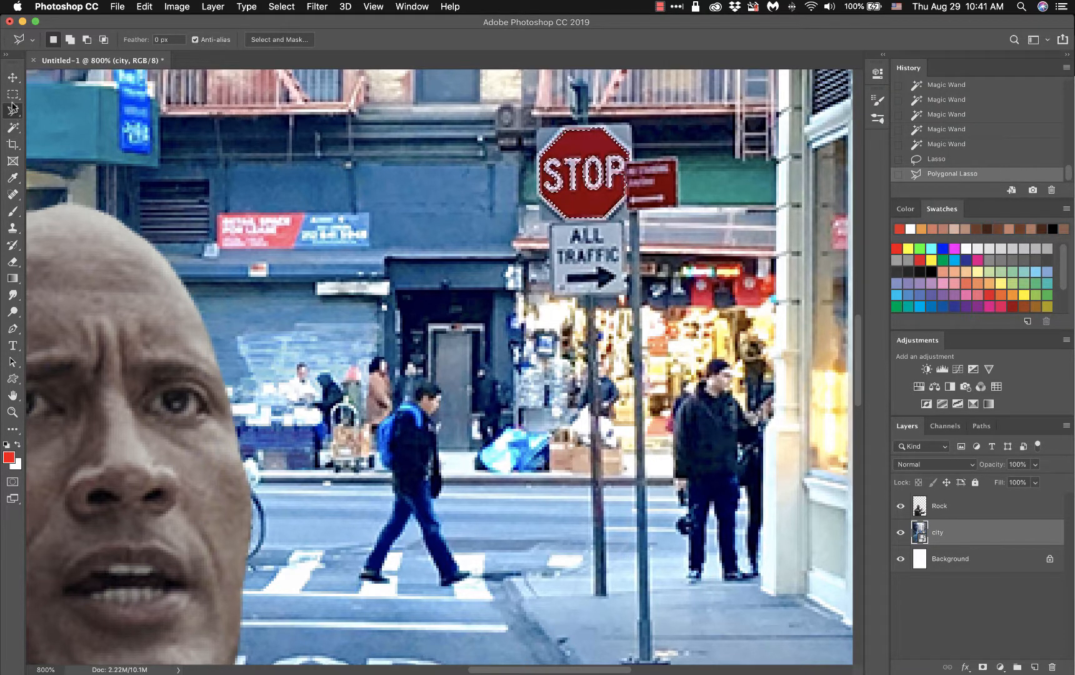
Step: Invert the selection so that everything on the city layer except the stop sign's red face is selected
right_click(580, 137)
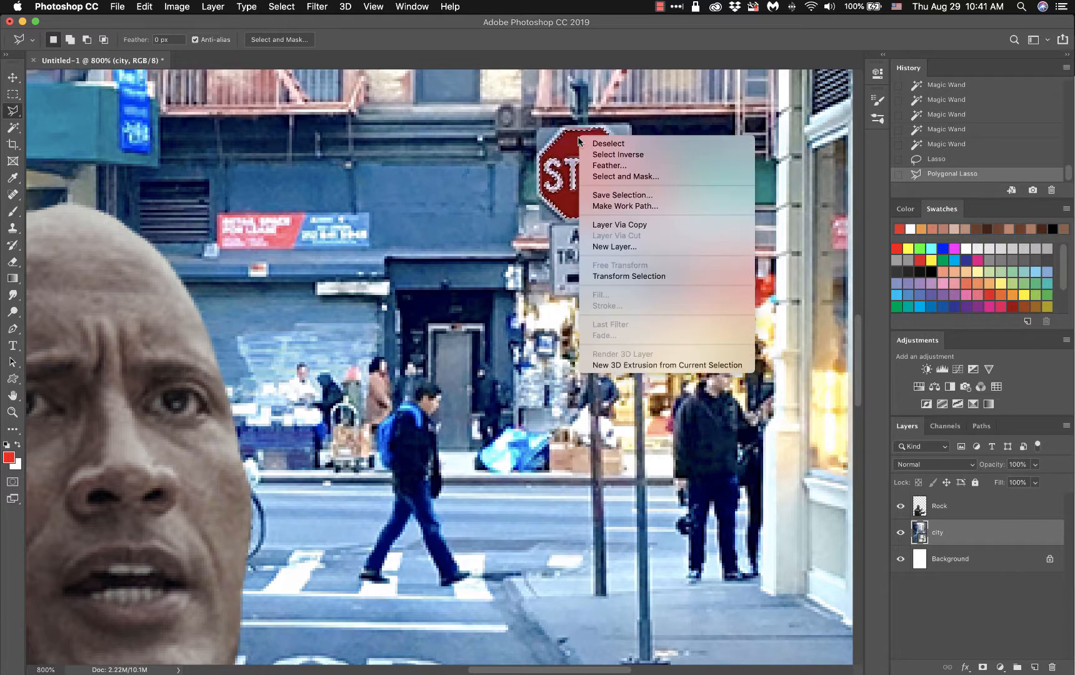
click(626, 156)
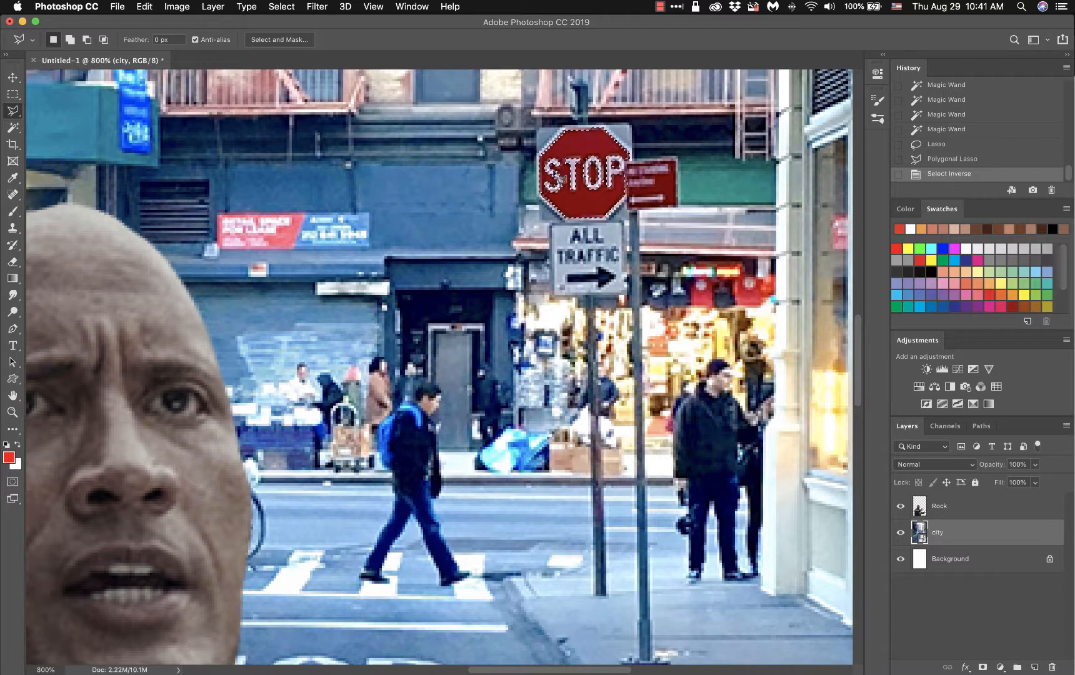
Step: Try Hue/Saturation on the inverted selection at Hue +26, Saturation +64 and Lightness -28, and cancel the adjustment
click(177, 8)
mouse_move(191, 43)
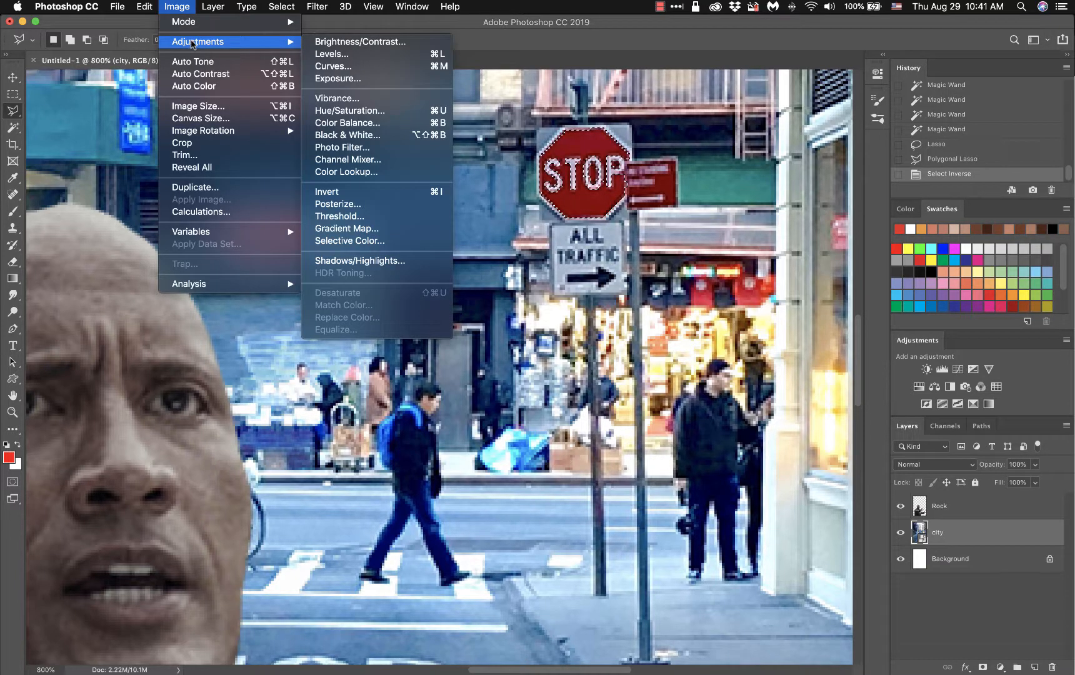
click(352, 110)
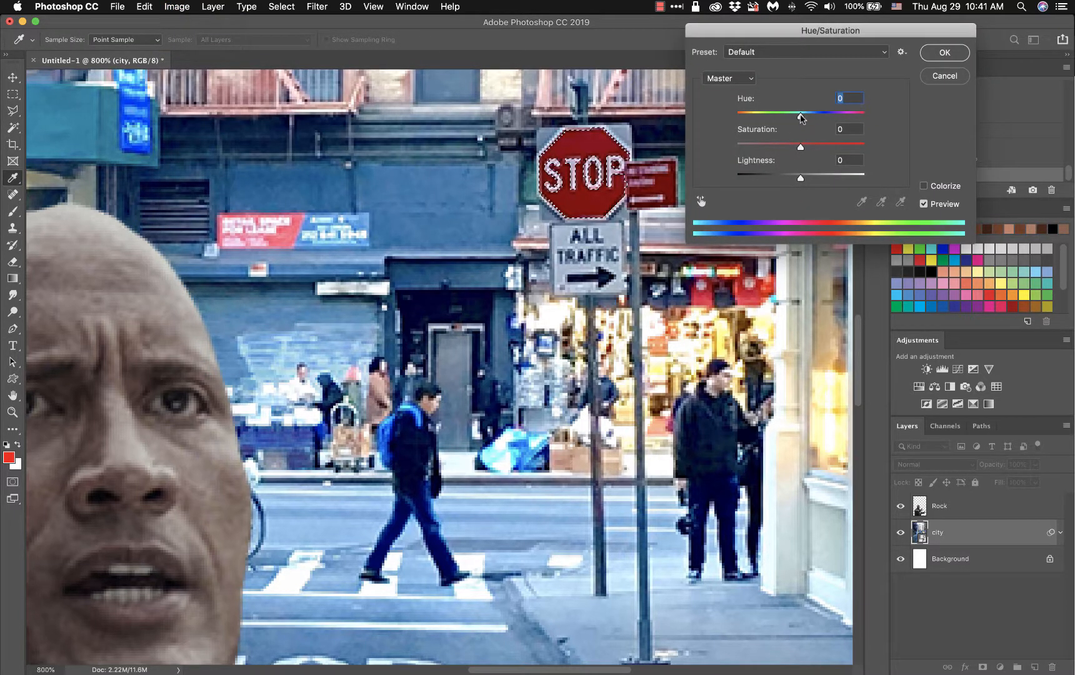
drag(801, 117, 783, 186)
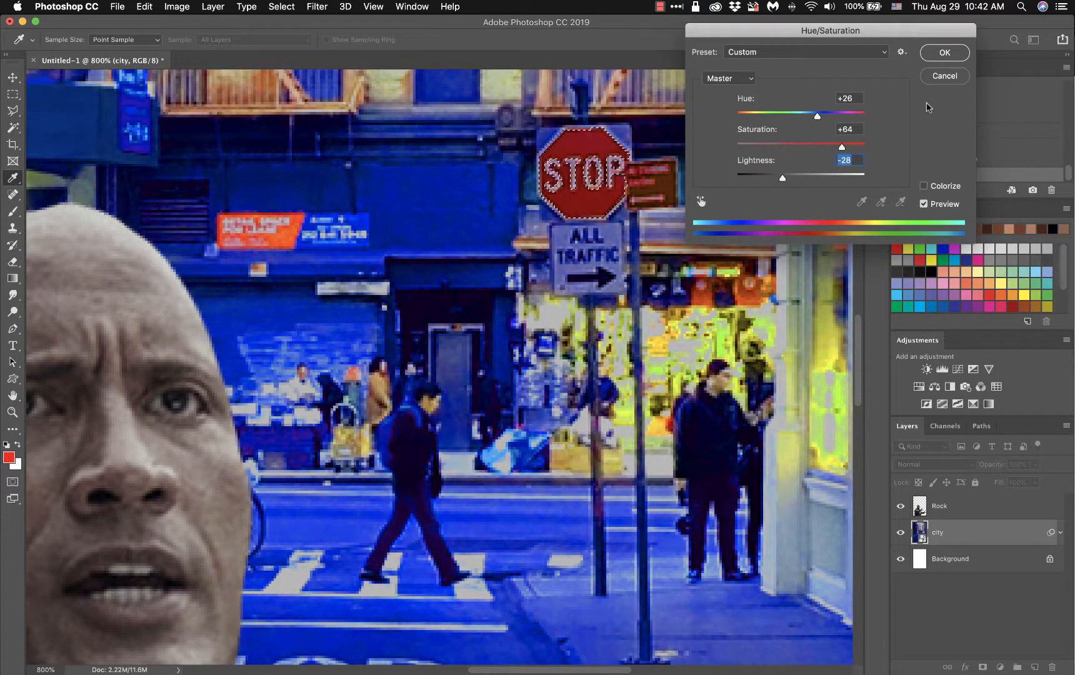
click(945, 76)
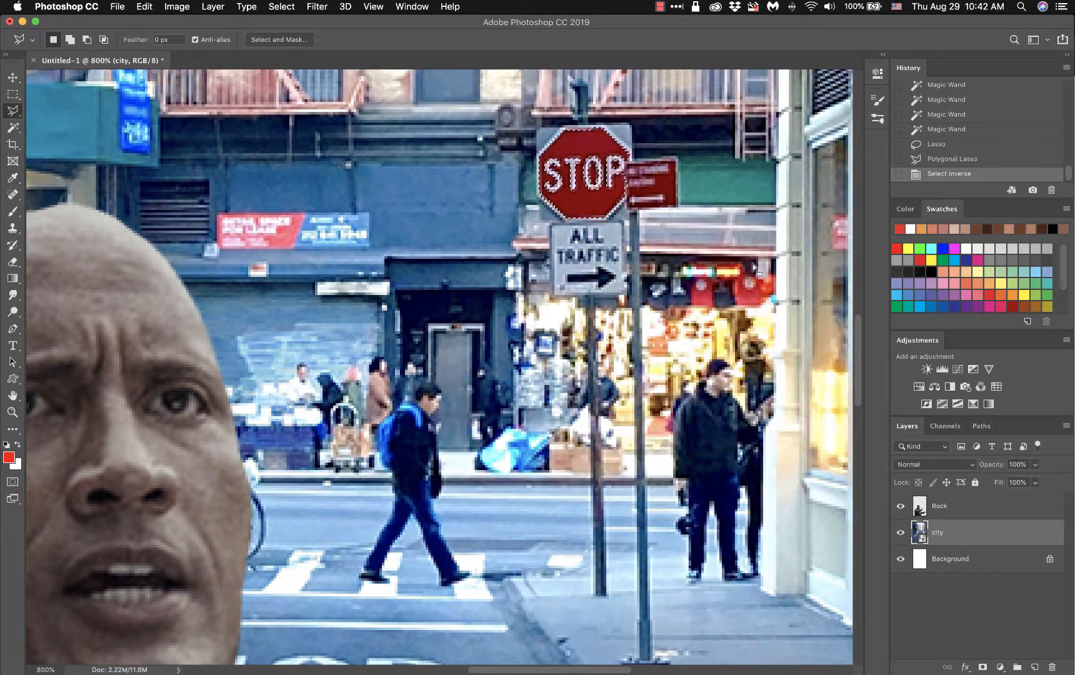
key(super+minus)
key(super+minus)
key(super+minus)
key(super+minus)
key(super+minus)
key(super+minus)
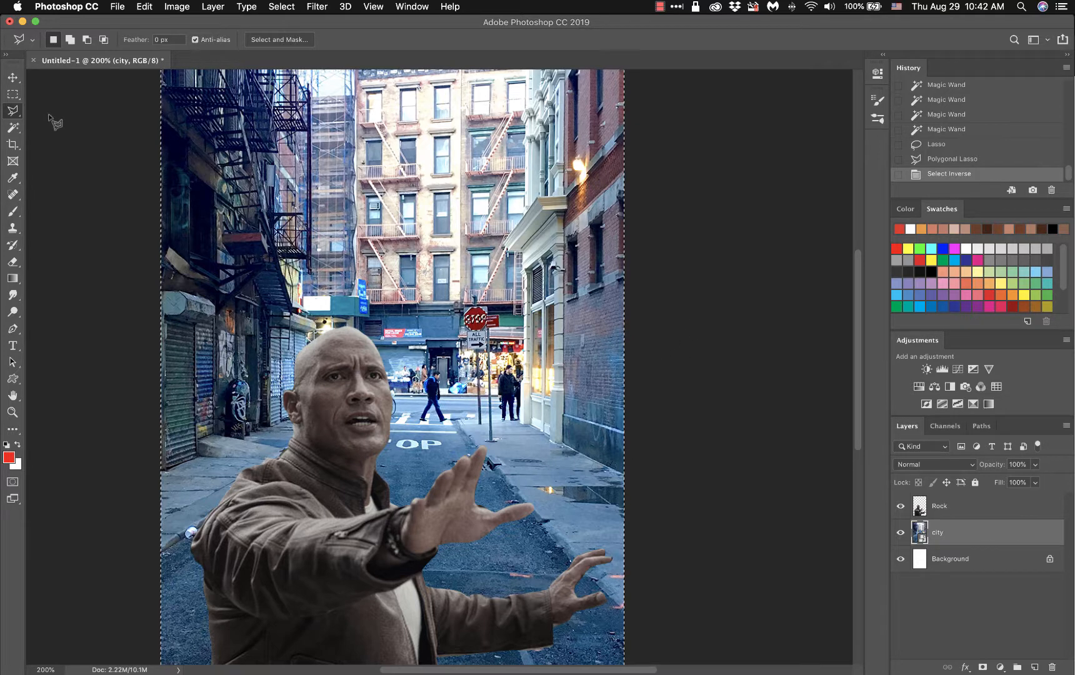
click(13, 128)
click(13, 95)
click(13, 112)
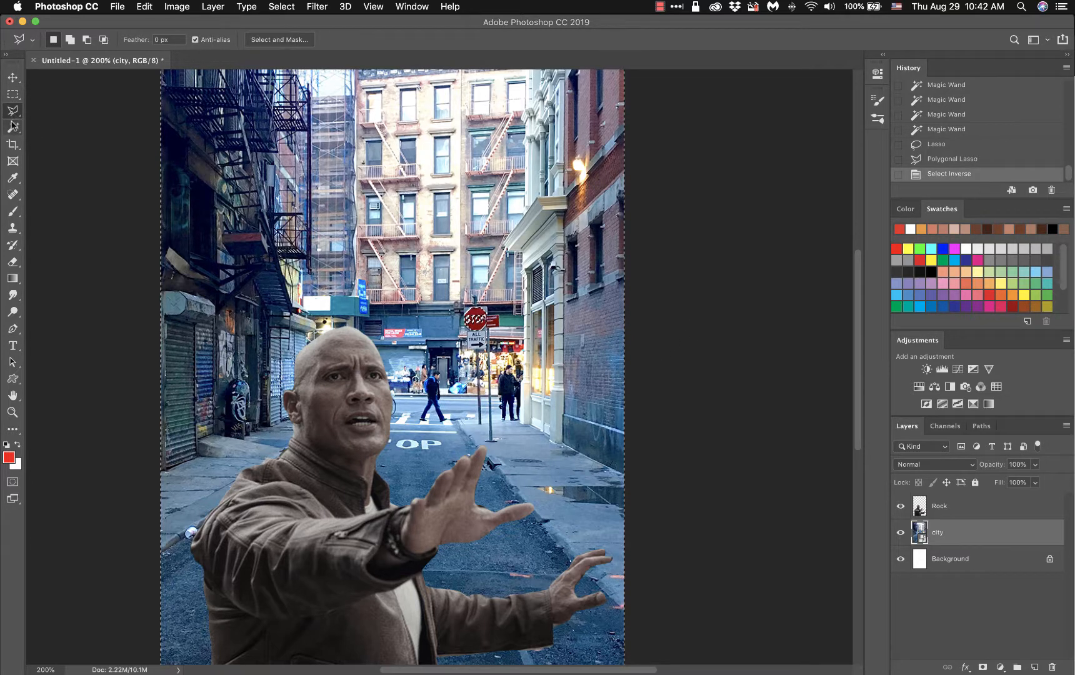
click(12, 128)
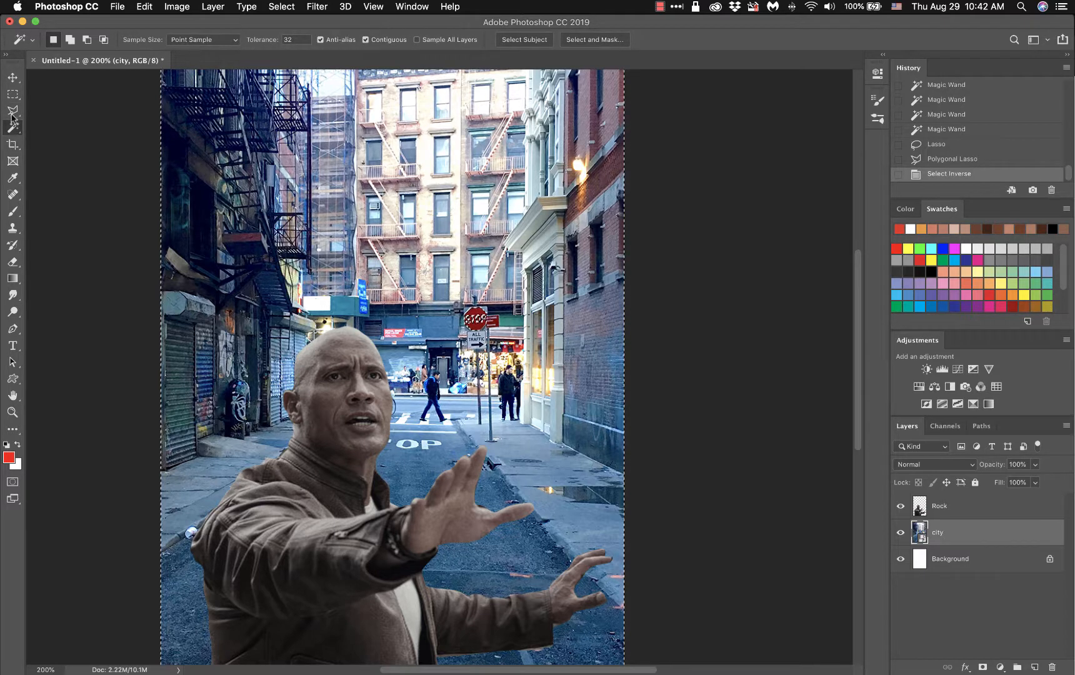
click(12, 112)
click(12, 96)
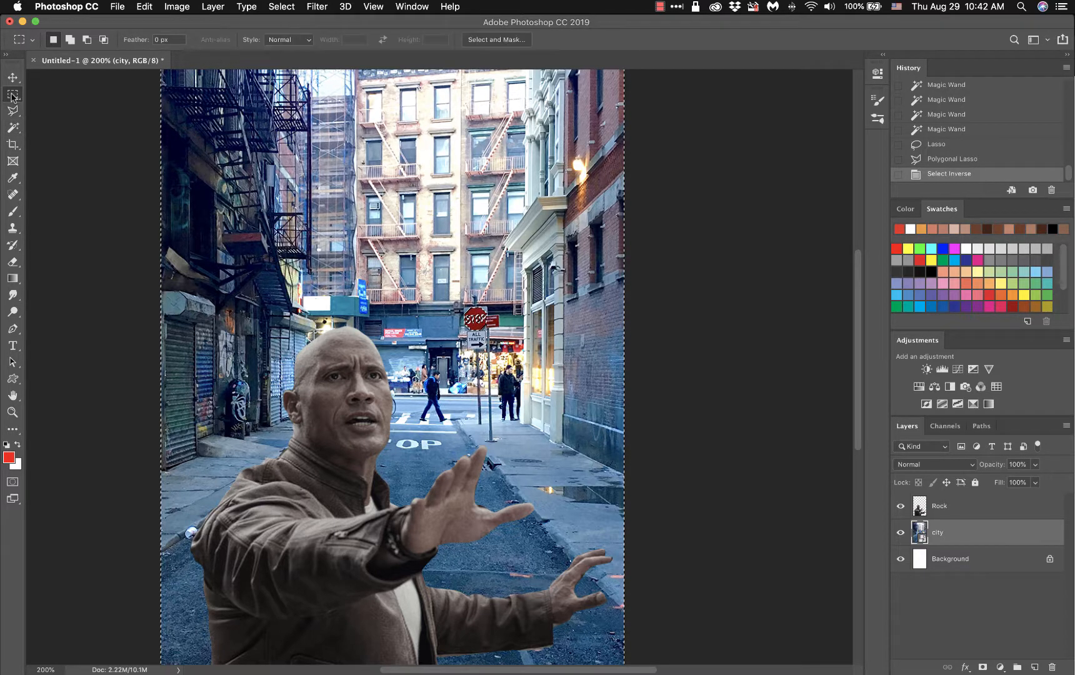
click(12, 113)
click(13, 129)
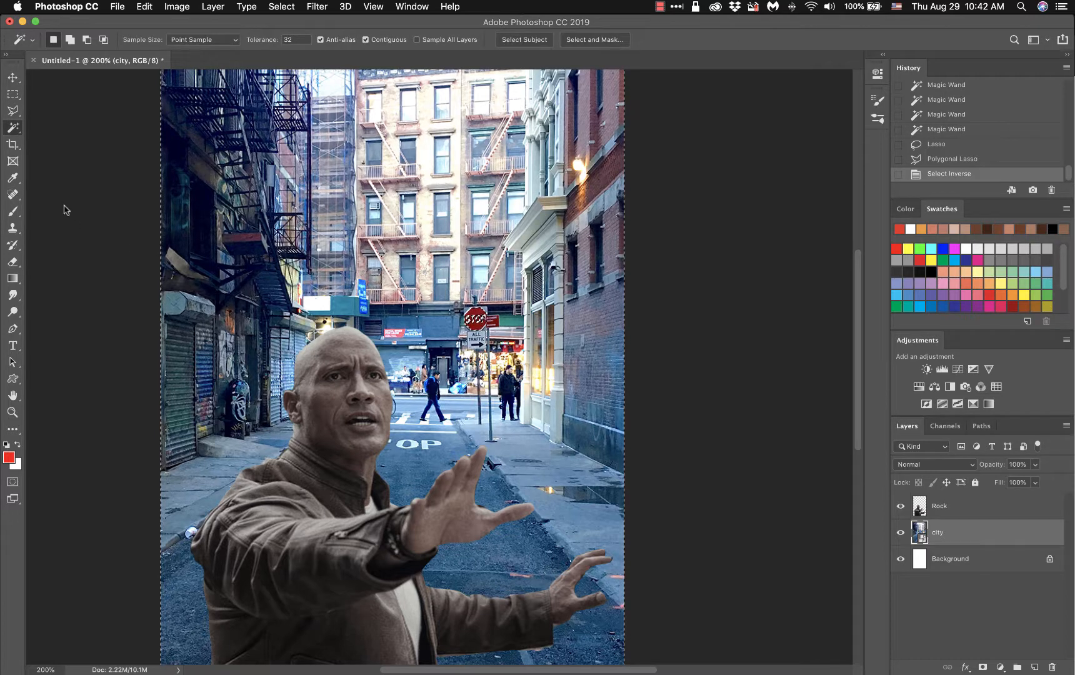
click(13, 129)
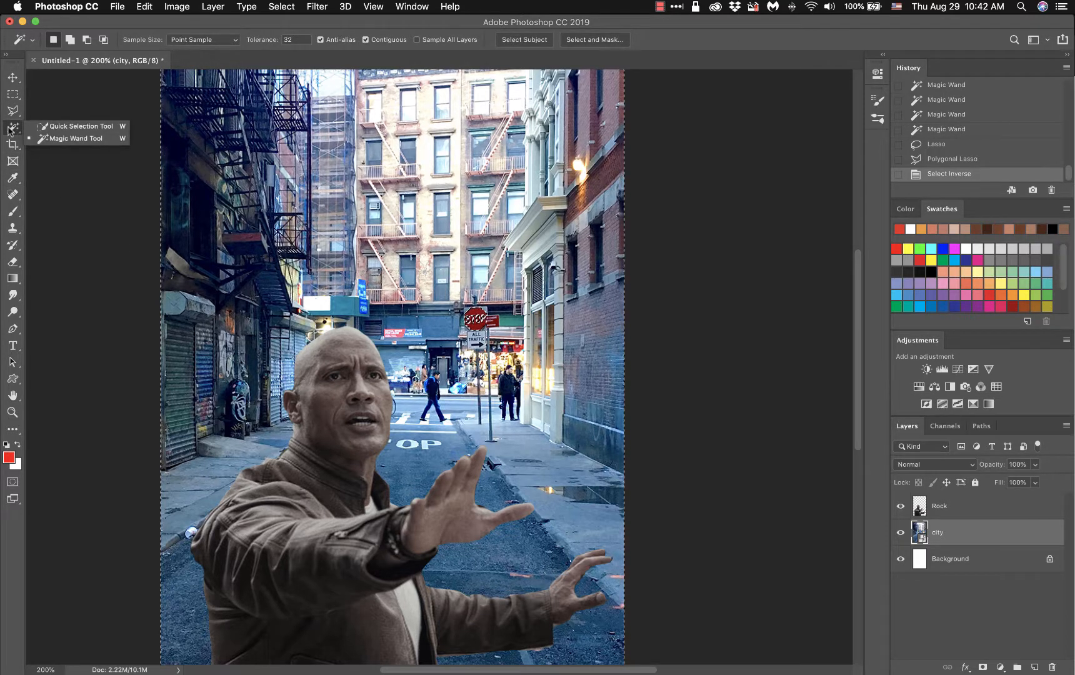
click(8, 128)
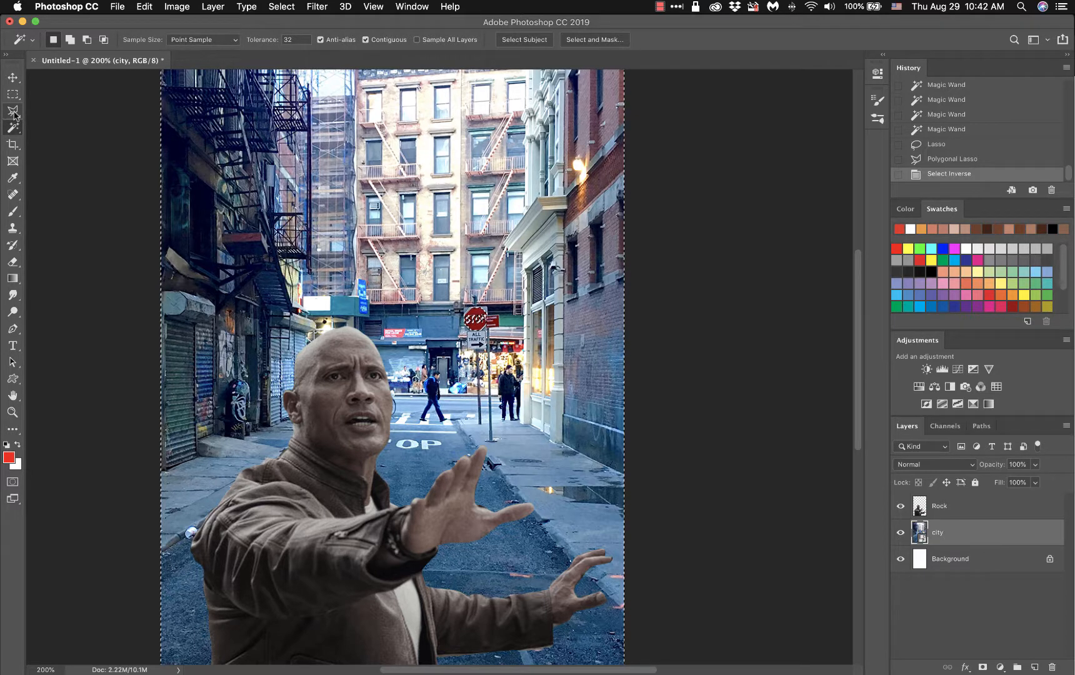
click(13, 111)
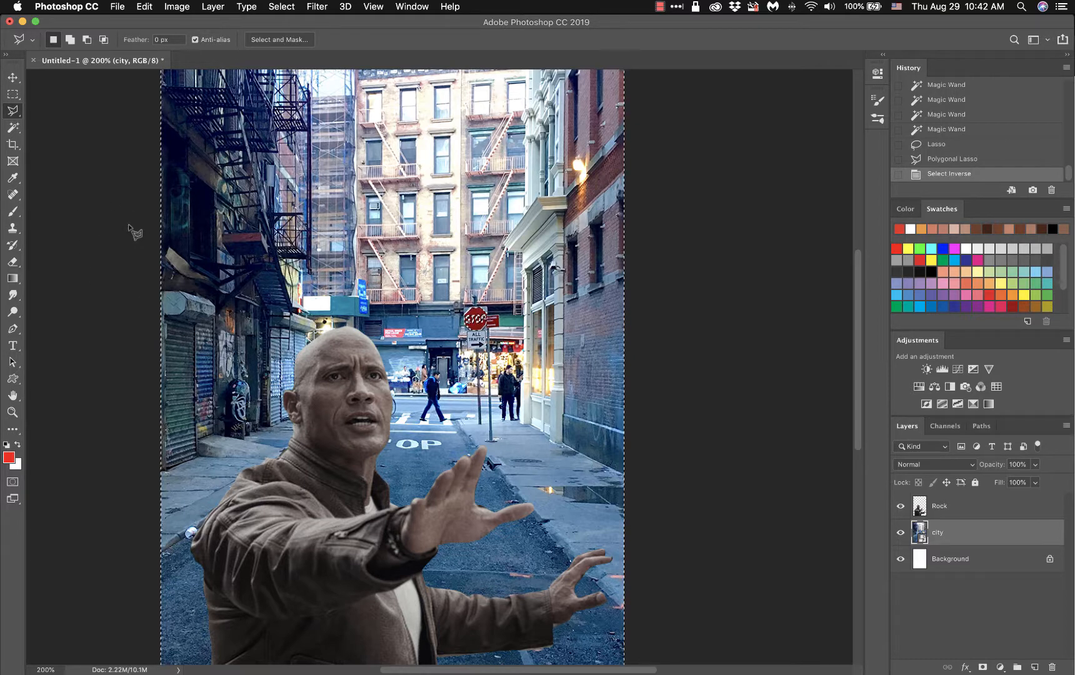
click(12, 127)
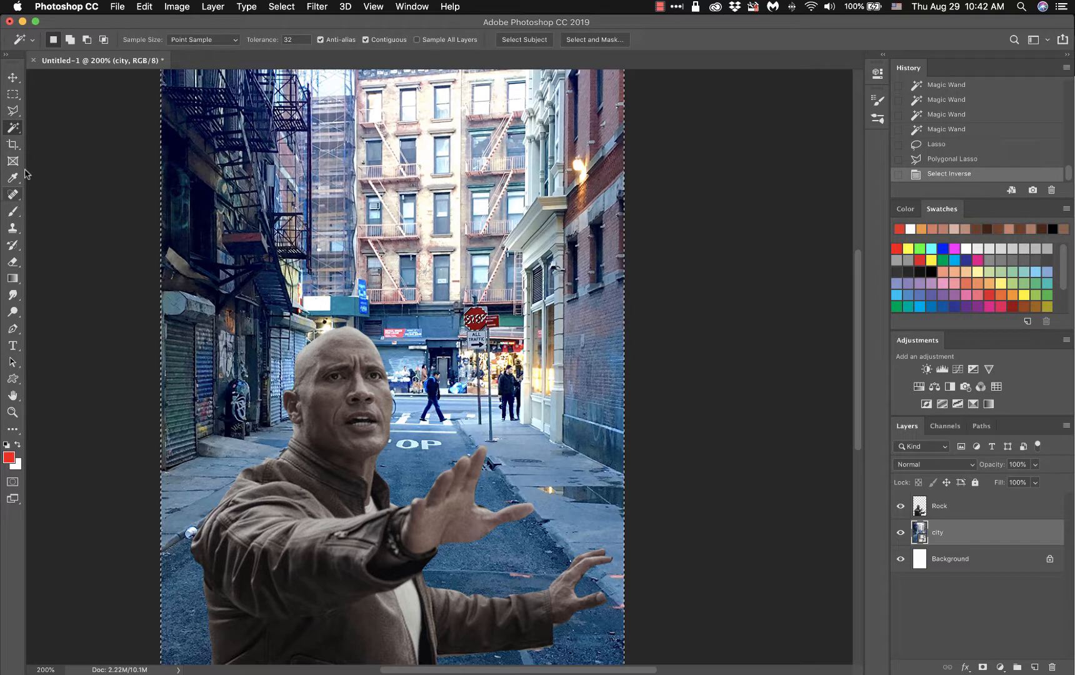
click(13, 111)
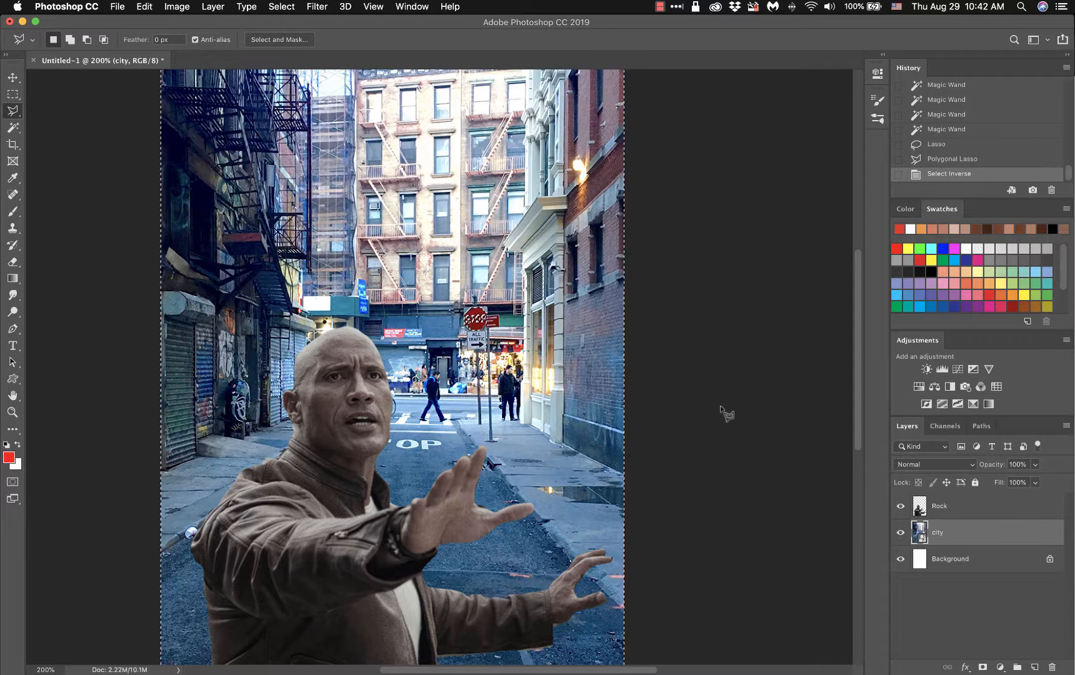
key(super+equal)
key(super+equal)
key(super+equal)
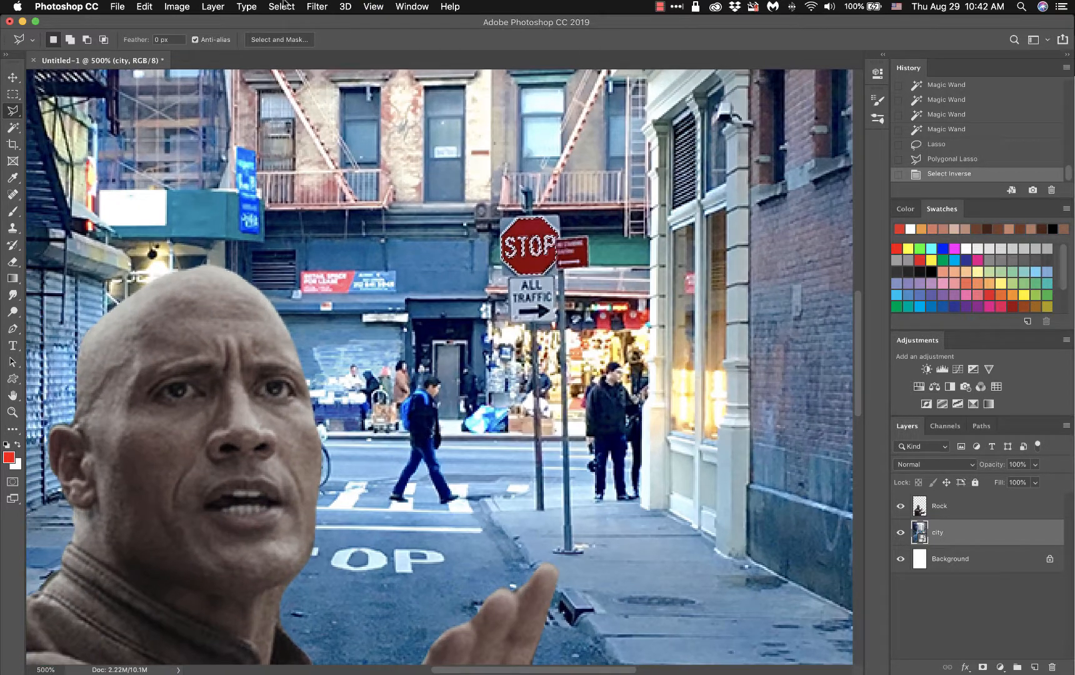
click(151, 8)
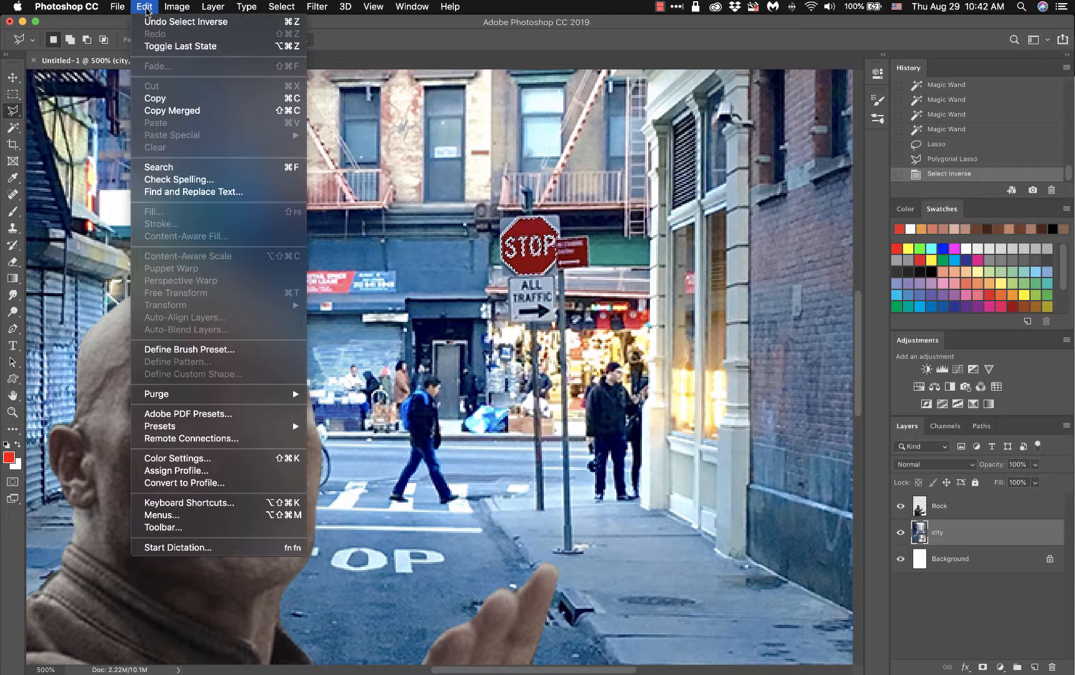
click(147, 12)
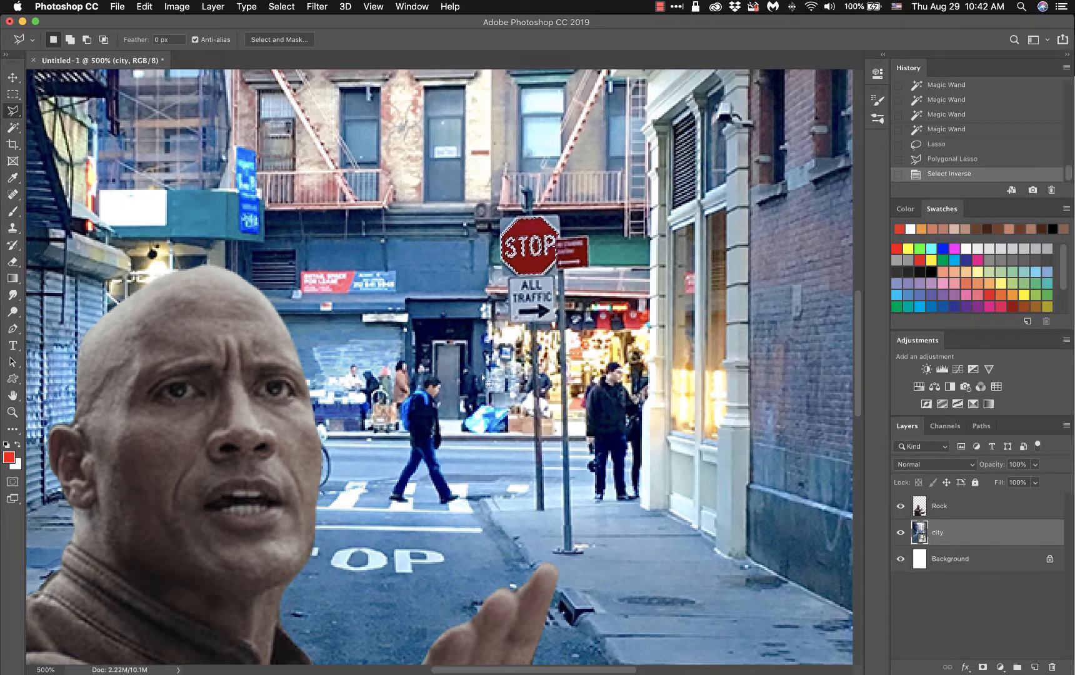
click(146, 7)
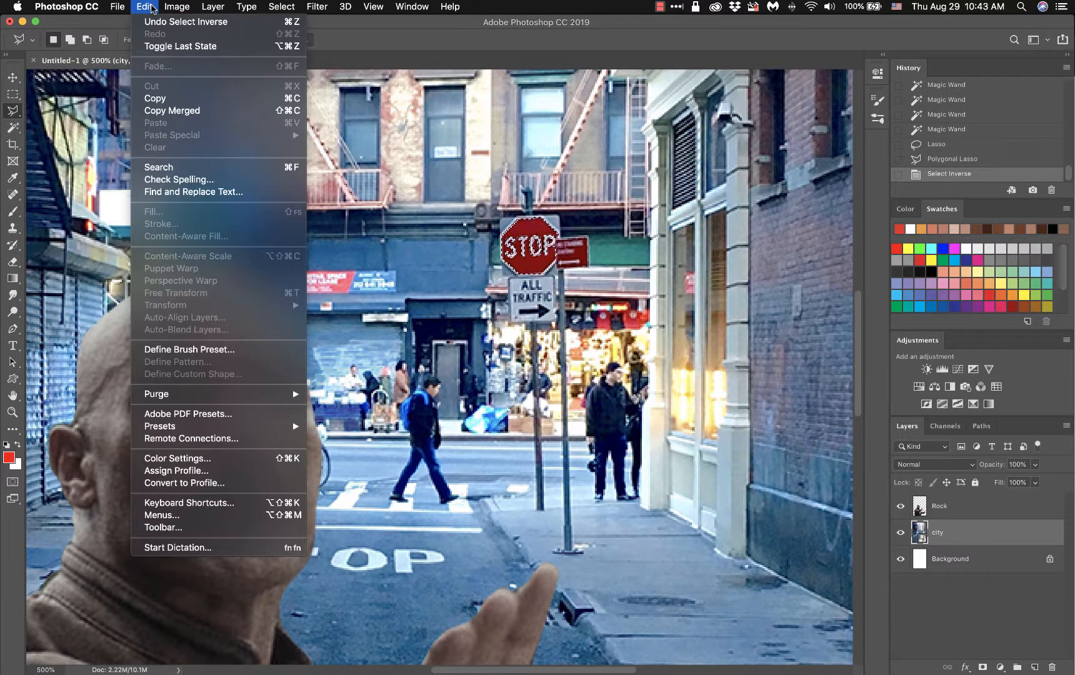
click(387, 40)
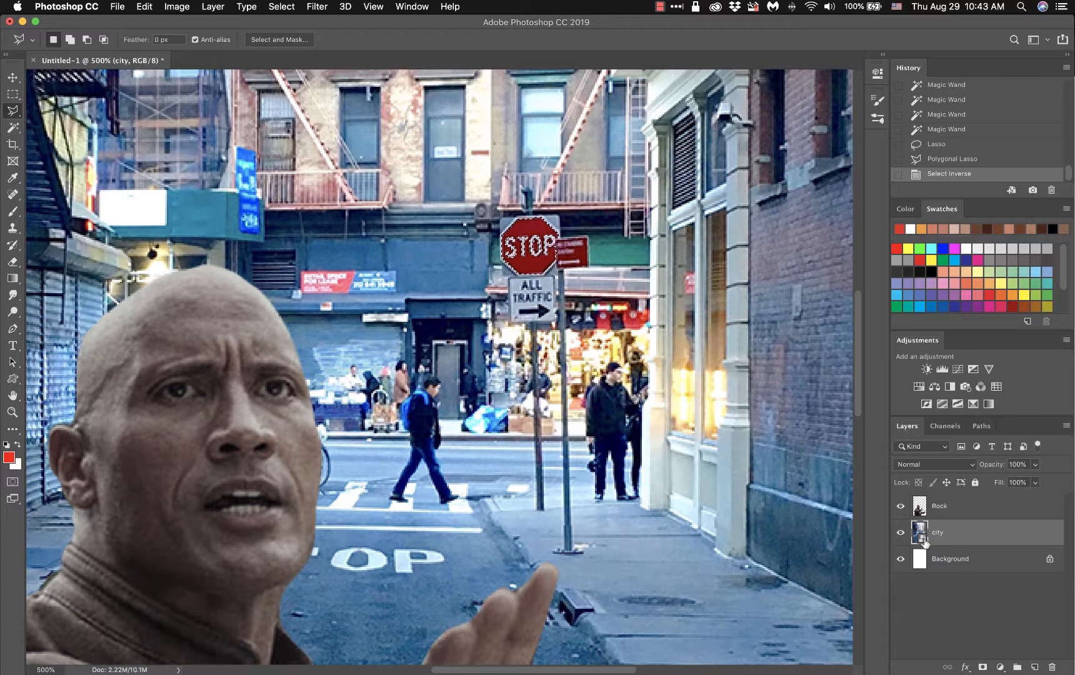
Step: Rasterize the city layer
right_click(975, 537)
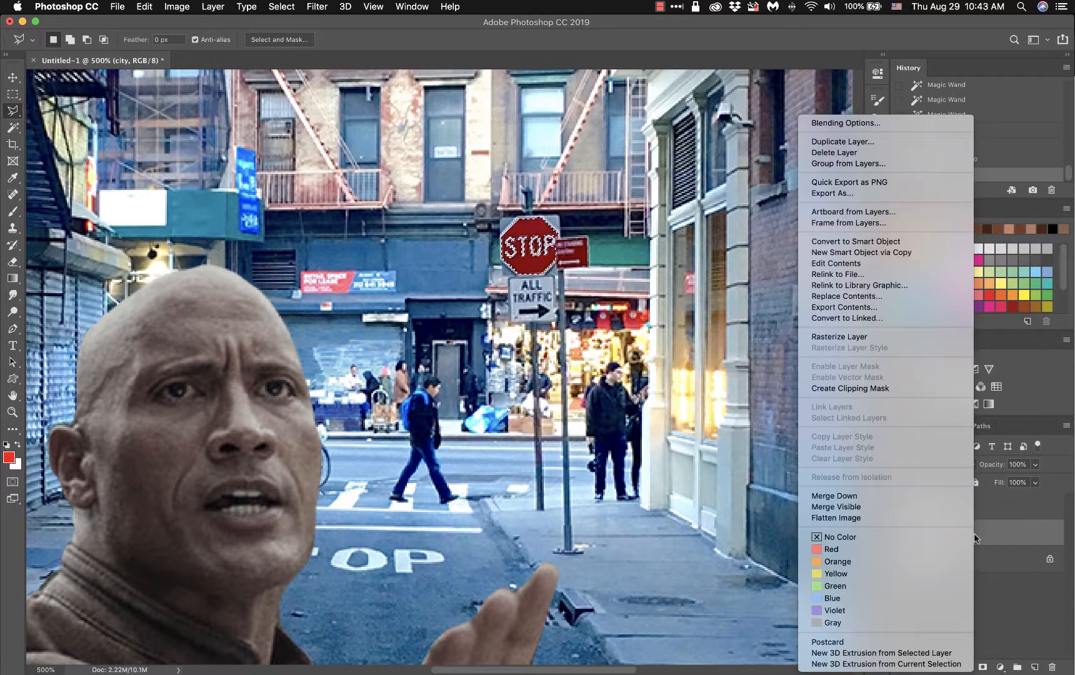
click(870, 337)
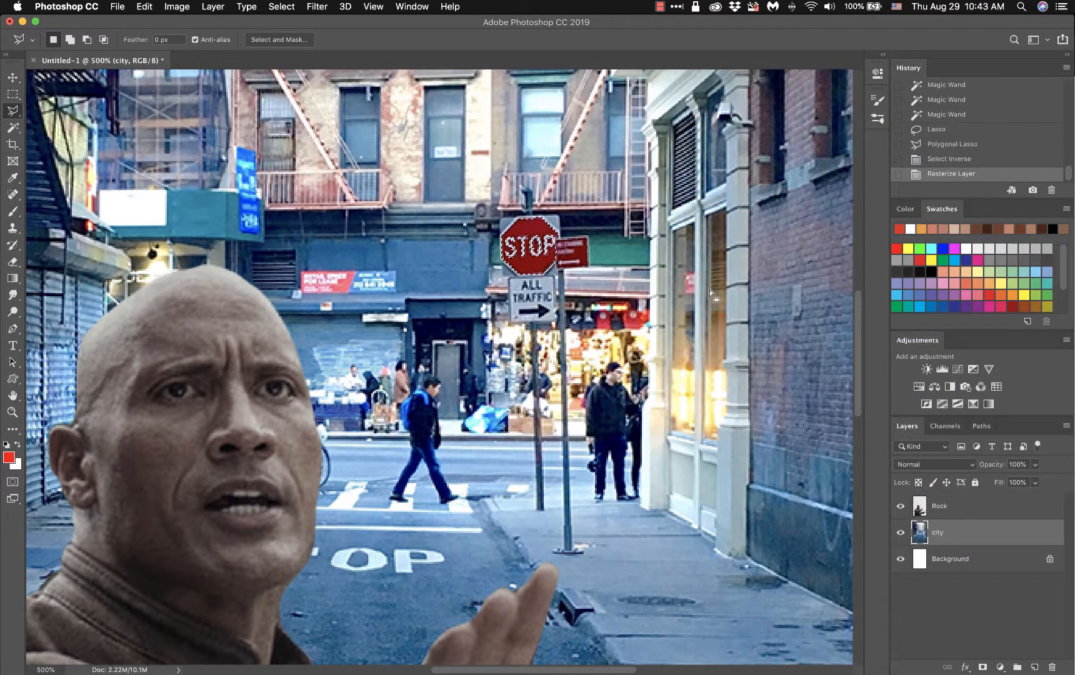
key(super+t)
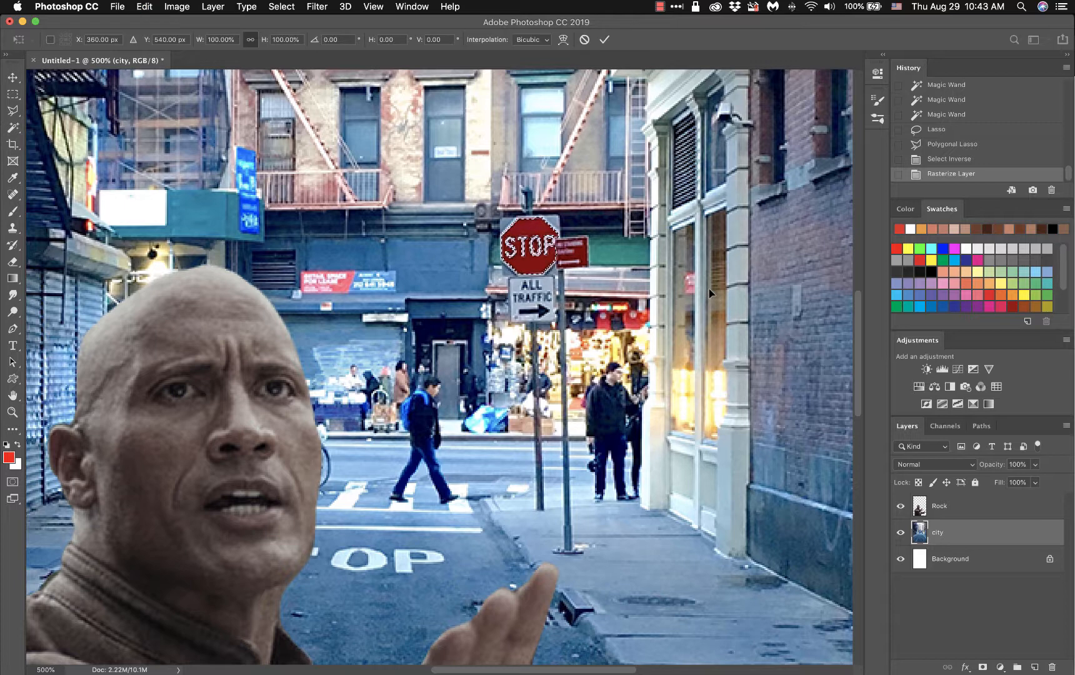
click(143, 7)
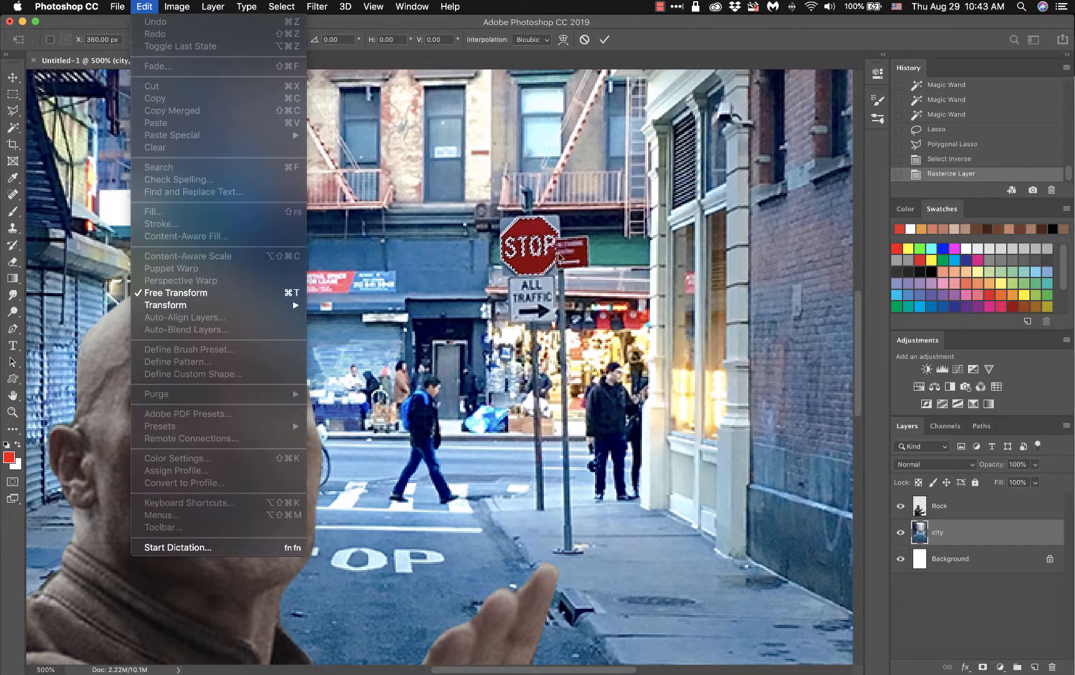
click(587, 247)
scroll(616, 213, up, 6)
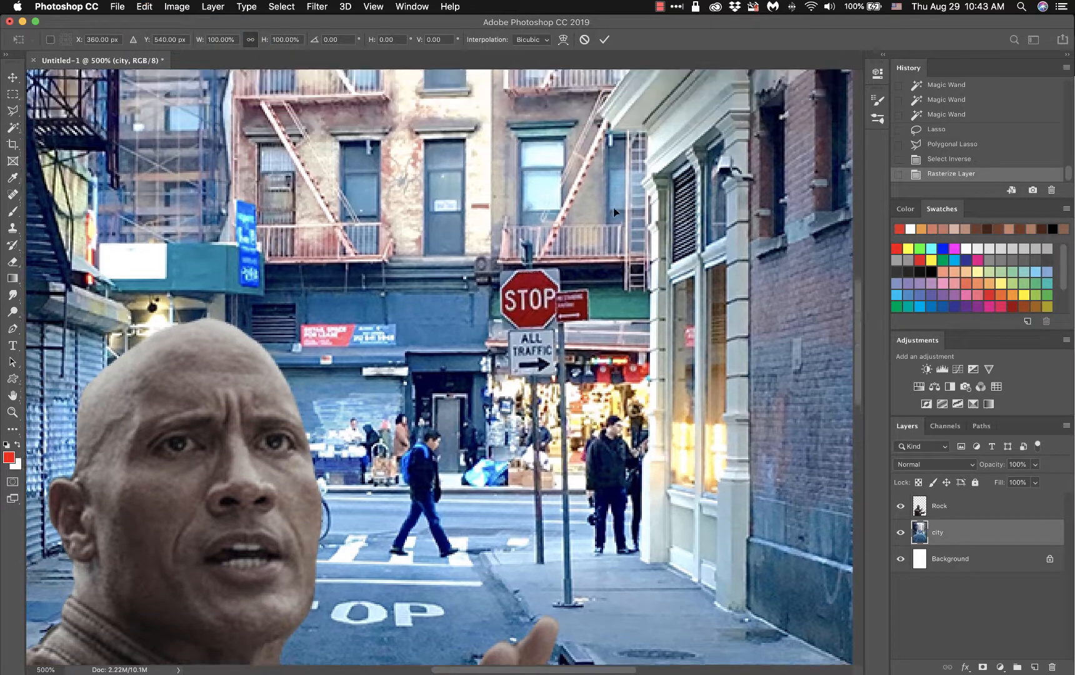
scroll(614, 212, up, 8)
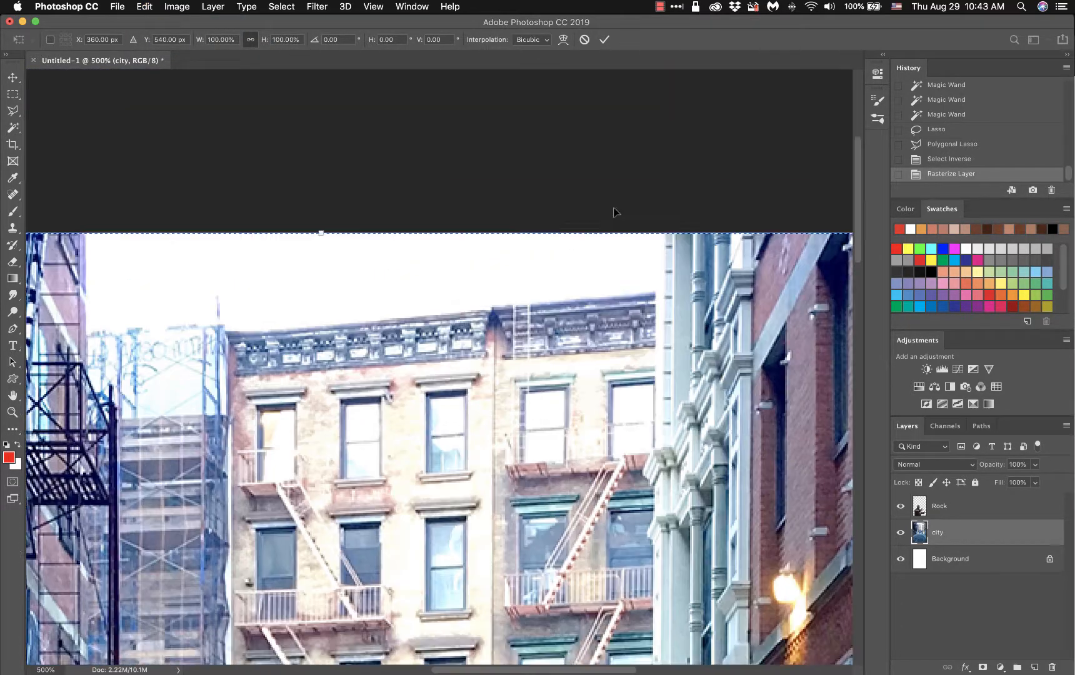
scroll(409, 262, down, 12)
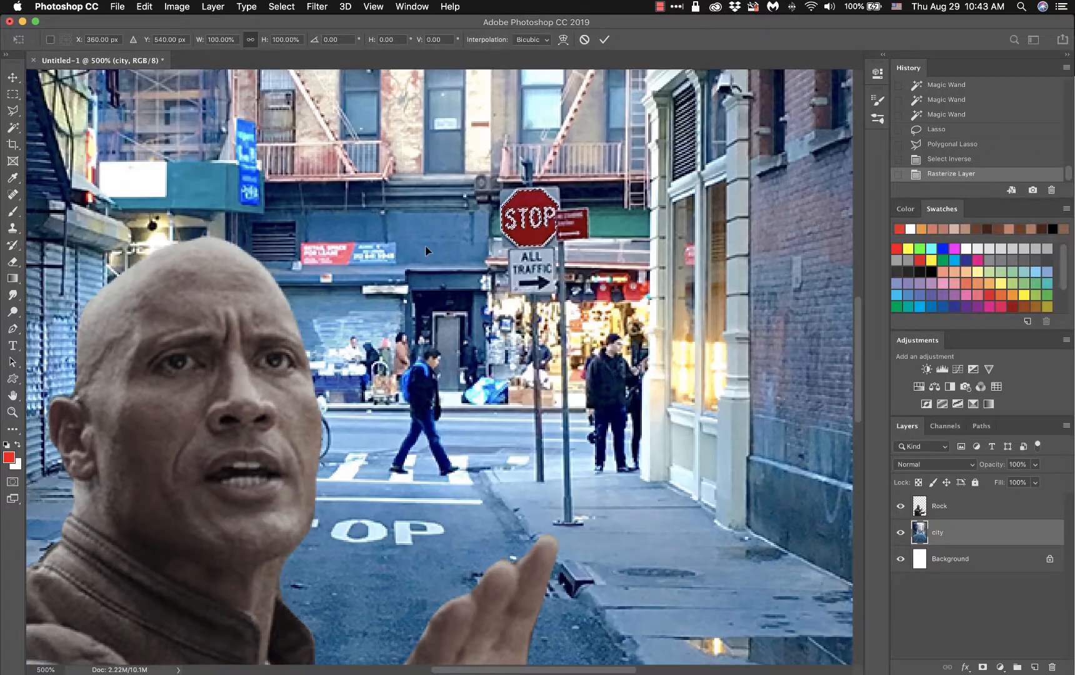
key(l)
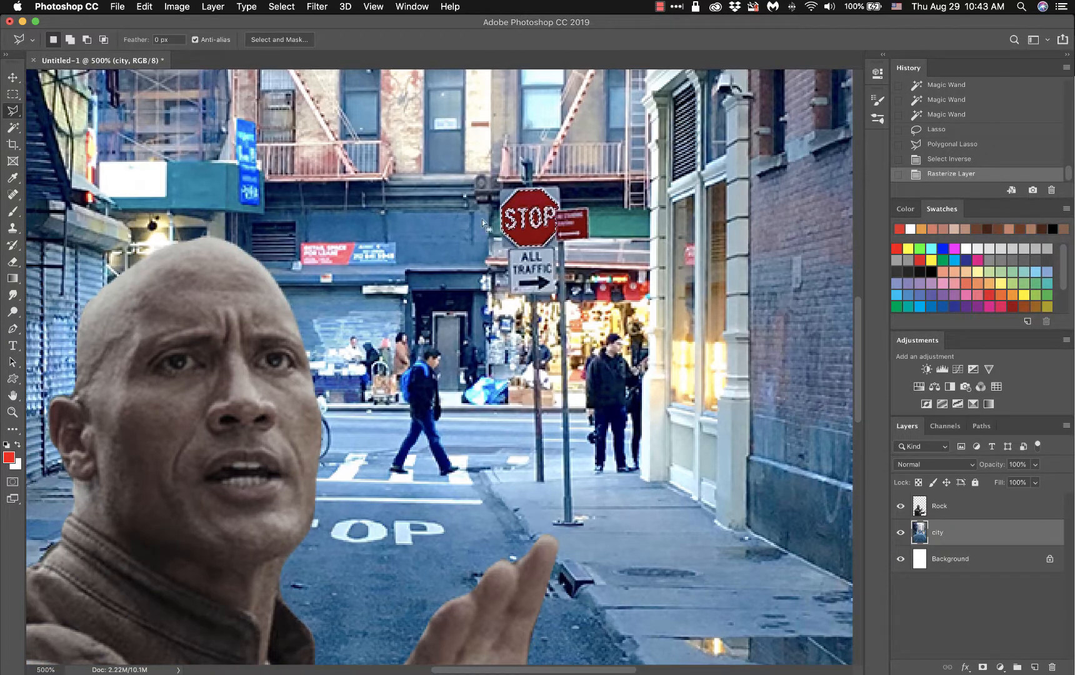
Step: Invert the selection back to the stop sign's red face and enlarge it proportionally with Free Transform to about 452%
right_click(536, 207)
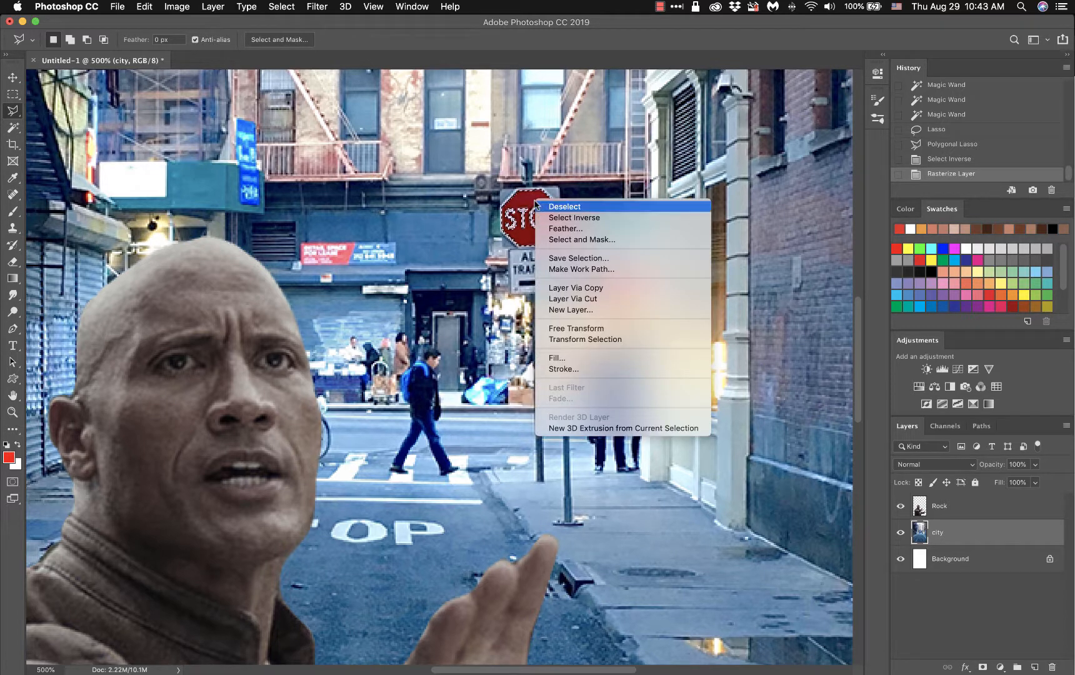
click(619, 207)
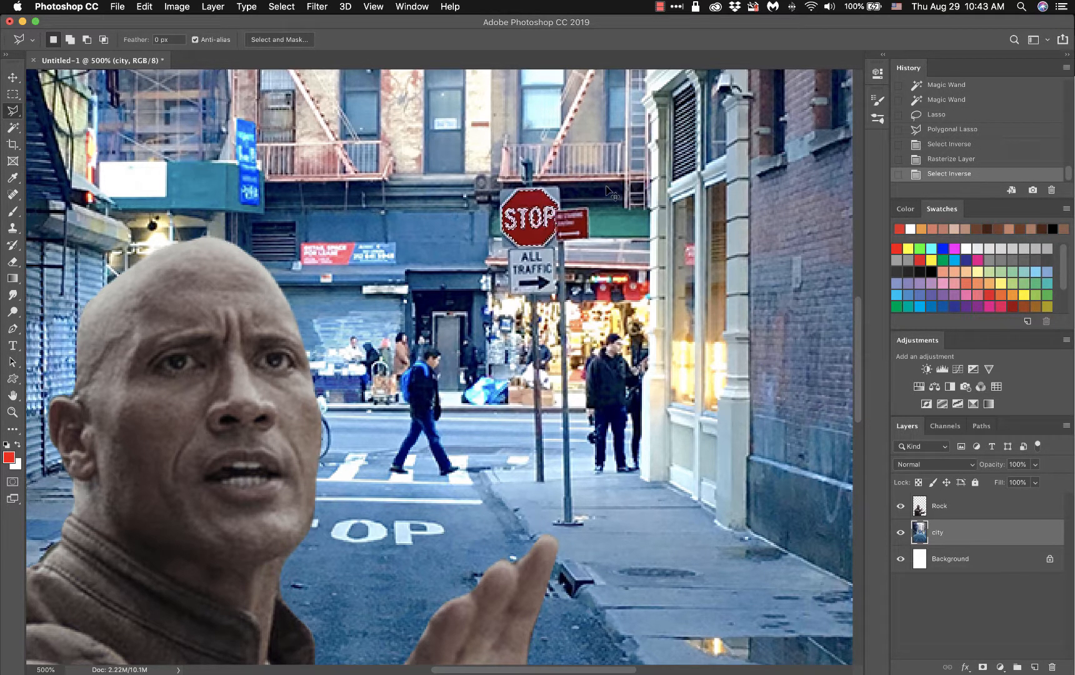
key(super+t)
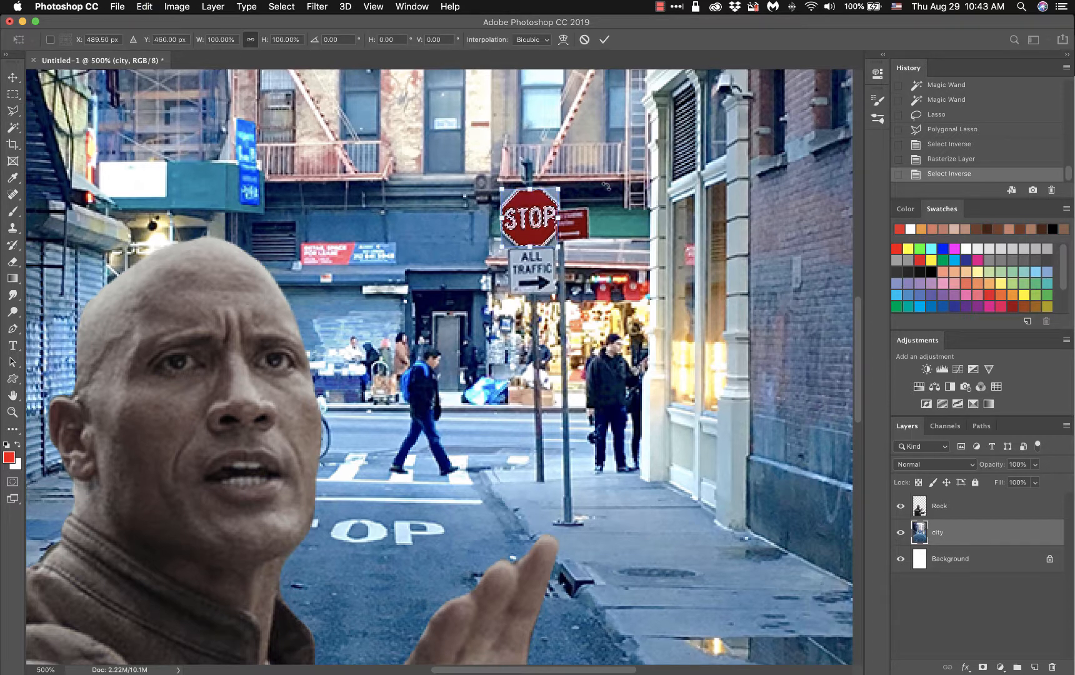
drag(560, 247, 776, 433)
drag(776, 434, 776, 434)
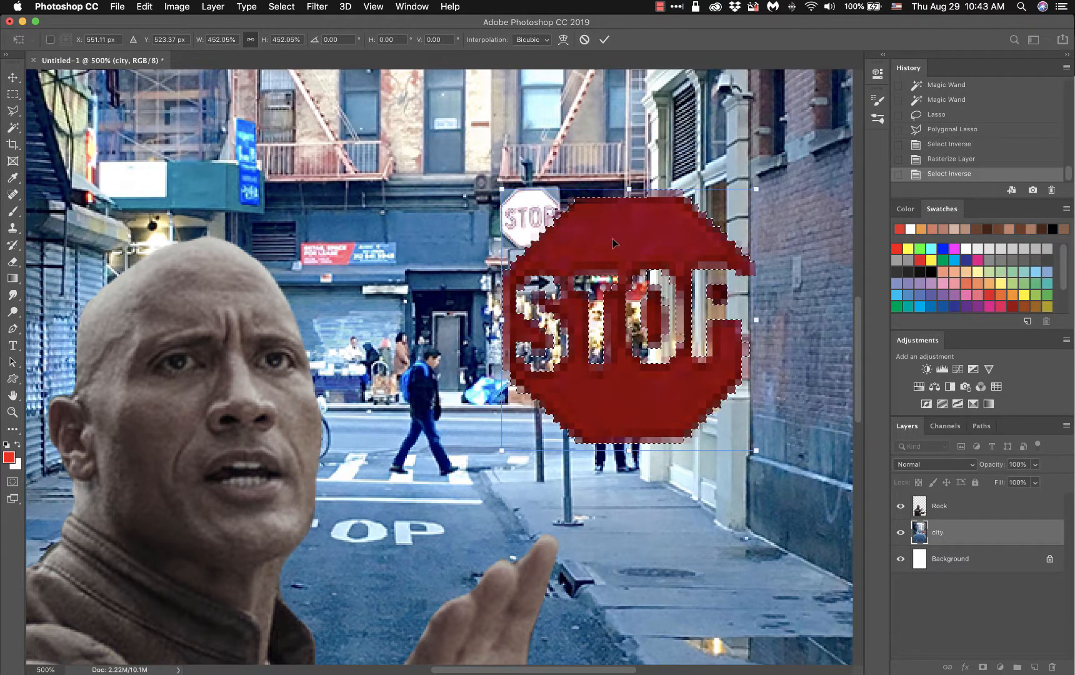
Step: Move the enlarged sign face onto its signpost at about X 533 px, Y 459 px, and commit the transform
drag(613, 239, 633, 349)
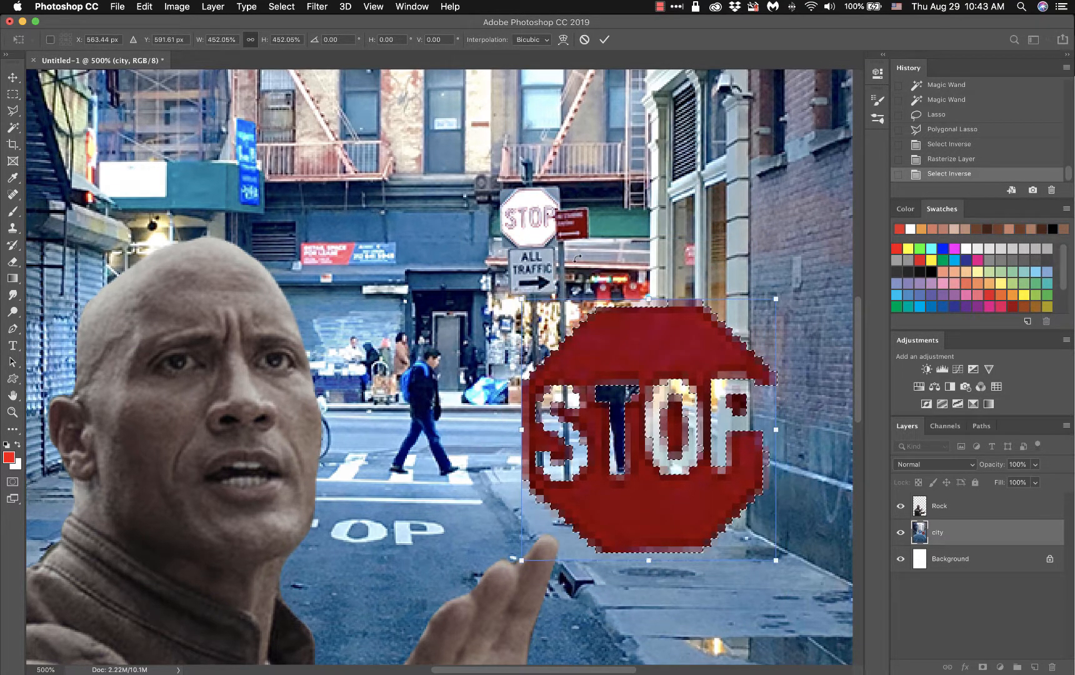
key(super+0)
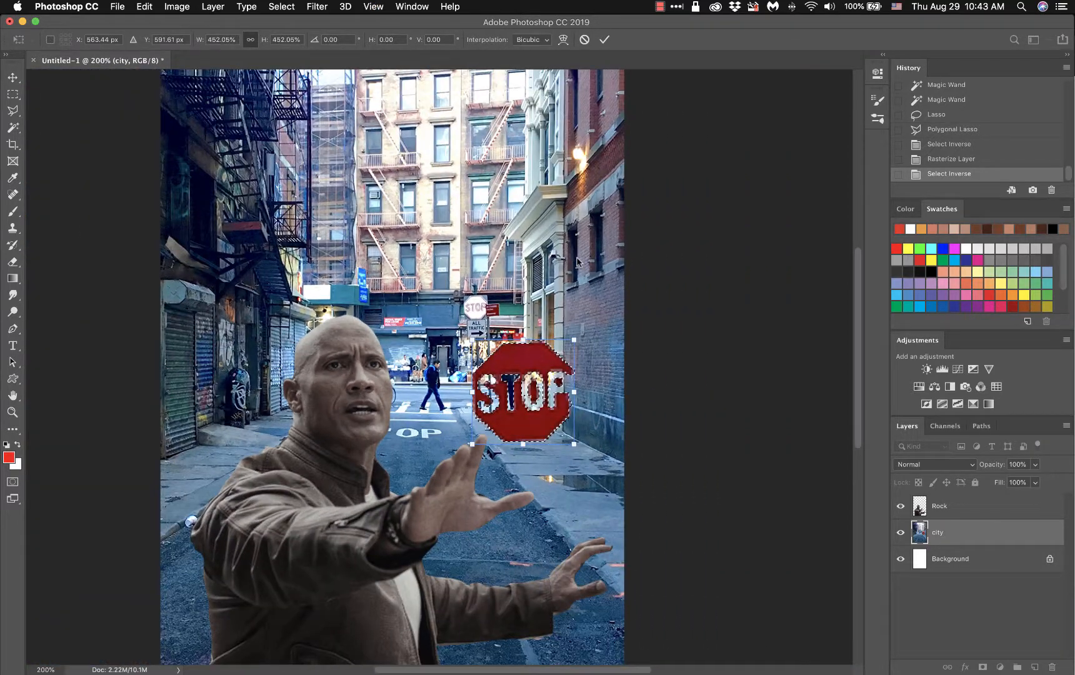
drag(526, 435, 477, 529)
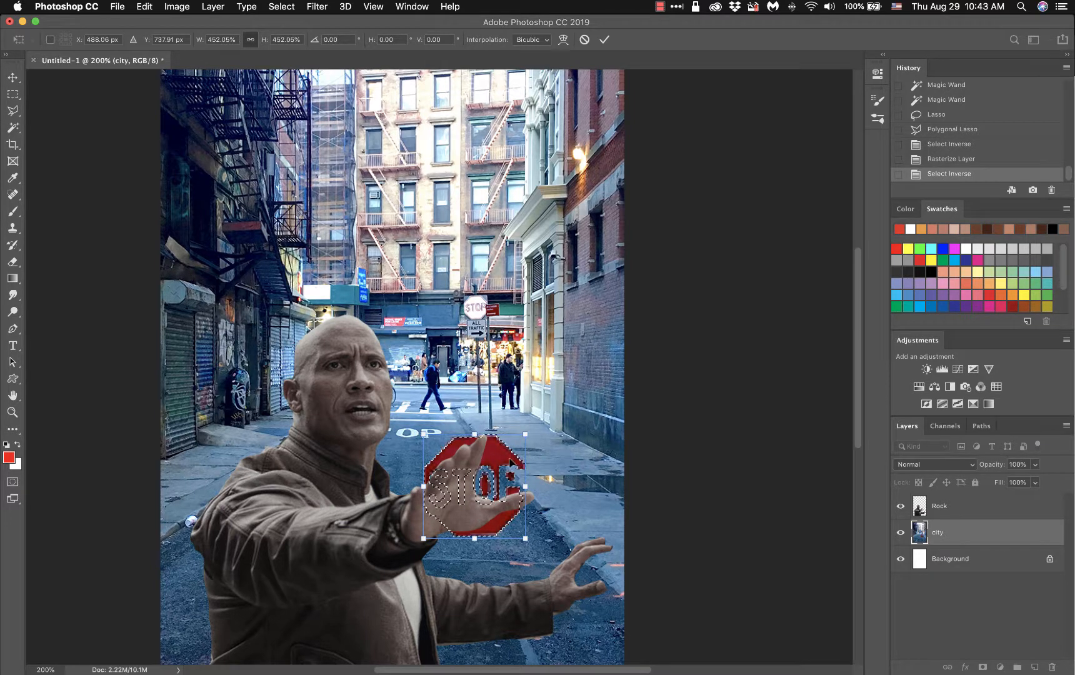
drag(511, 463, 542, 282)
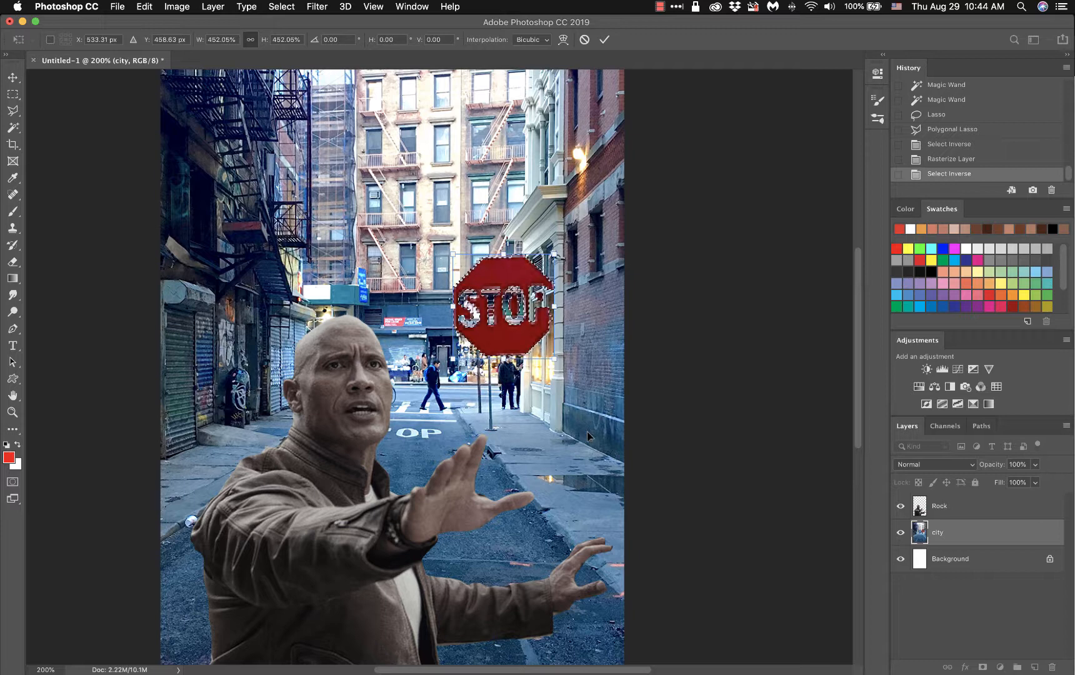
click(12, 128)
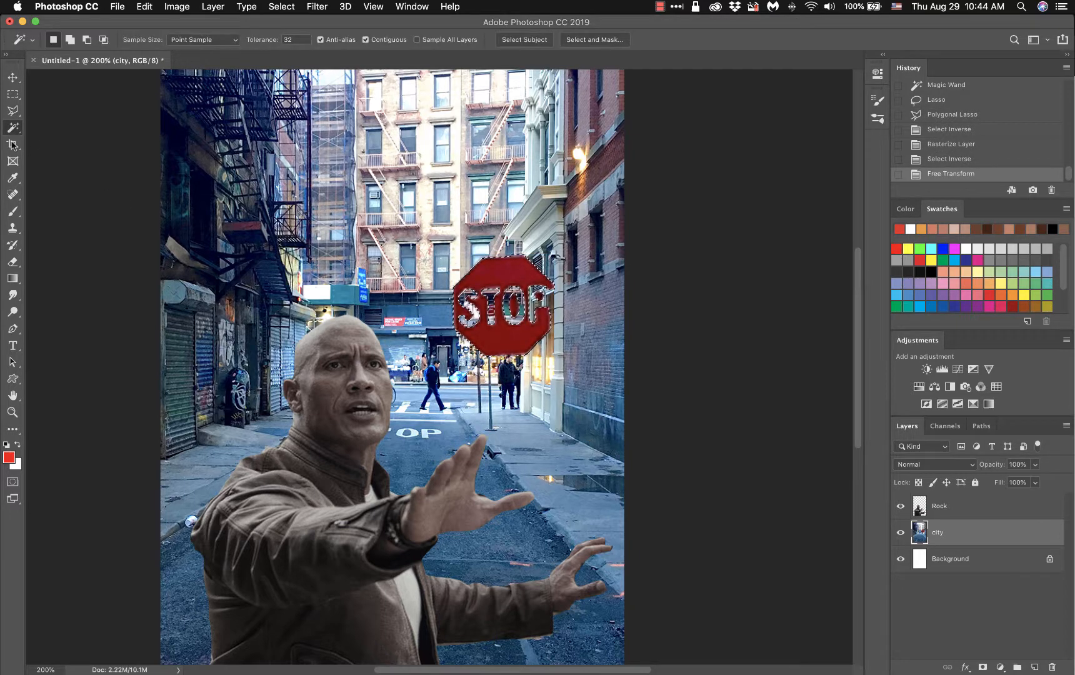
Step: Switch to the Rectangular Marquee tool and bring up the transform commands for the selected sign face
click(13, 95)
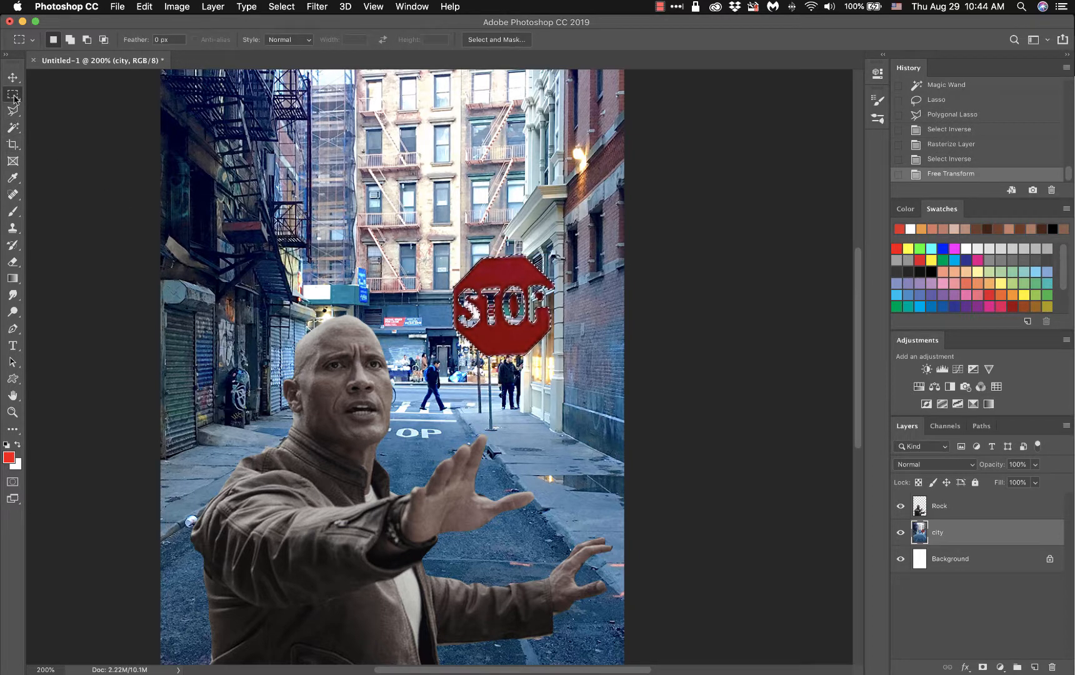
click(143, 7)
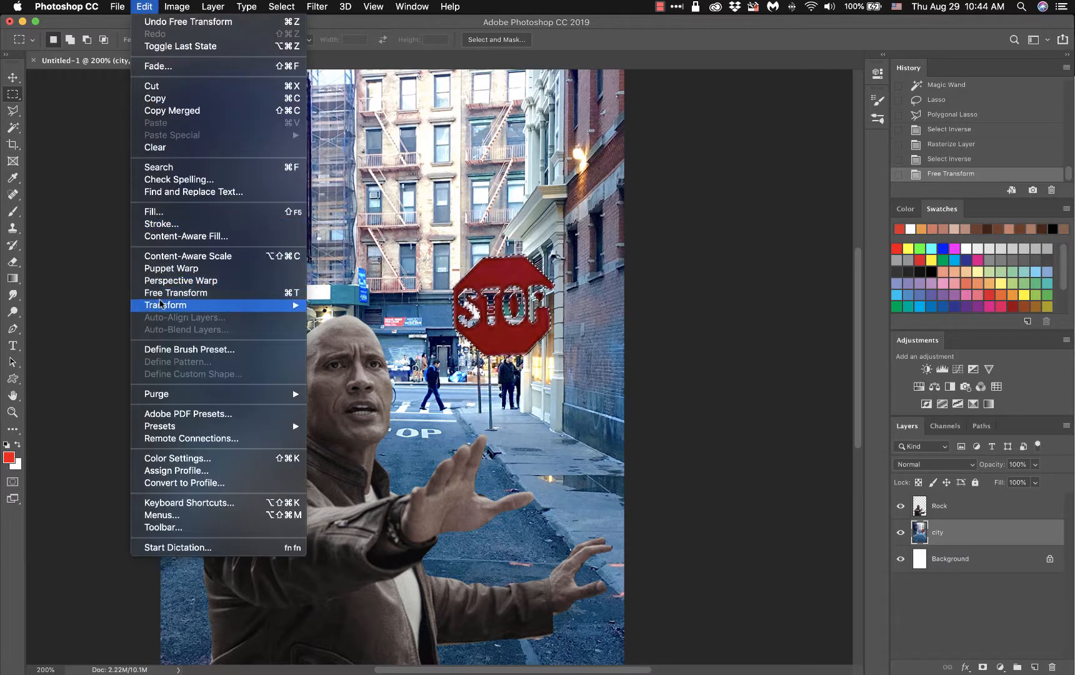